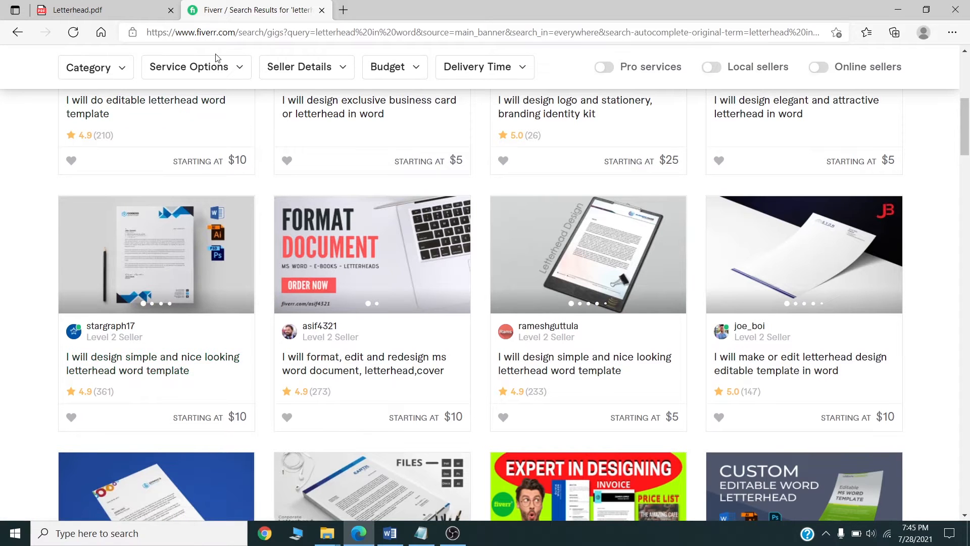
# Check the finished Letterhead.pdf in Edge, then switch back to the Letterhead document in Word.
pyautogui.click(126, 5)
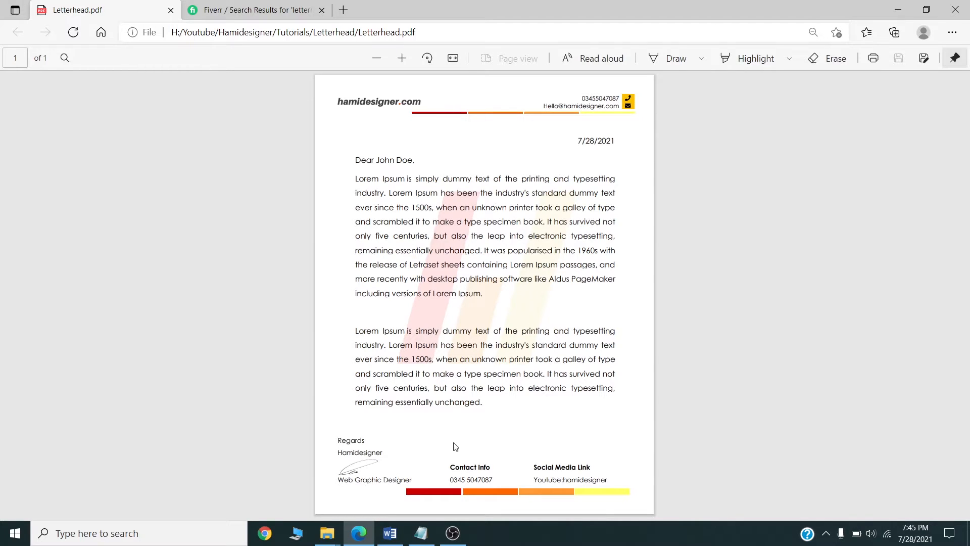
pyautogui.click(395, 540)
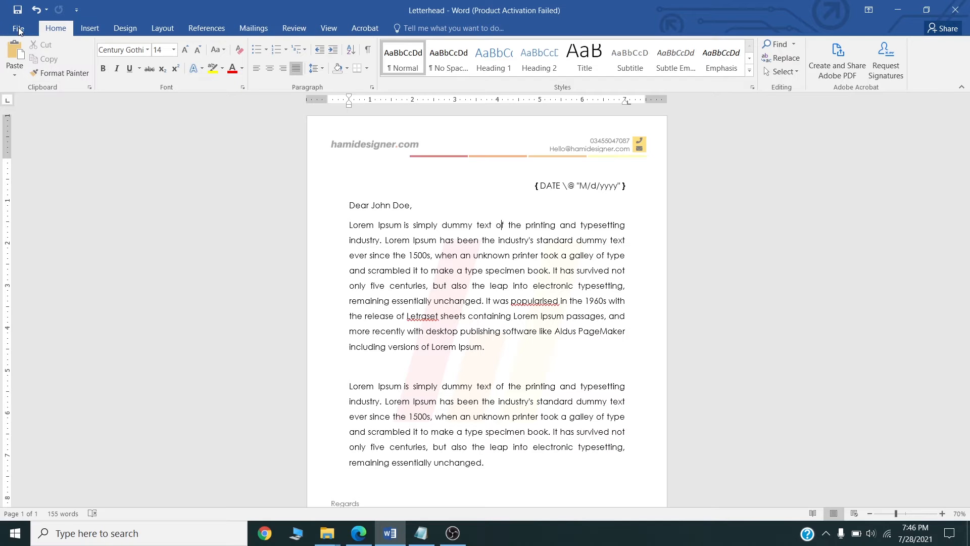
# Create a new blank document, Document1, from File > New.
pyautogui.click(20, 28)
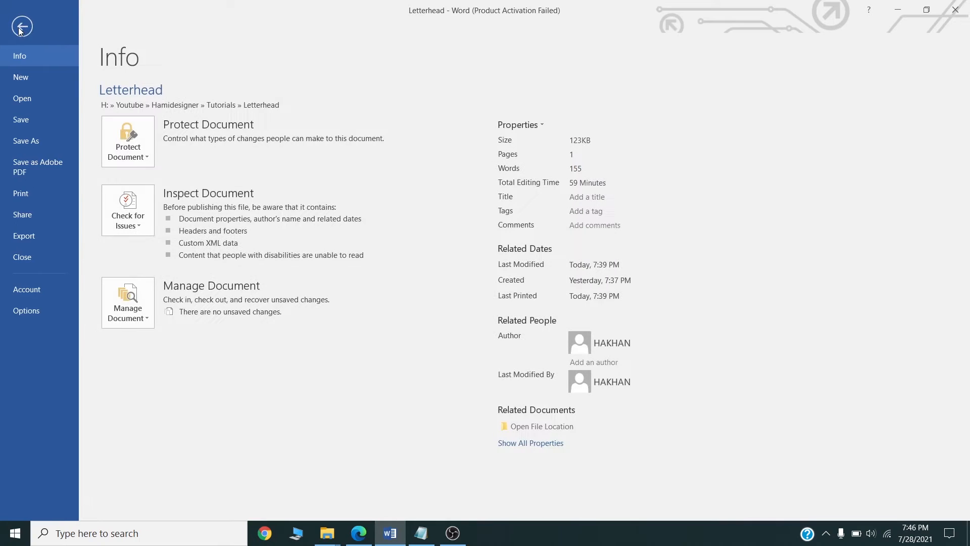
pyautogui.click(32, 77)
pyautogui.click(168, 195)
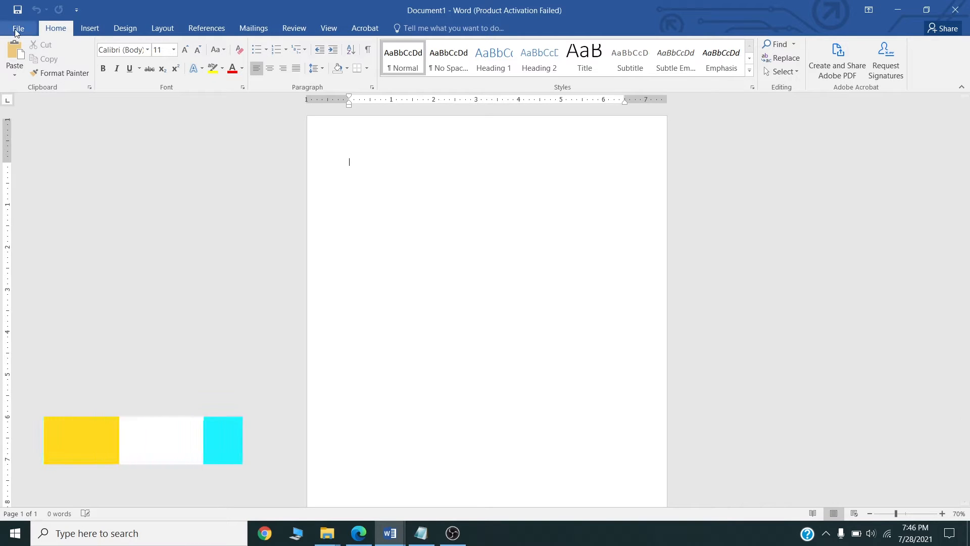
pyautogui.click(148, 28)
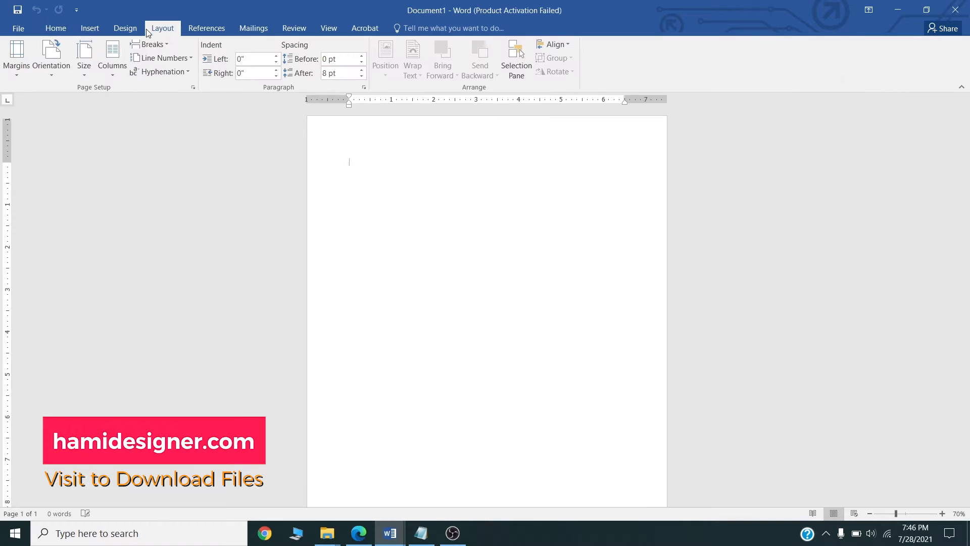
# Set Document1's left and right margins to 0.5 inch through Custom Margins.
pyautogui.click(16, 70)
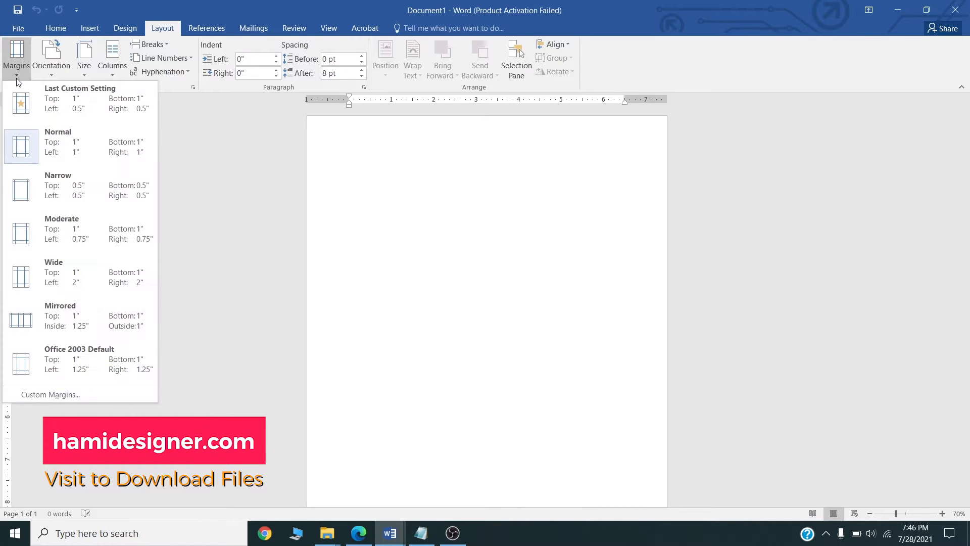
pyautogui.click(42, 395)
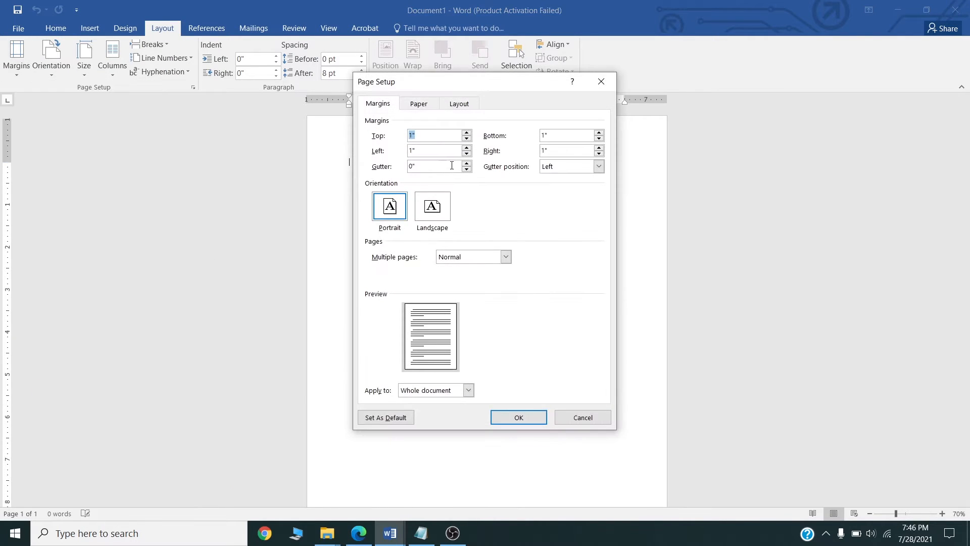
pyautogui.click(426, 132)
pyautogui.moveTo(434, 137); pyautogui.dragTo(379, 154)
pyautogui.write('0')
pyautogui.press('Tab')
pyautogui.write('0.5')
pyautogui.click(521, 418)
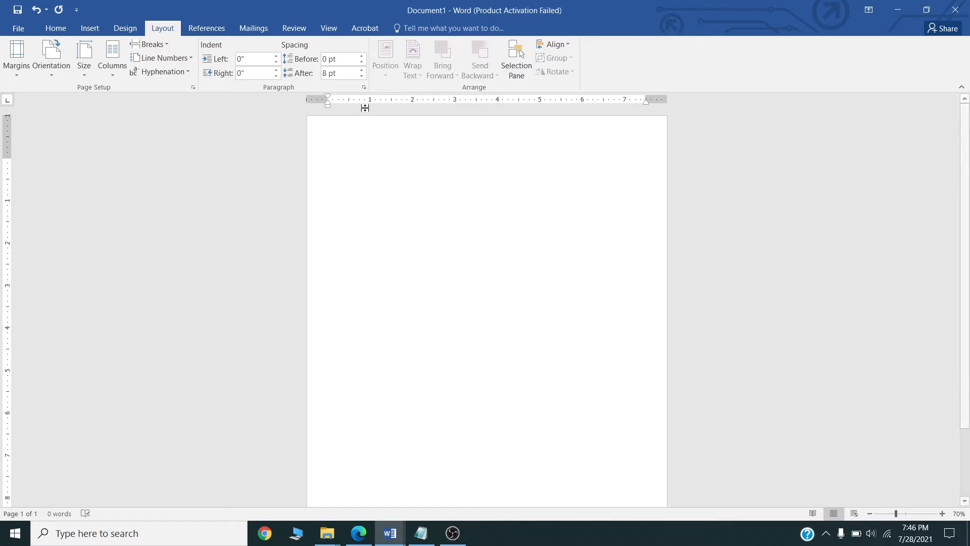
# Insert a 3x2 table into the page header.
pyautogui.doubleClick(355, 128)
pyautogui.click(90, 28)
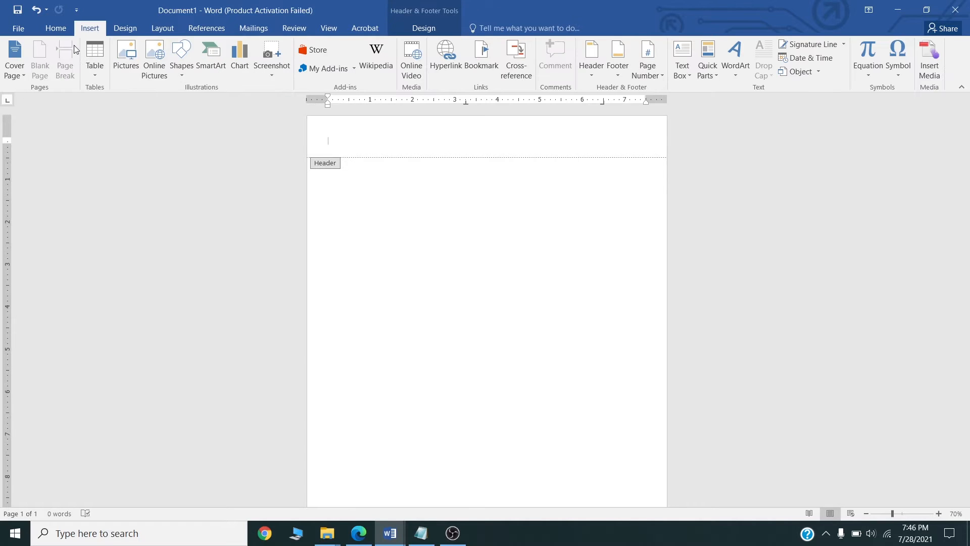
pyautogui.click(92, 66)
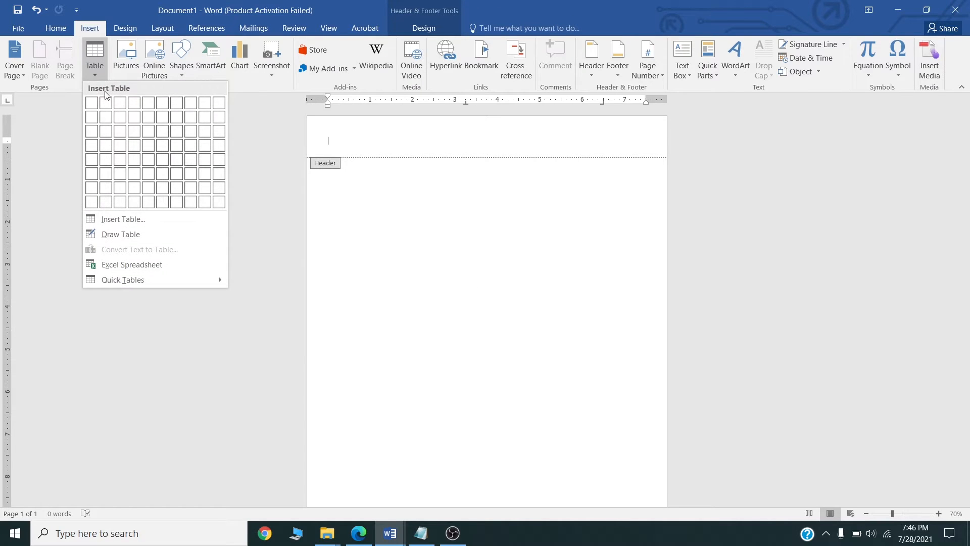
pyautogui.click(120, 117)
# Merge the table's two first-column cells and open the Insert Picture chooser.
pyautogui.click(443, 28)
pyautogui.moveTo(368, 141); pyautogui.dragTo(359, 151)
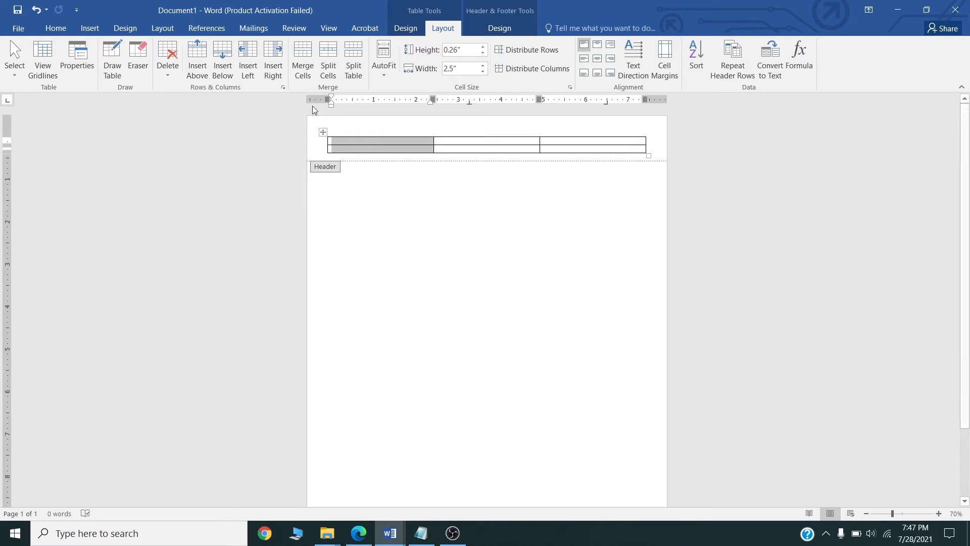
pyautogui.click(301, 61)
pyautogui.click(366, 146)
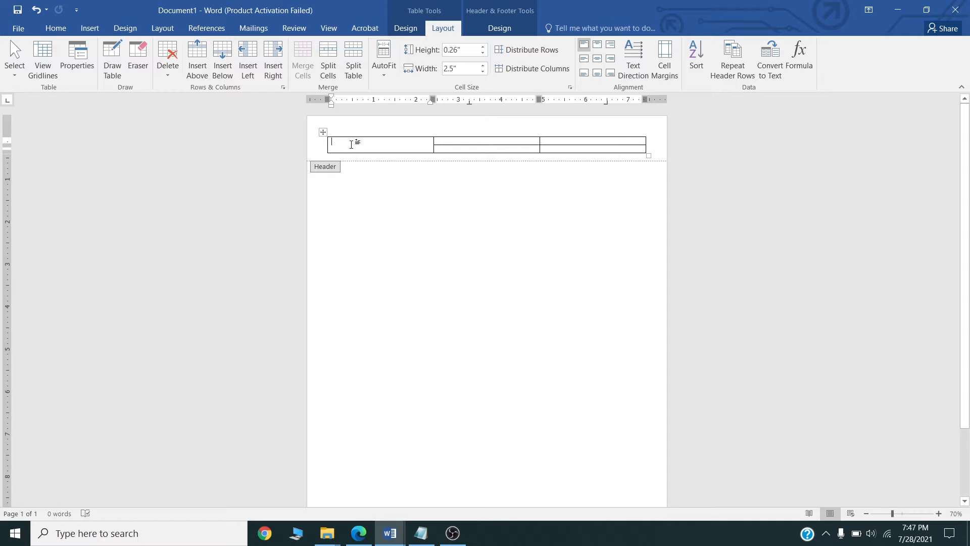
pyautogui.rightClick(351, 145)
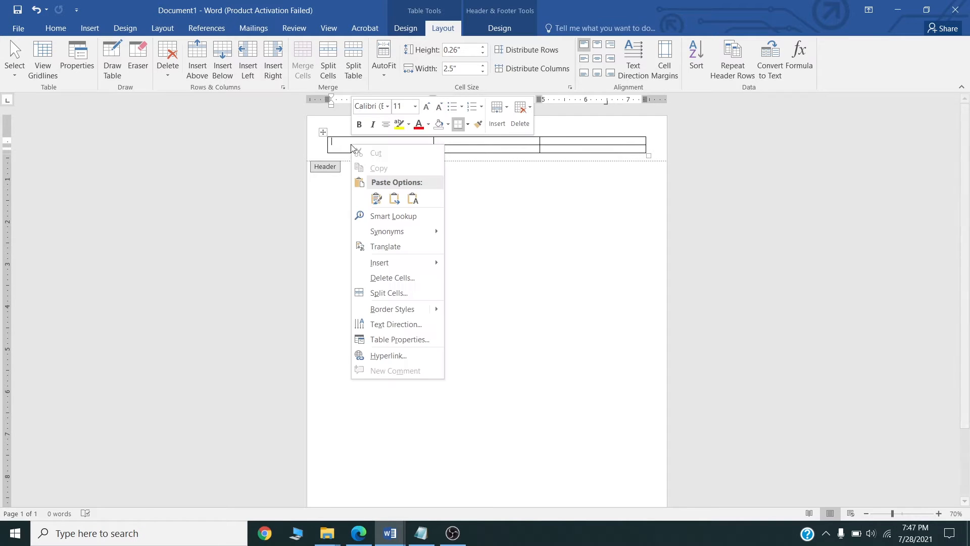
pyautogui.press('Escape')
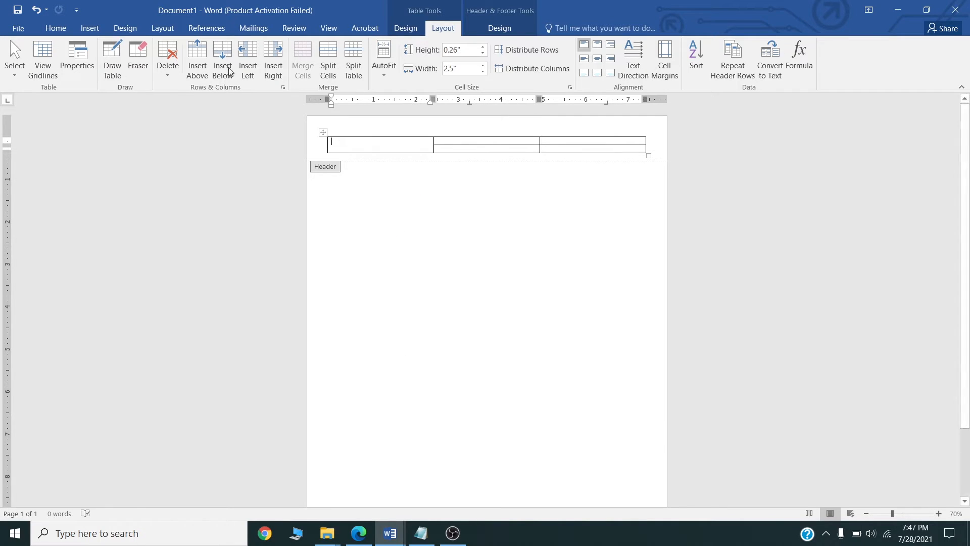
pyautogui.click(87, 29)
pyautogui.click(131, 65)
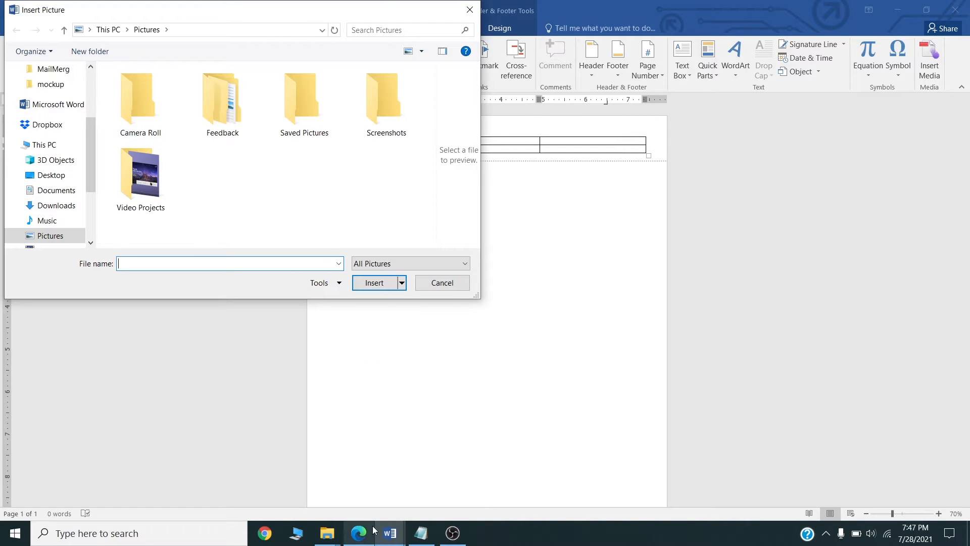
# Insert logo@3x from the copied assets folder path into the header.
pyautogui.moveTo(331, 536)
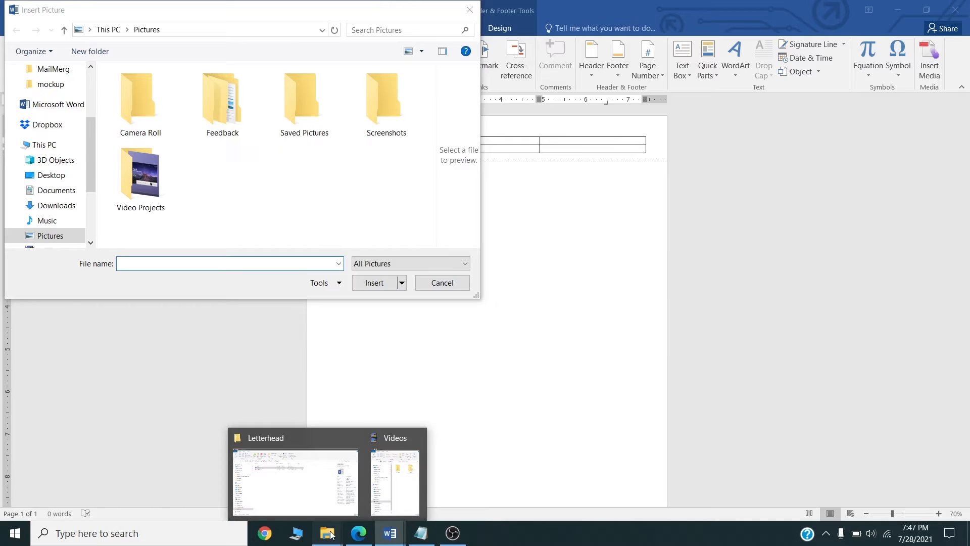
pyautogui.click(296, 468)
pyautogui.doubleClick(220, 139)
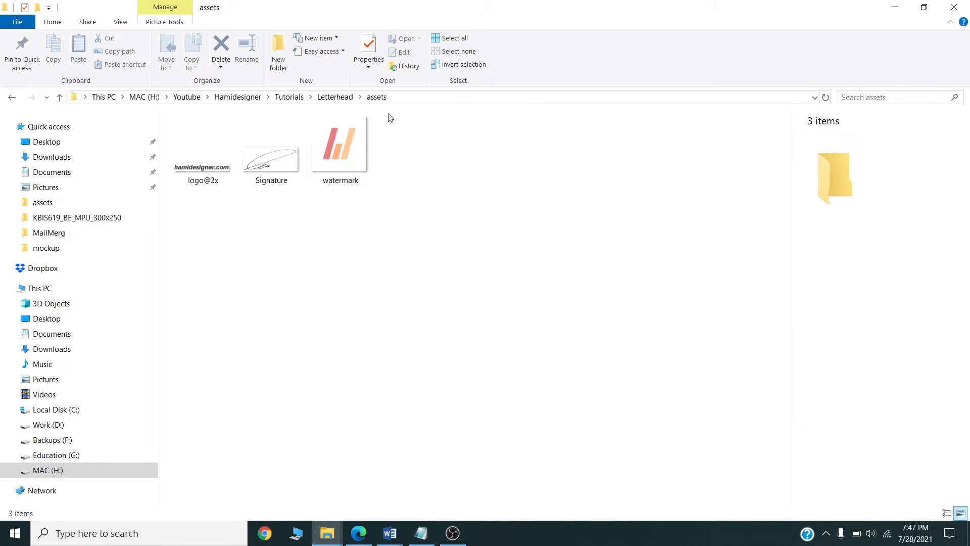
pyautogui.click(431, 95)
pyautogui.hotkey('ctrl', 'c')
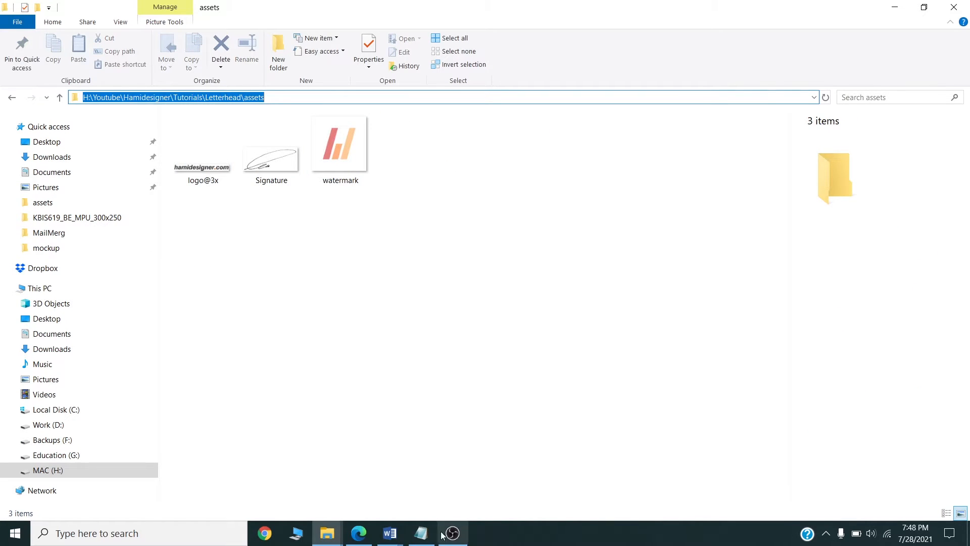
pyautogui.moveTo(389, 533)
pyautogui.click(453, 479)
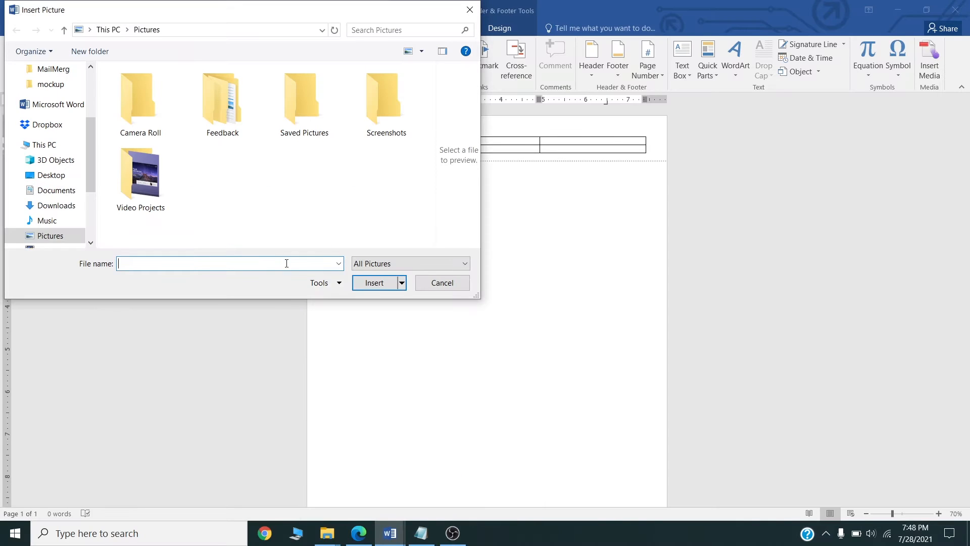
pyautogui.hotkey('ctrl', 'v')
pyautogui.click(383, 284)
pyautogui.doubleClick(140, 120)
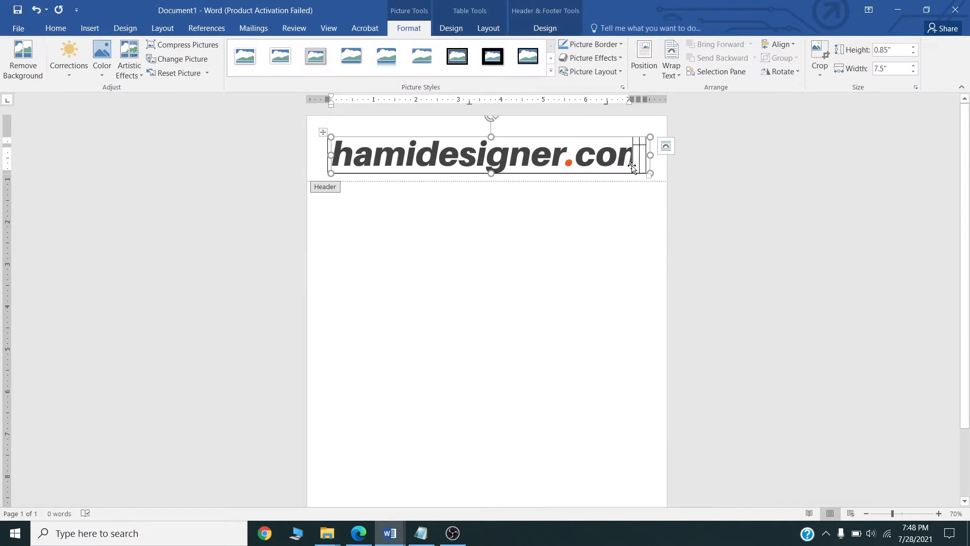
# Shrink the logo to fit the table's merged first cell.
pyautogui.moveTo(654, 172); pyautogui.dragTo(412, 157)
pyautogui.moveTo(512, 155); pyautogui.dragTo(425, 148)
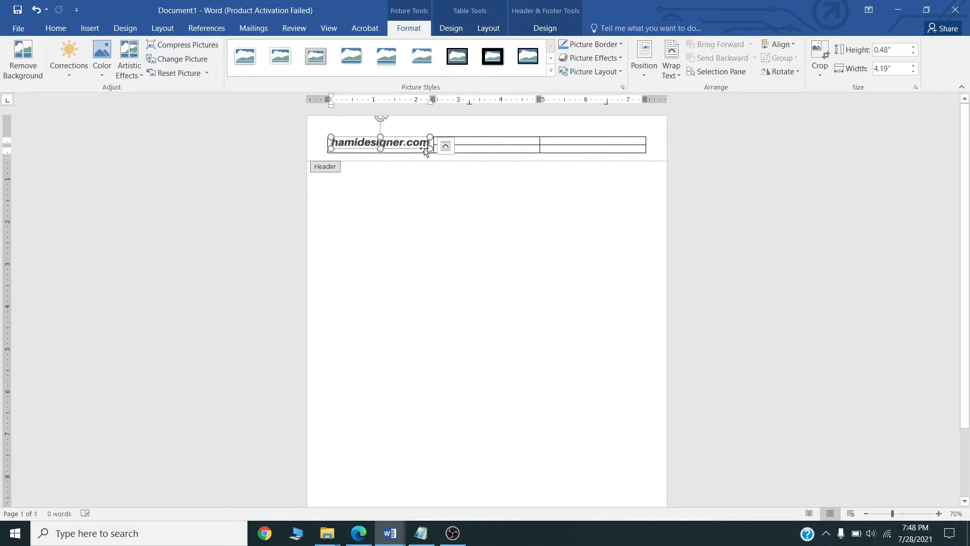
pyautogui.click(484, 143)
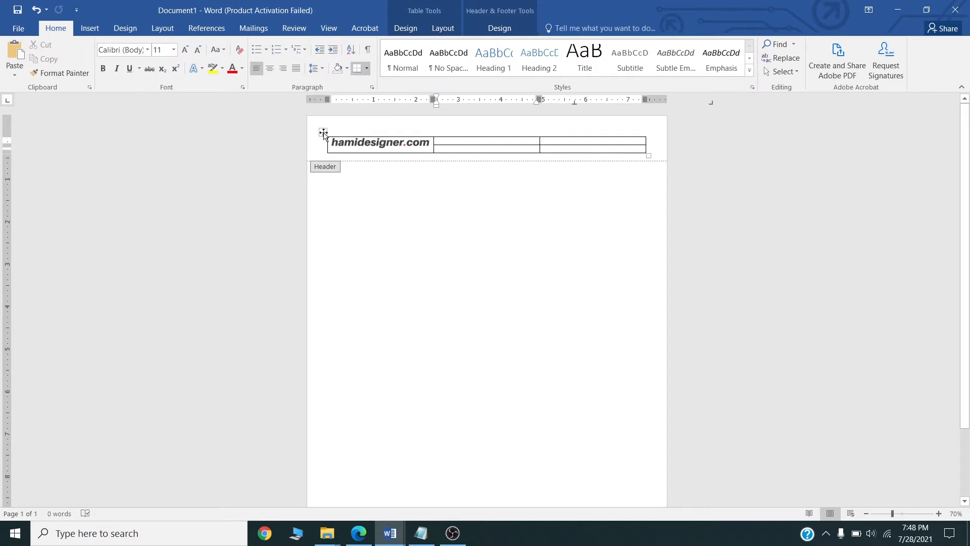
# Apply Align Center Left to every cell of the header table.
pyautogui.click(322, 132)
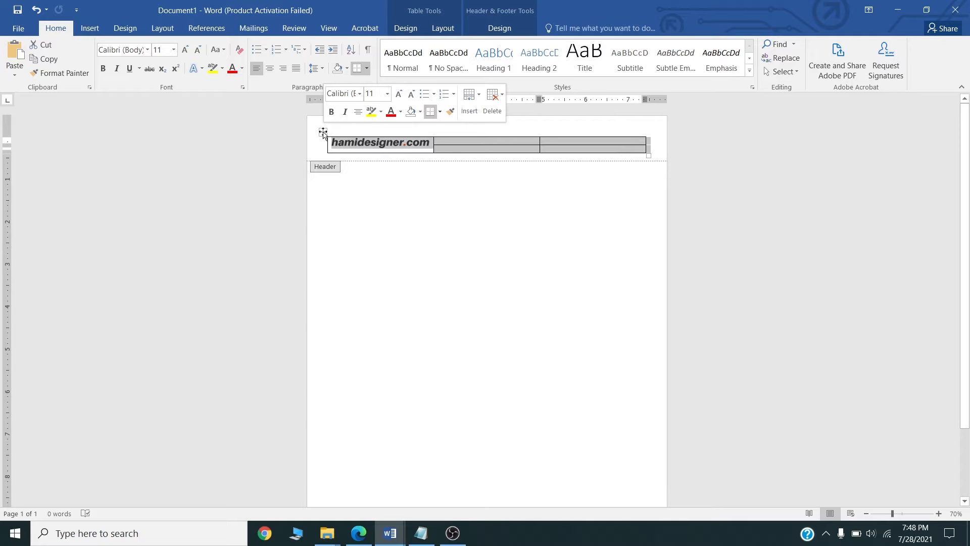
pyautogui.click(505, 32)
pyautogui.click(444, 30)
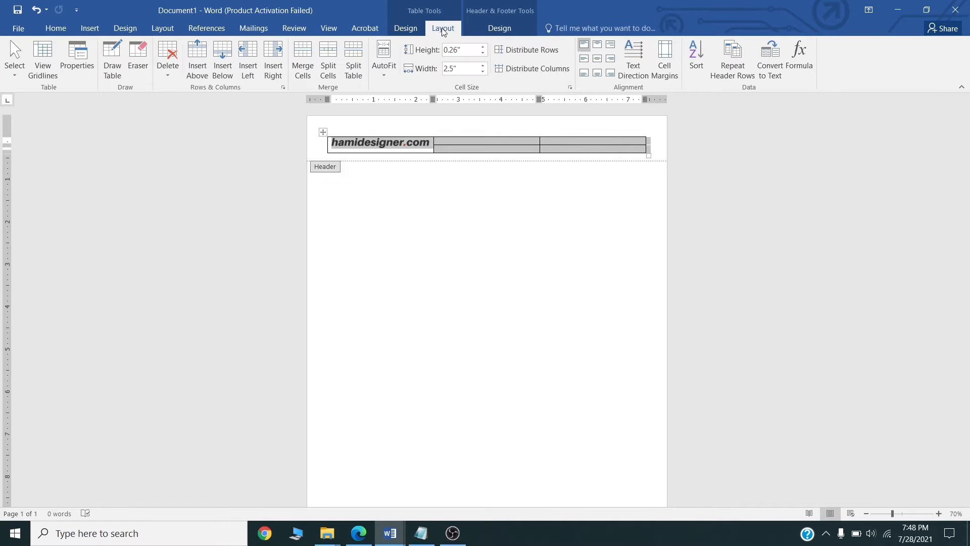
pyautogui.click(584, 62)
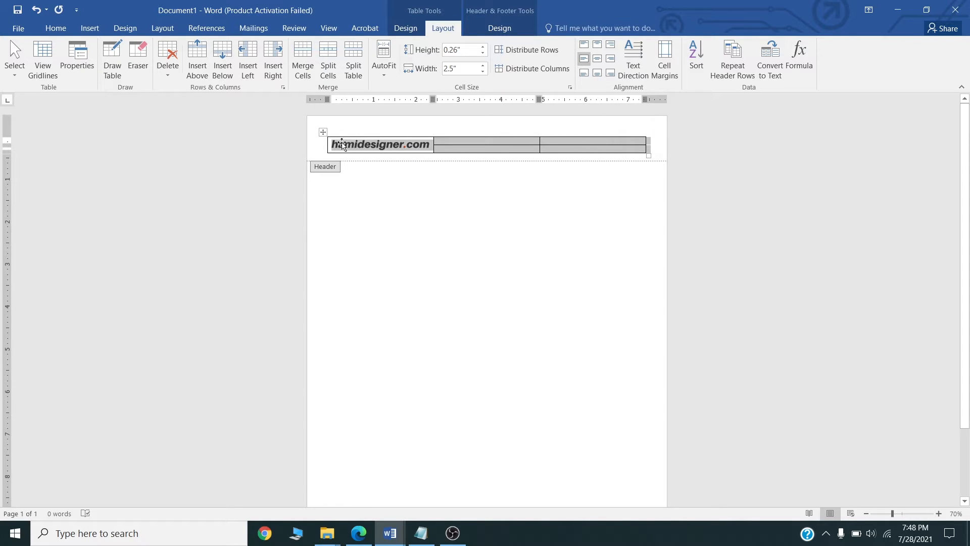
pyautogui.click(491, 141)
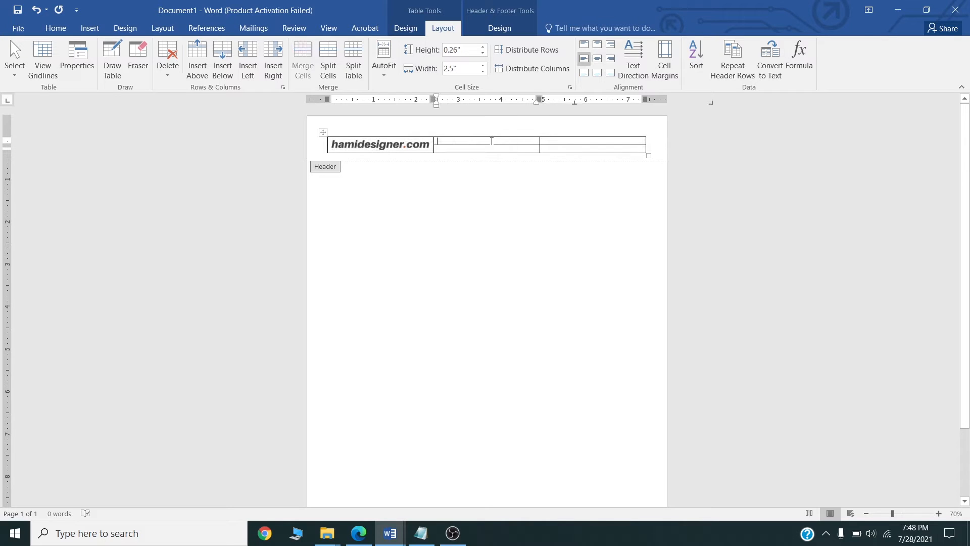
# Widen the second column and enter the phone number and email address on two rows.
pyautogui.moveTo(539, 141); pyautogui.dragTo(617, 143)
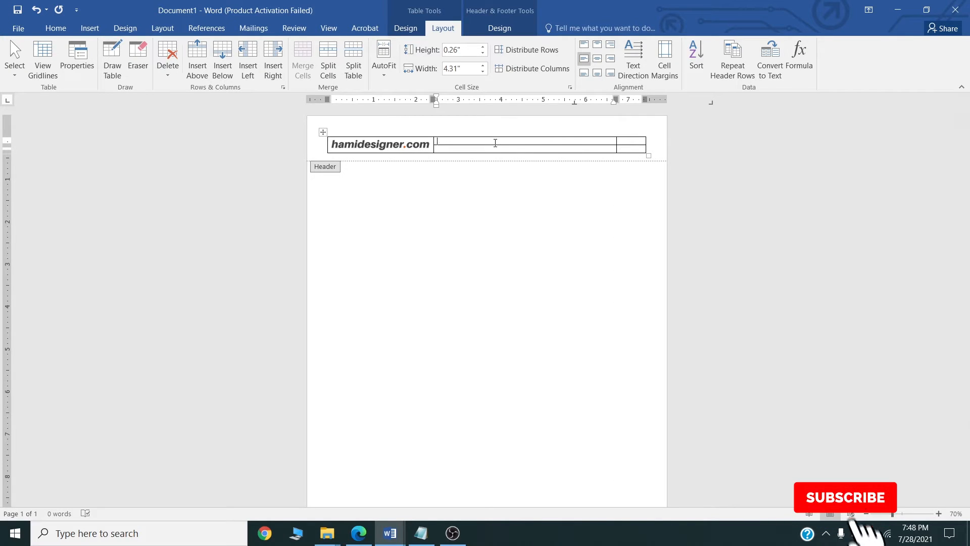
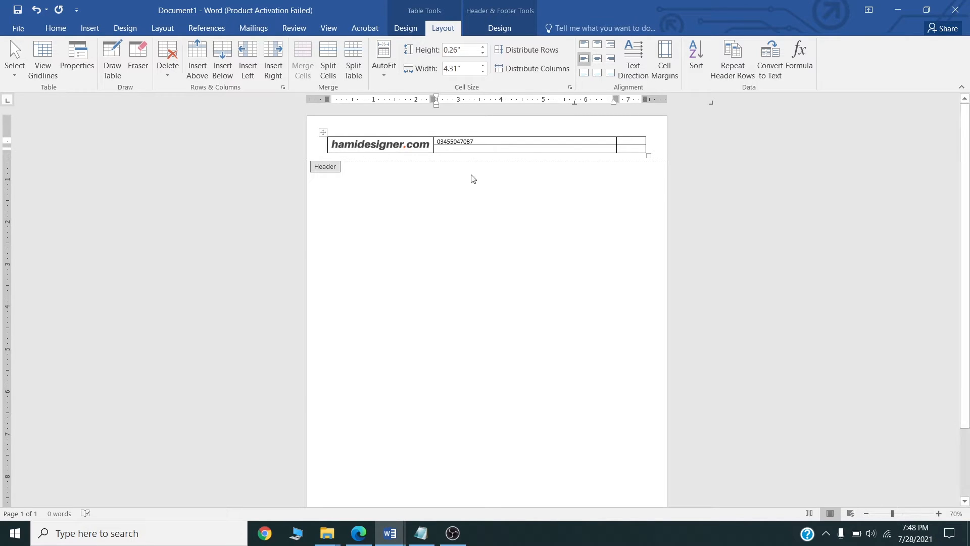
pyautogui.click(474, 150)
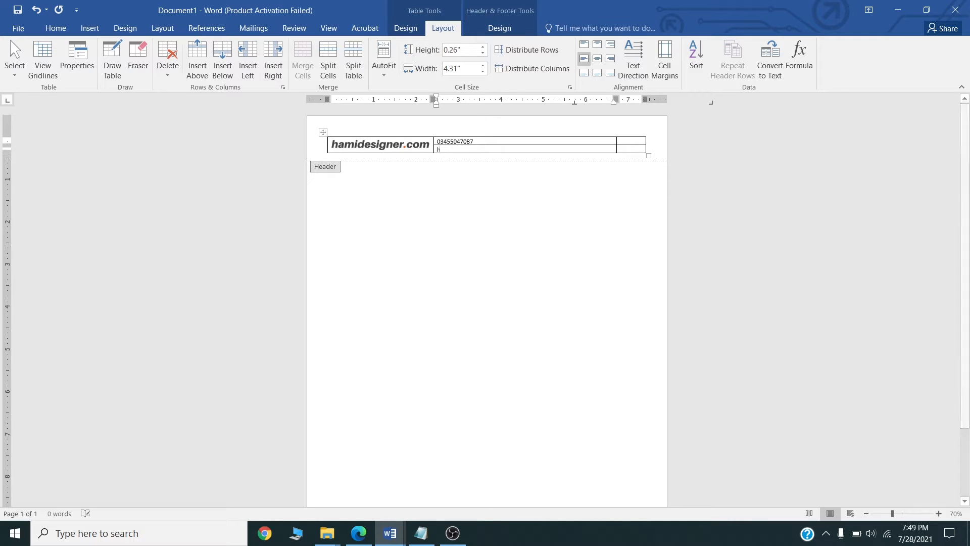
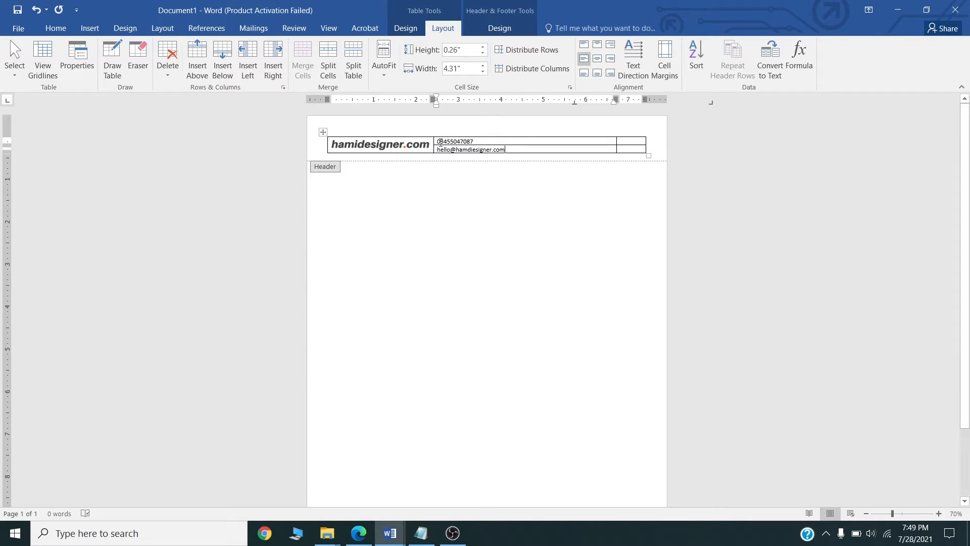
# Format both contact lines as Century Gothic 14 pt, right-aligned.
pyautogui.moveTo(440, 142); pyautogui.dragTo(612, 157)
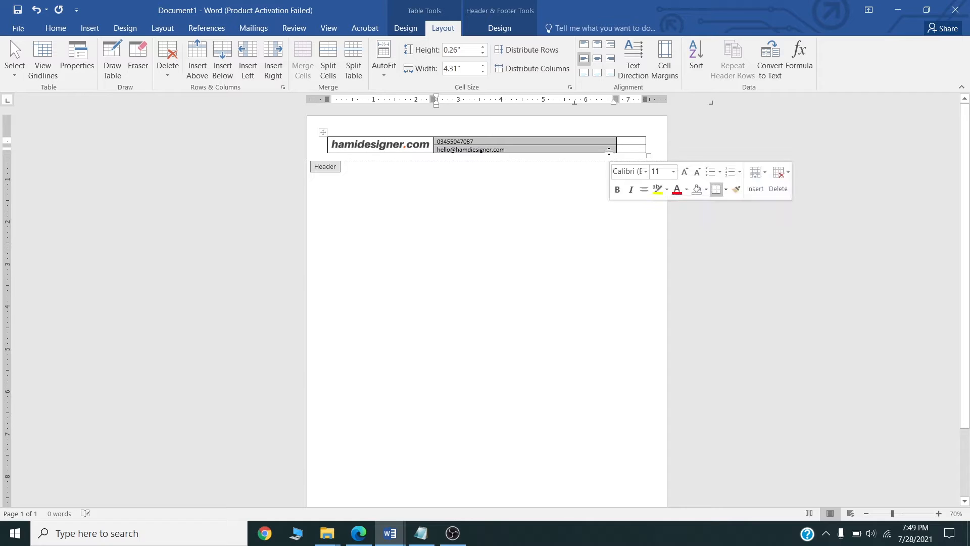
pyautogui.click(59, 30)
pyautogui.click(121, 49)
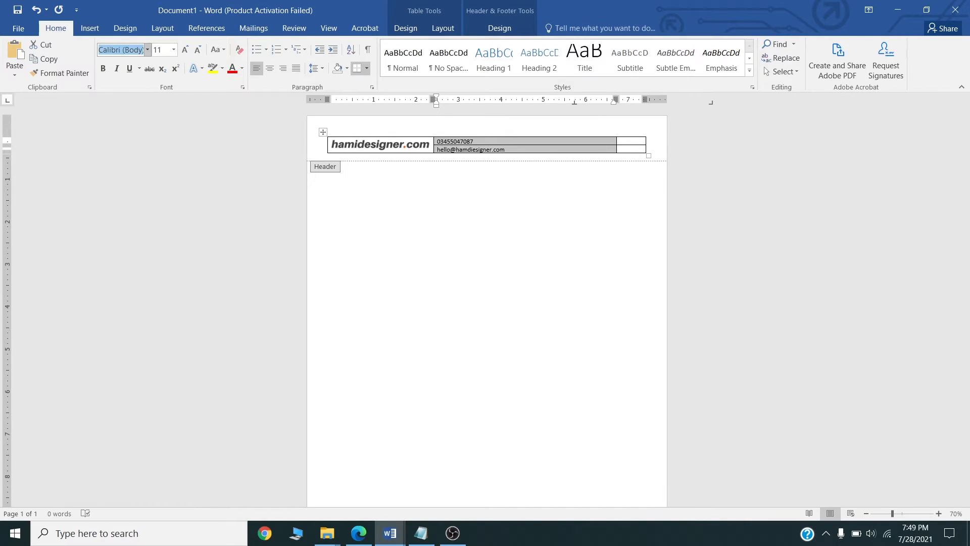
pyautogui.write('Century Gothi')
pyautogui.press('Return')
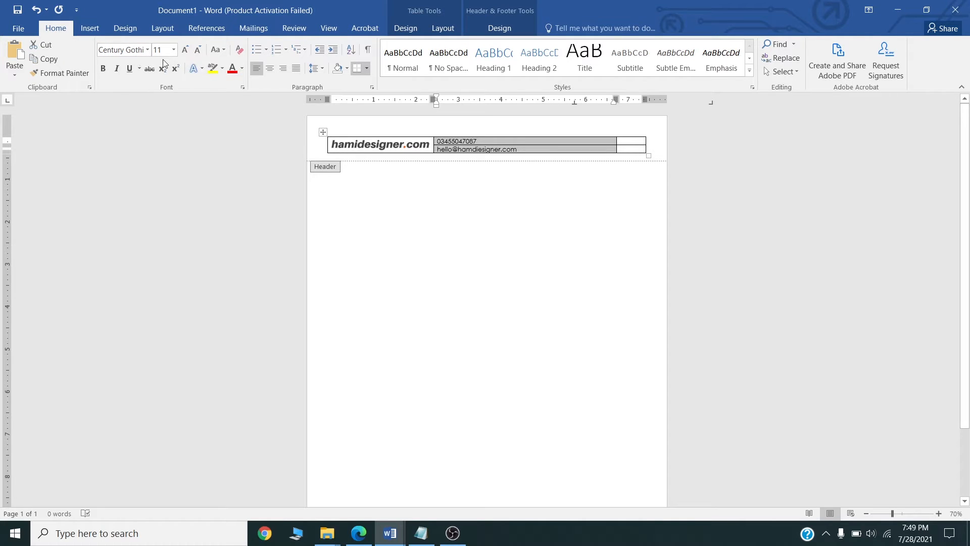
pyautogui.click(164, 51)
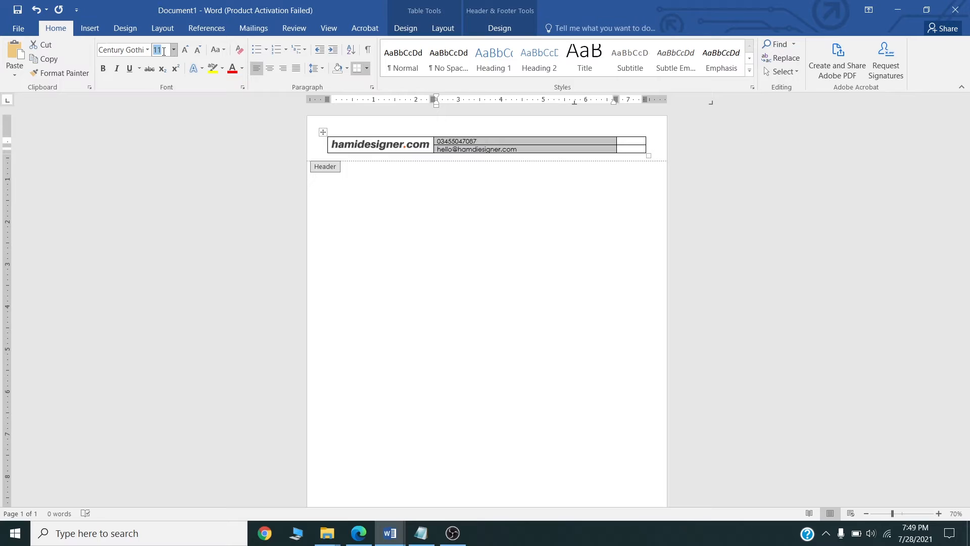
pyautogui.write('1')
pyautogui.click(285, 72)
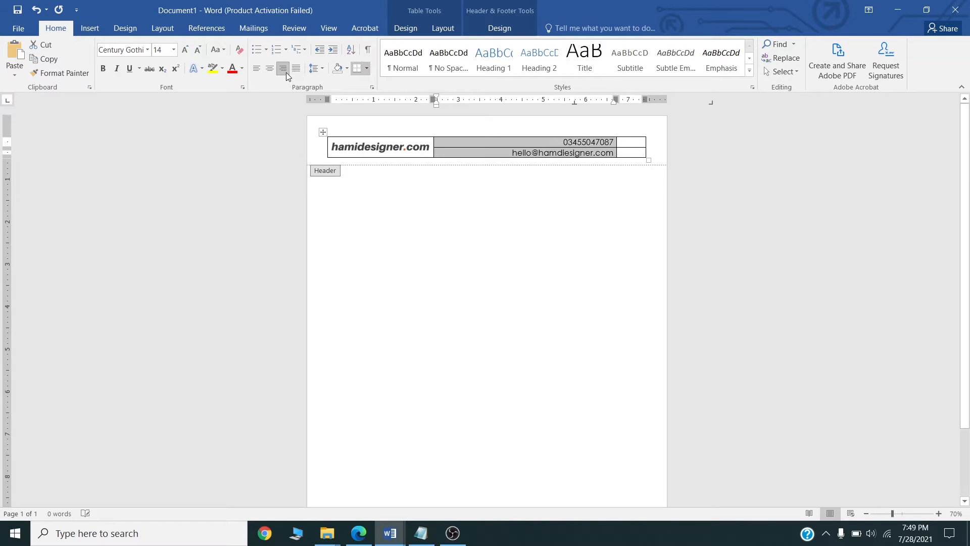
pyautogui.click(627, 144)
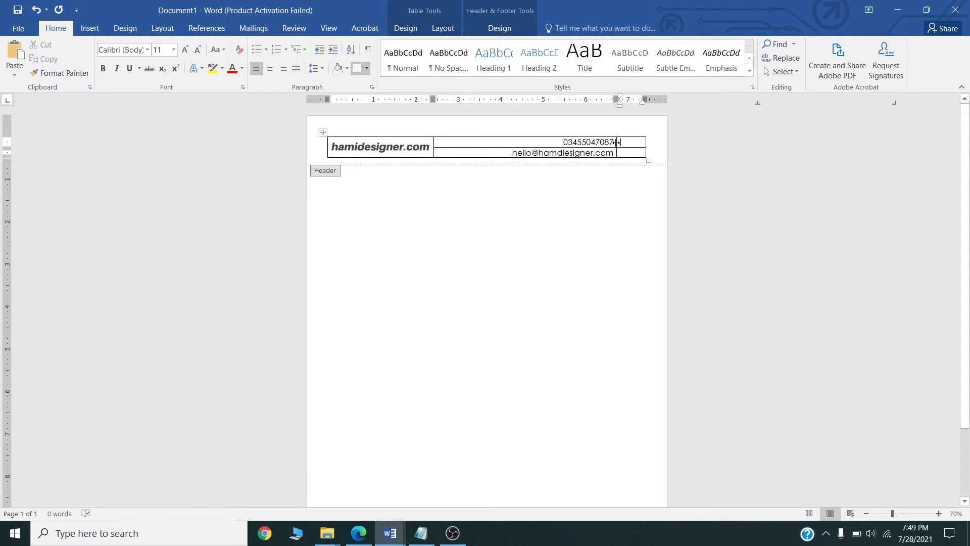
# Widen the contact column and narrow the empty right column of the header table.
pyautogui.moveTo(617, 143); pyautogui.dragTo(627, 143)
pyautogui.click(644, 141)
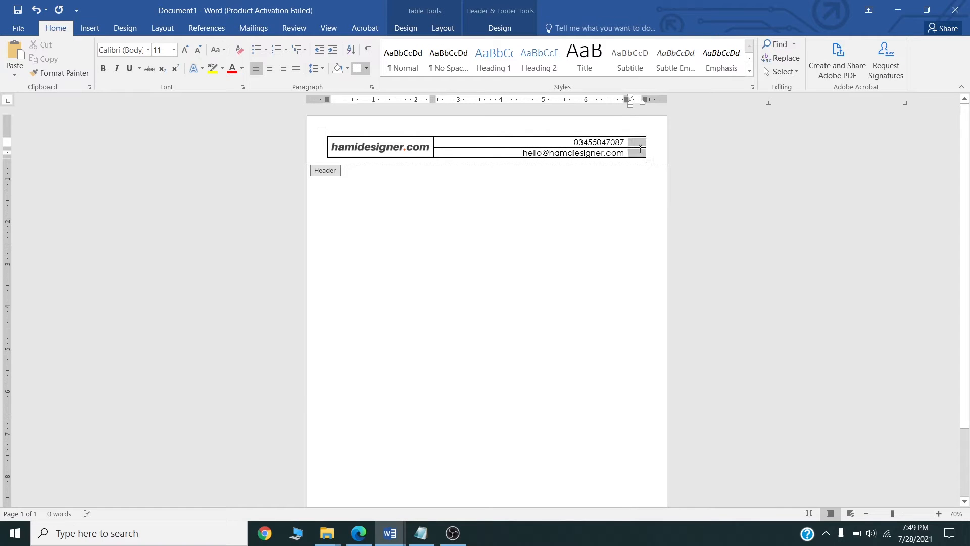
pyautogui.moveTo(627, 143); pyautogui.dragTo(632, 143)
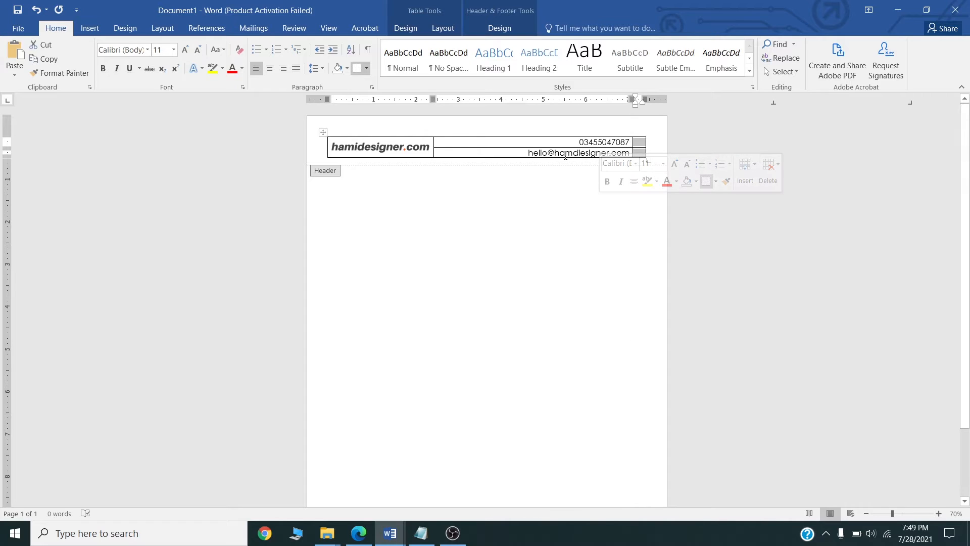
# Fill both right-column cells with gold shading.
pyautogui.click(639, 144)
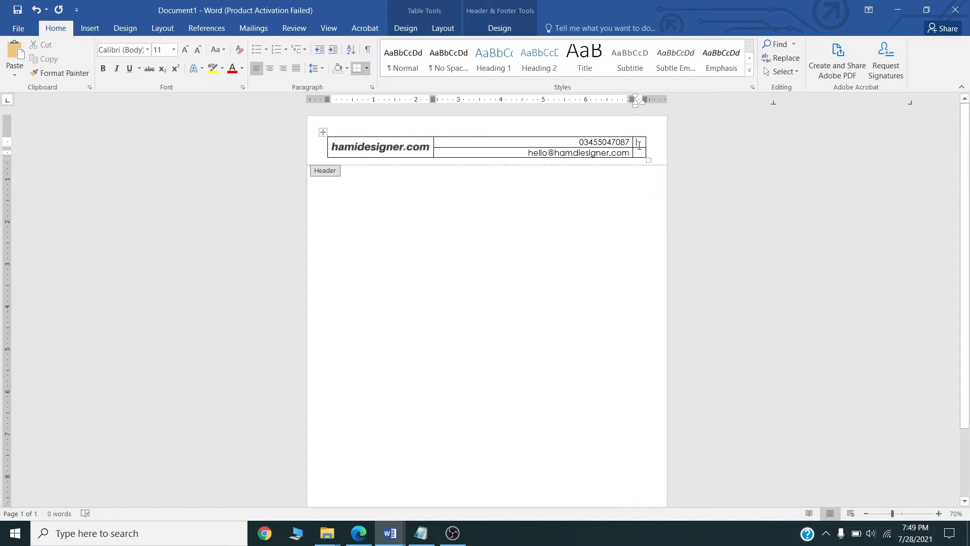
pyautogui.moveTo(638, 148); pyautogui.dragTo(638, 157)
pyautogui.click(443, 30)
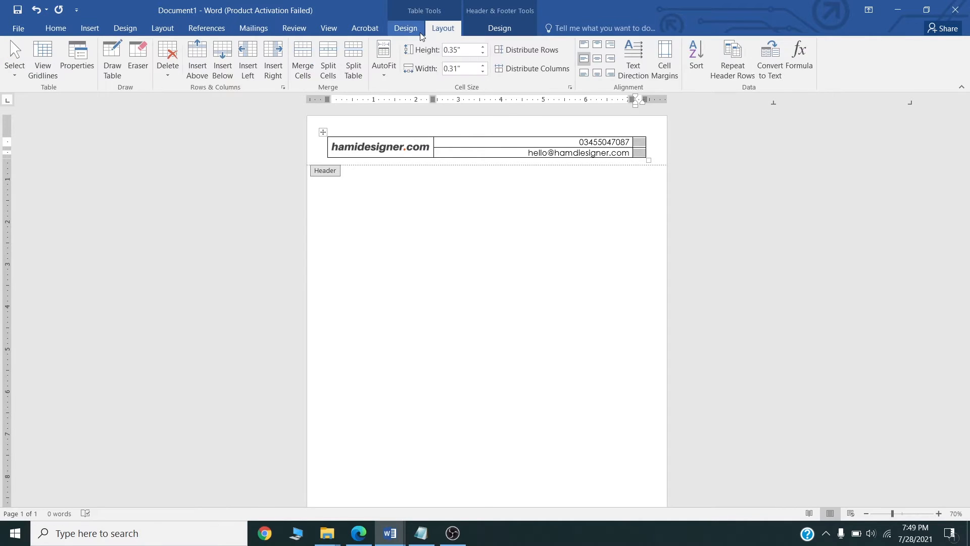
pyautogui.click(406, 29)
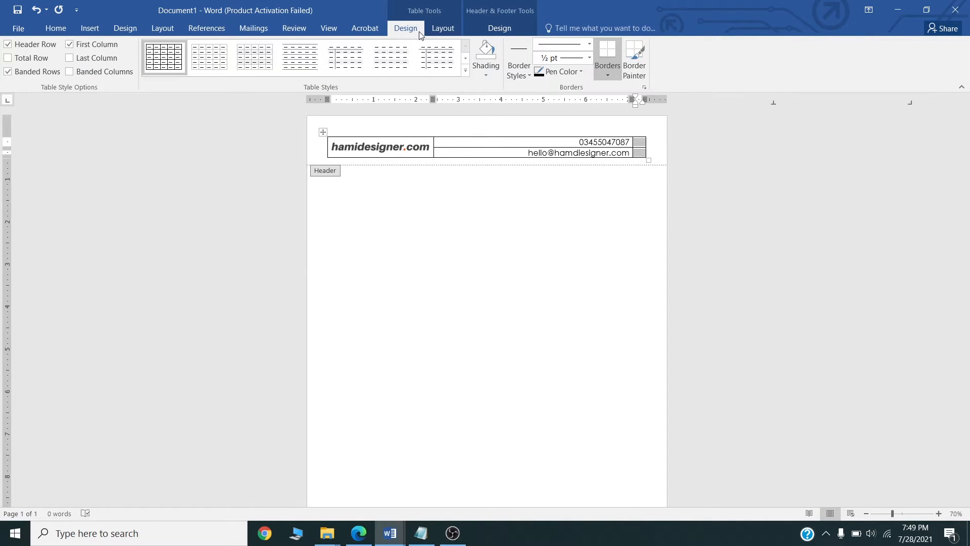
pyautogui.click(488, 75)
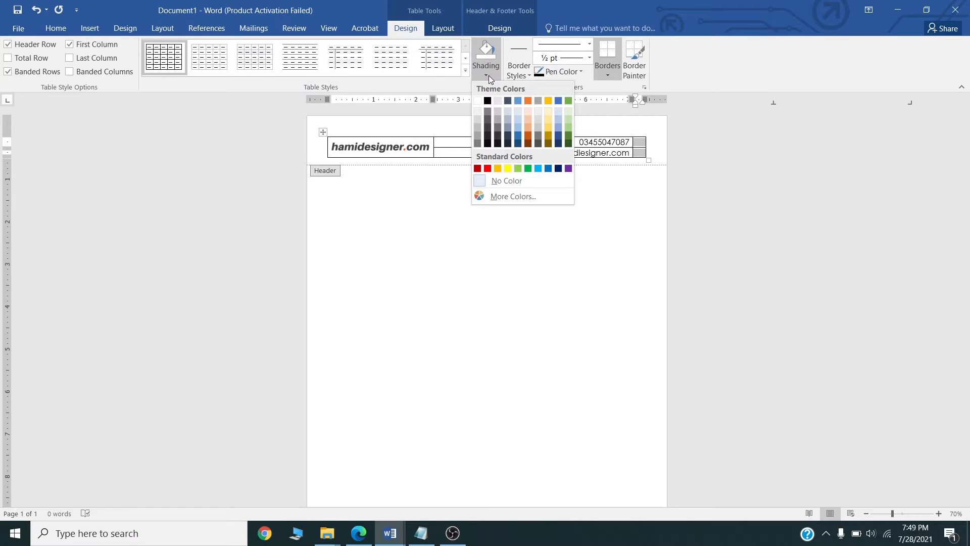
pyautogui.click(497, 169)
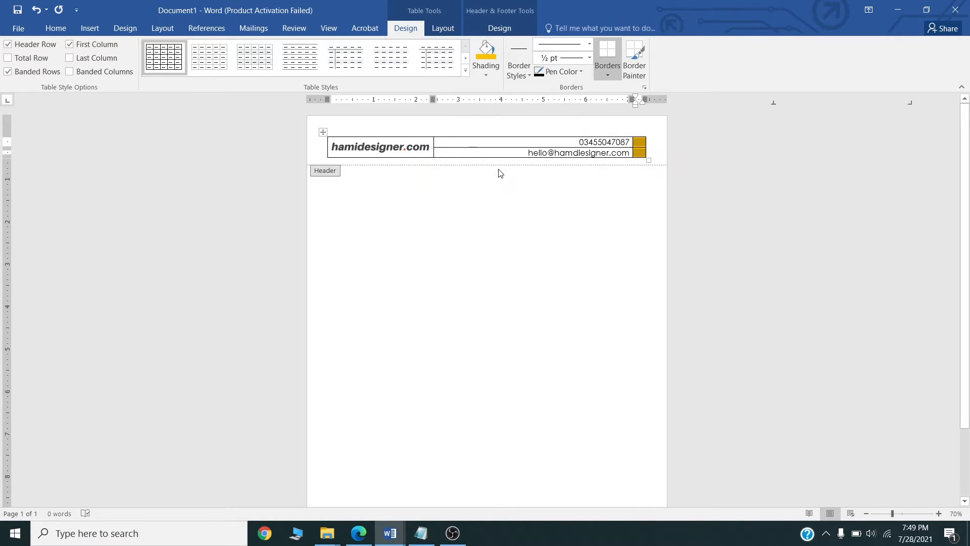
pyautogui.click(639, 149)
# Open Character Map in Font Awesome 5 Free Solid and copy the telephone glyph.
pyautogui.click(130, 537)
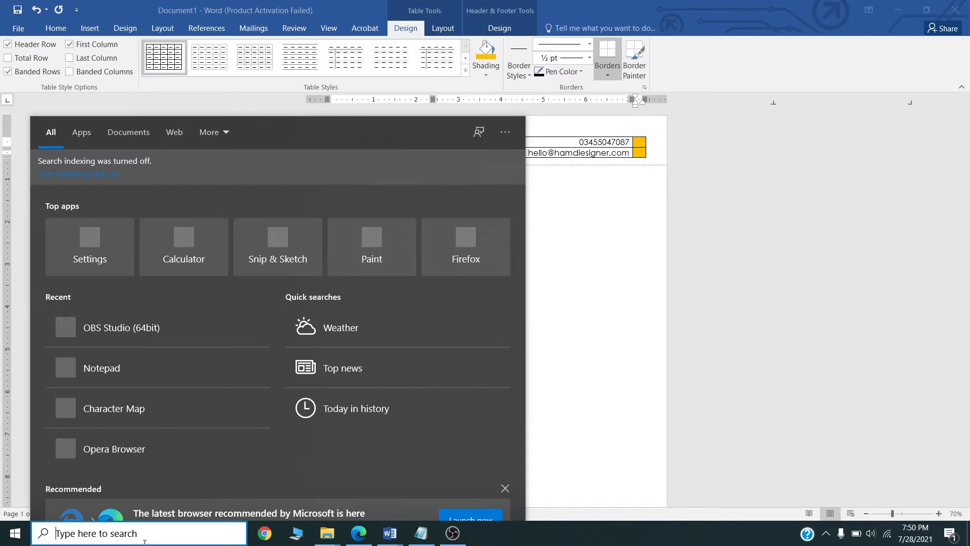
pyautogui.write('char')
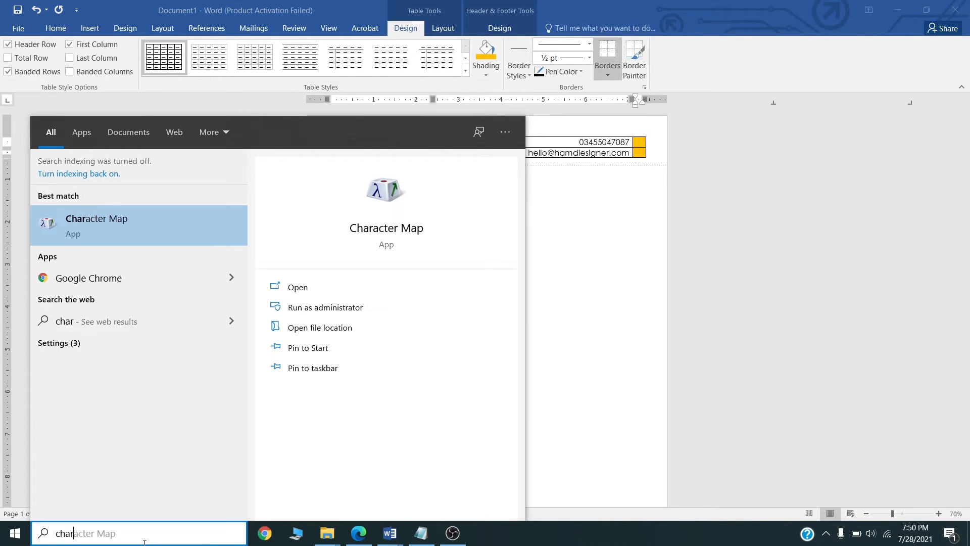
pyautogui.press('Return')
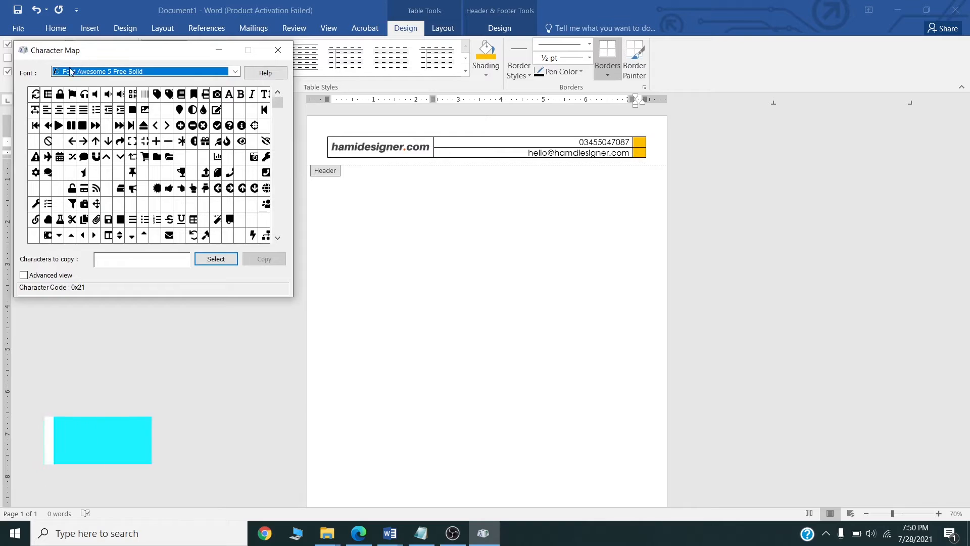
pyautogui.click(136, 73)
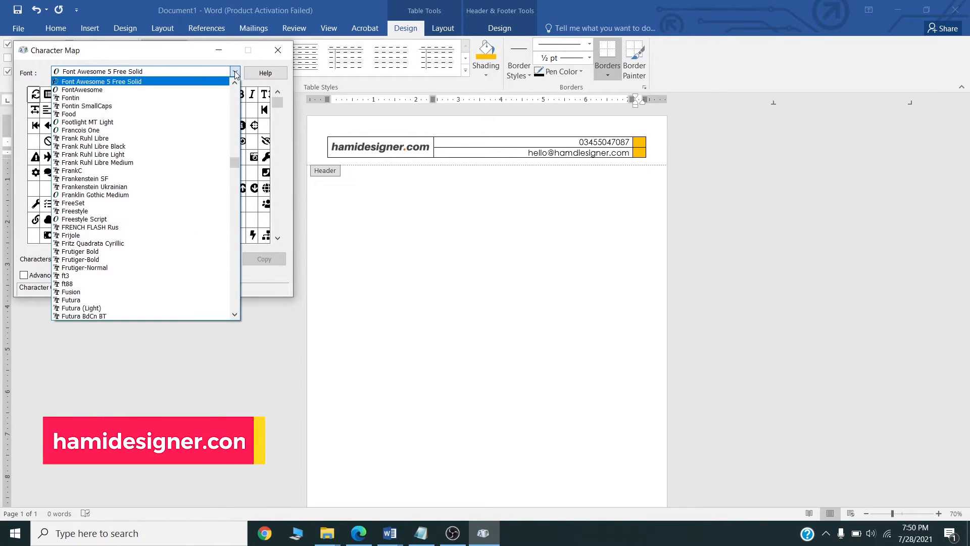
pyautogui.click(122, 83)
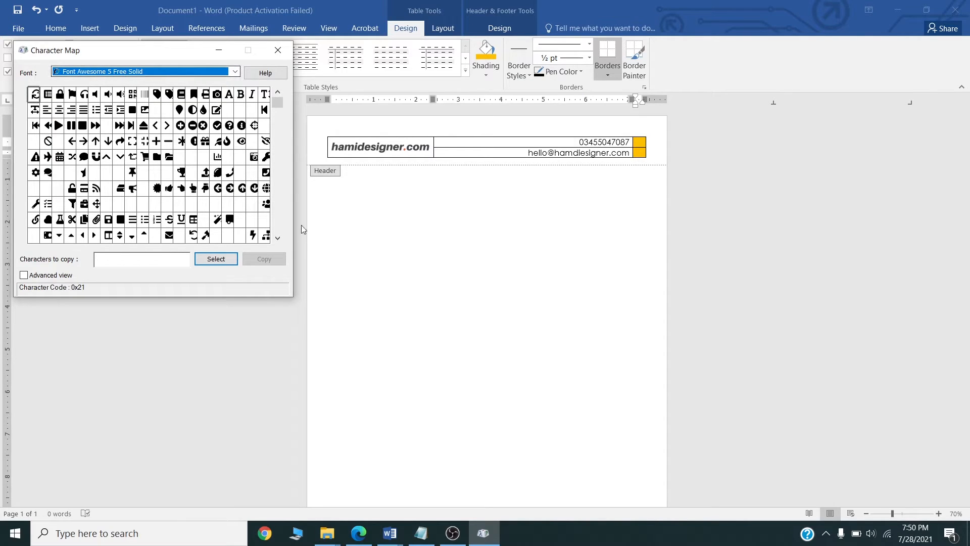
pyautogui.doubleClick(230, 174)
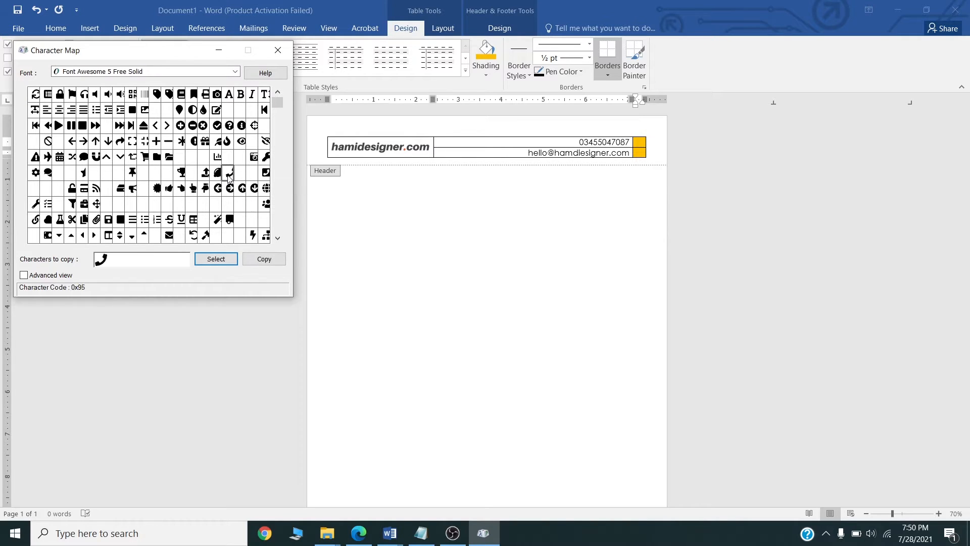
pyautogui.doubleClick(168, 235)
pyautogui.moveTo(104, 259); pyautogui.dragTo(96, 258)
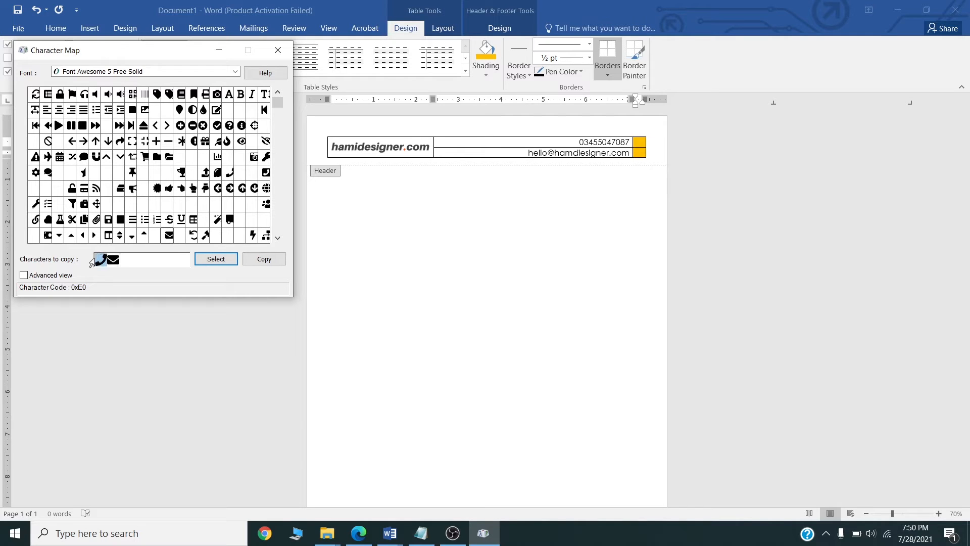
# Paste the telephone icon into the top gold cell.
pyautogui.click(637, 143)
pyautogui.hotkey('ctrl', 'v')
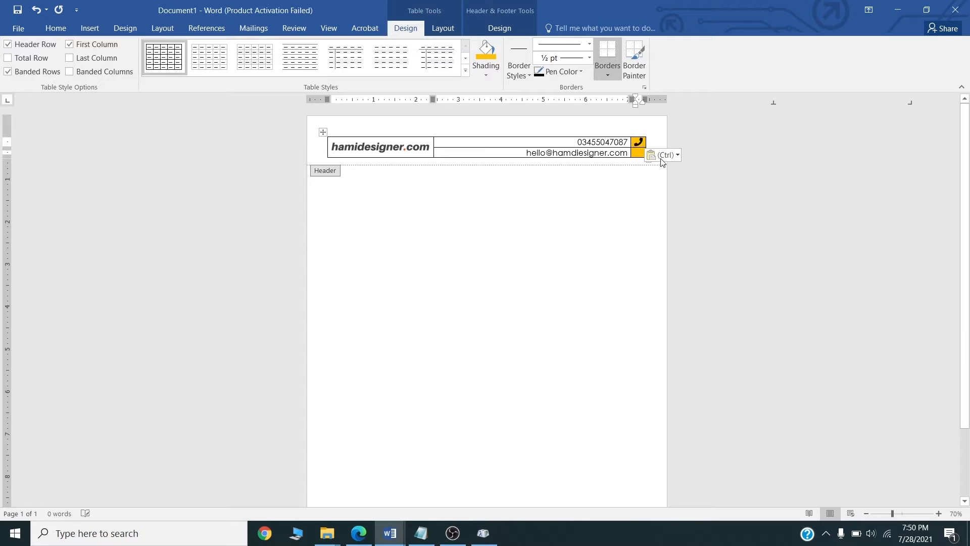
pyautogui.doubleClick(639, 142)
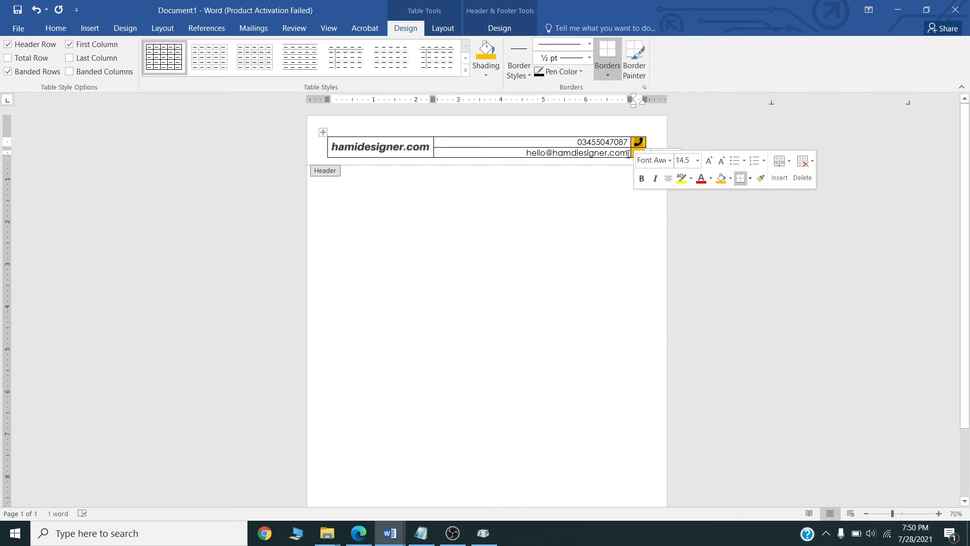
pyautogui.click(637, 152)
pyautogui.hotkey('ctrl', 'v')
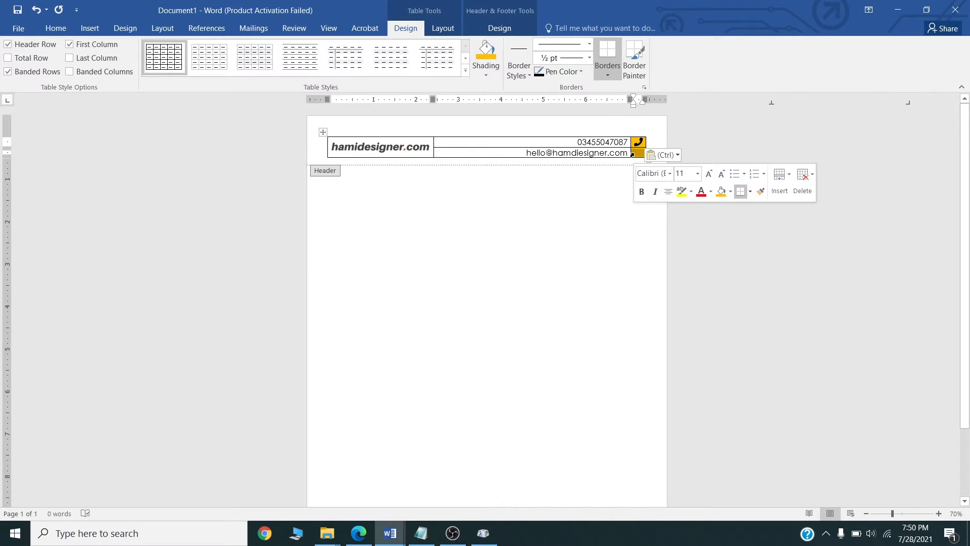
# Copy the envelope glyph and paste it into the lower gold cell.
pyautogui.click(483, 532)
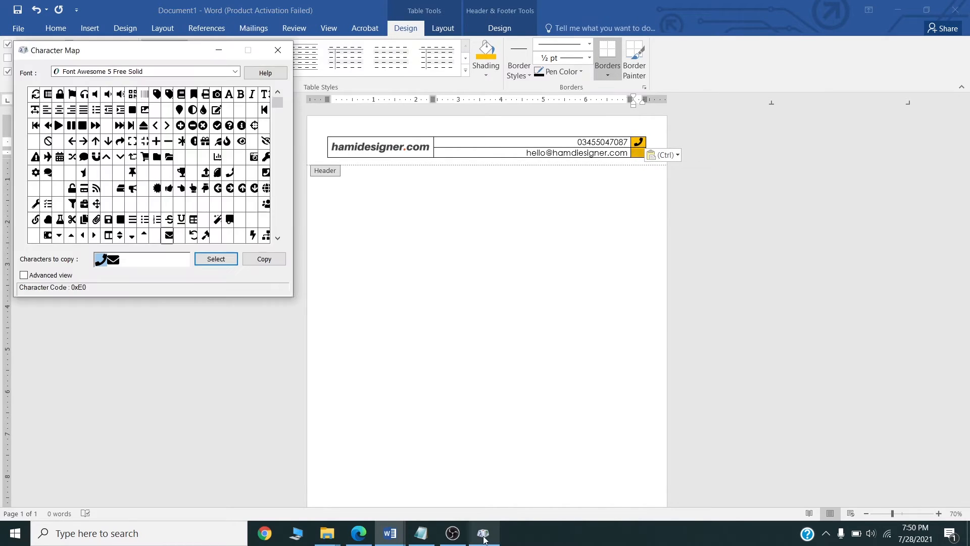
pyautogui.click(121, 260)
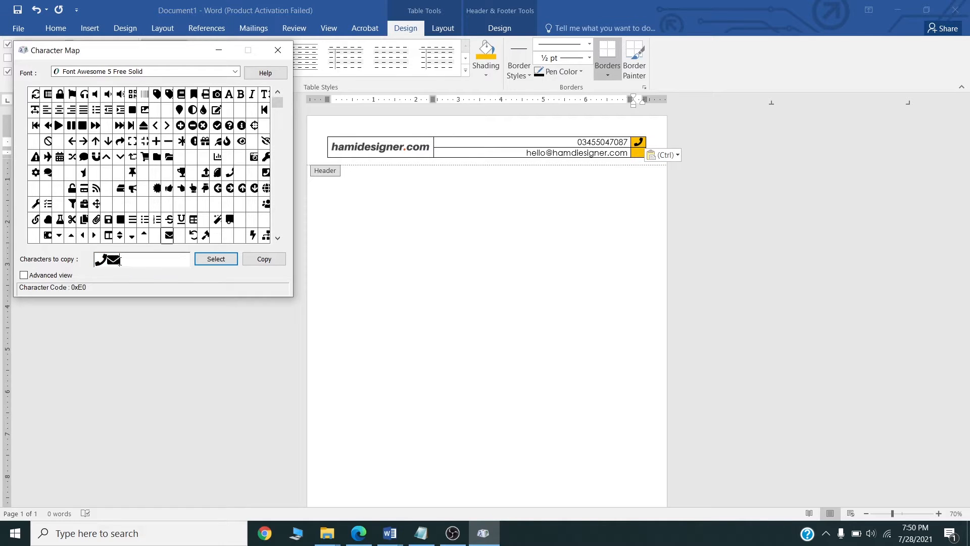
pyautogui.moveTo(120, 260); pyautogui.dragTo(108, 260)
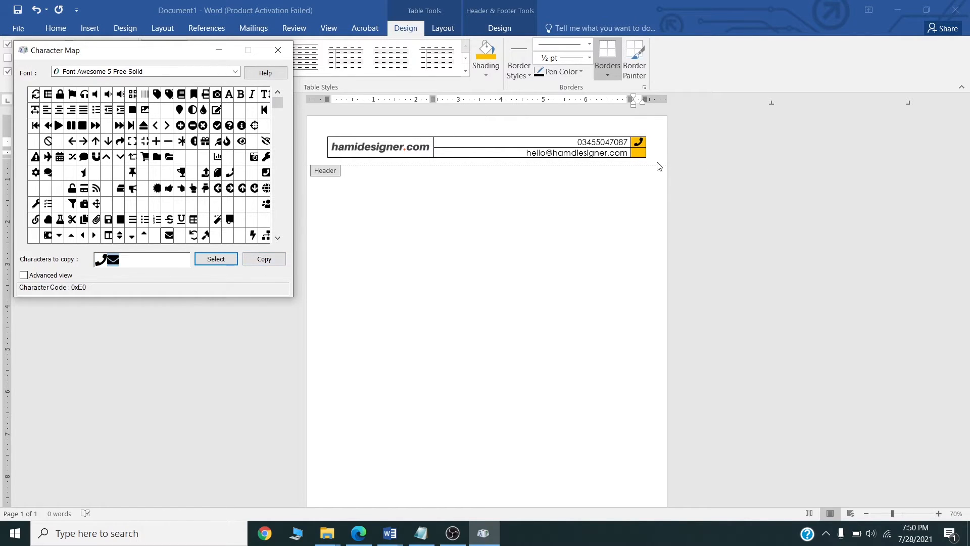
pyautogui.click(637, 153)
pyautogui.hotkey('ctrl', 'v')
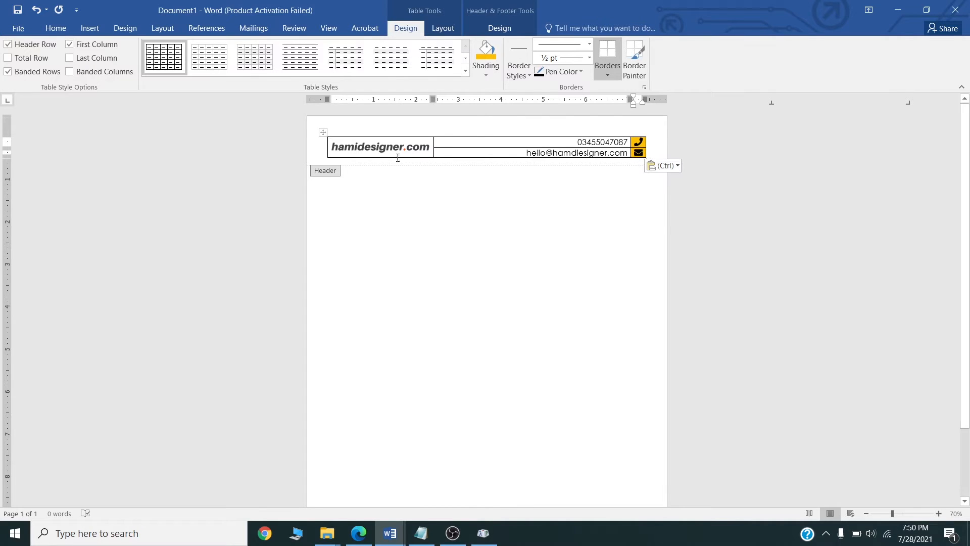
pyautogui.click(323, 133)
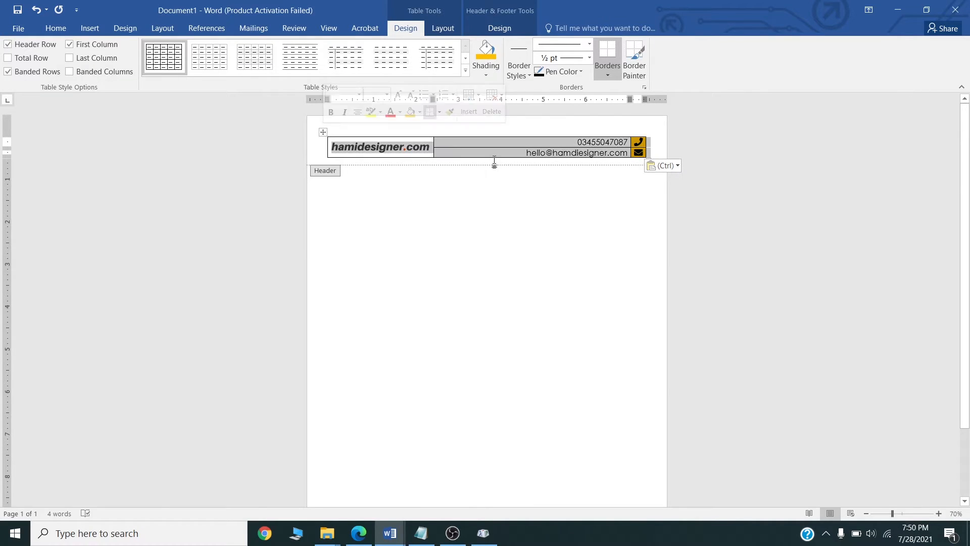
pyautogui.click(57, 28)
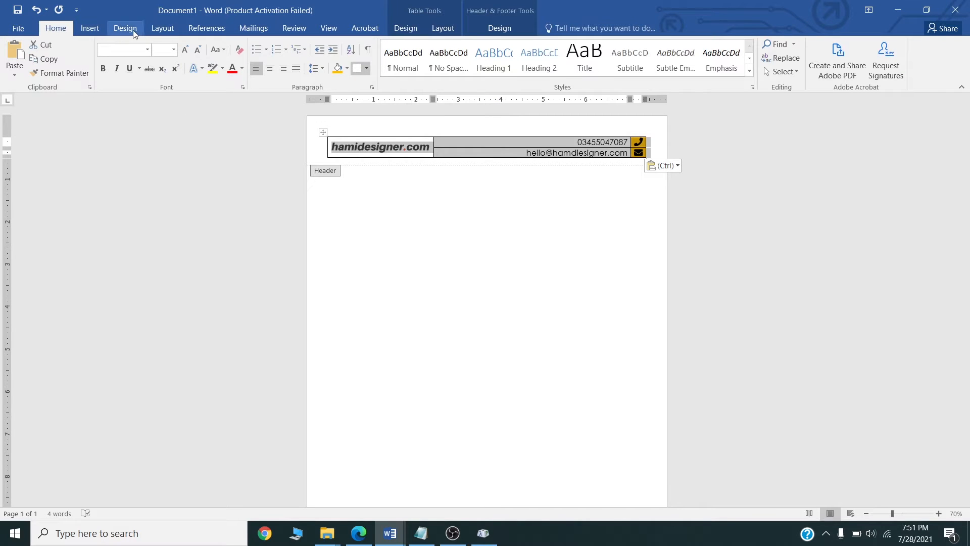
# Draw a thin Rectangle shape directly beneath the phone and email cells.
pyautogui.click(98, 30)
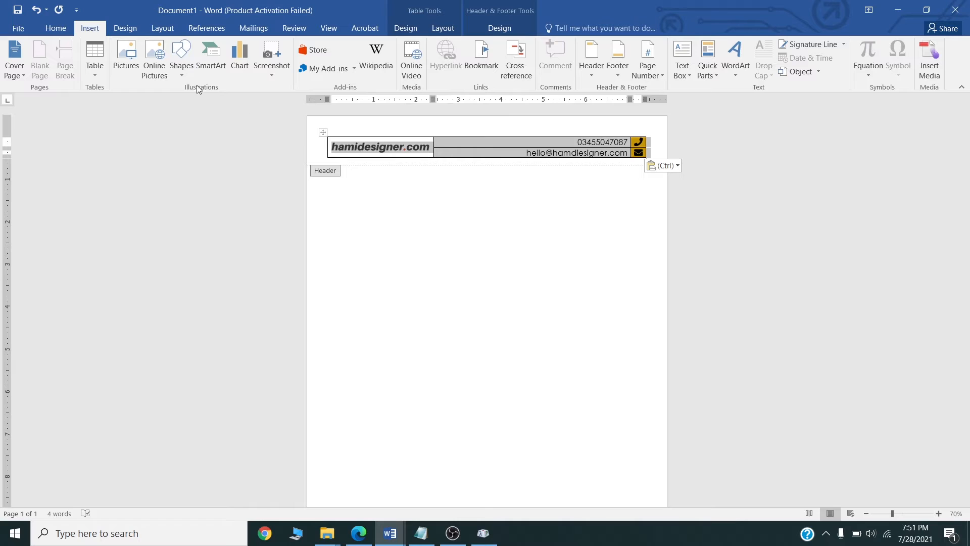
pyautogui.click(180, 76)
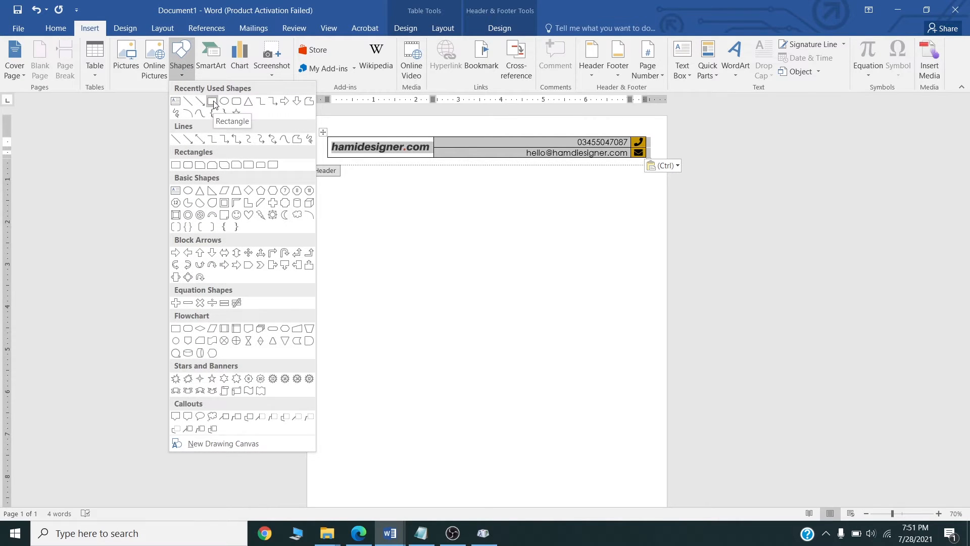
pyautogui.click(213, 101)
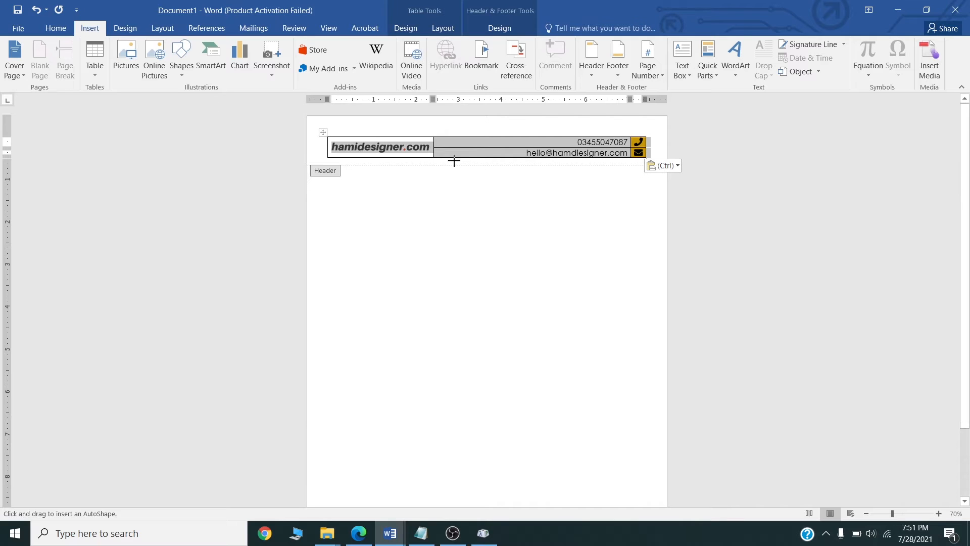
pyautogui.moveTo(433, 160); pyautogui.dragTo(513, 164)
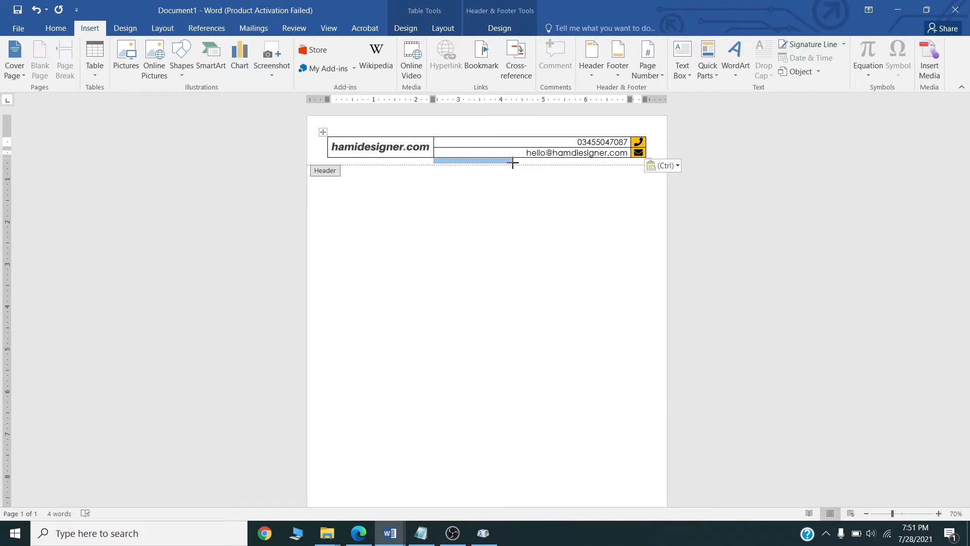
pyautogui.moveTo(513, 163); pyautogui.dragTo(513, 163)
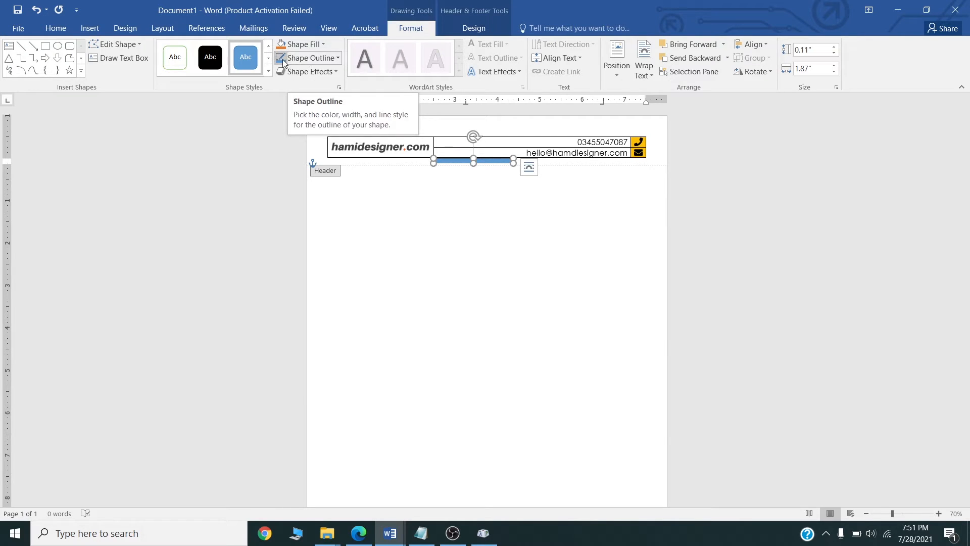
# Remove the thin bar's outline and fill it with standard red, then zoom to 140%.
pyautogui.click(338, 63)
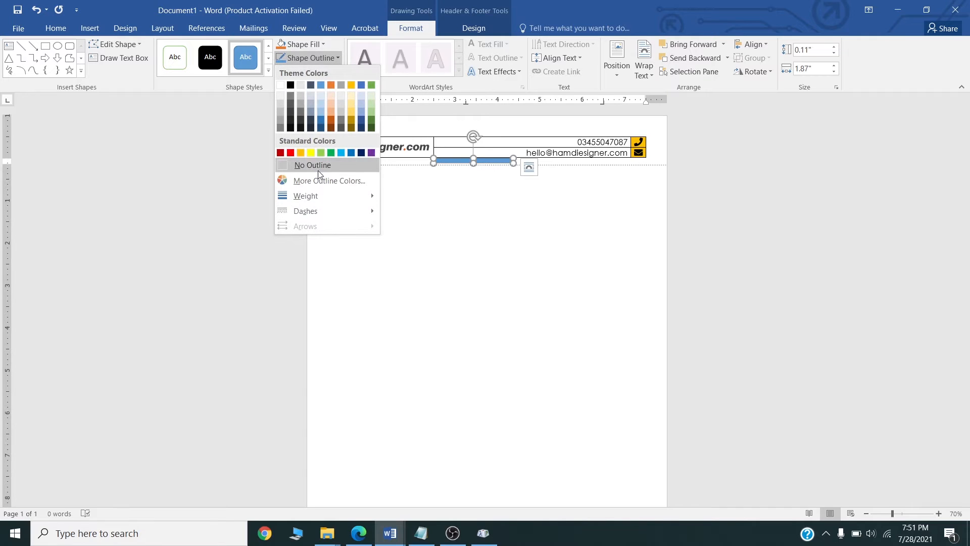
pyautogui.click(316, 167)
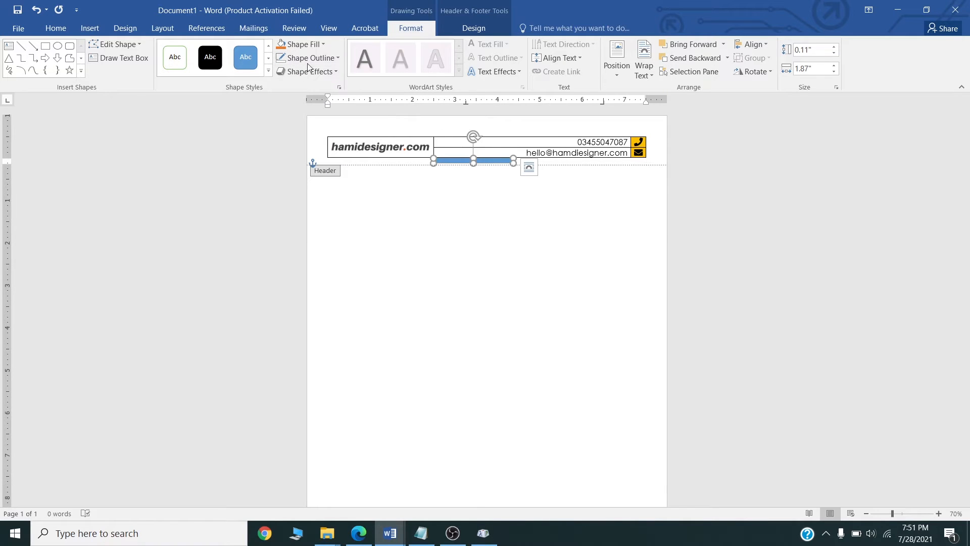
pyautogui.click(324, 44)
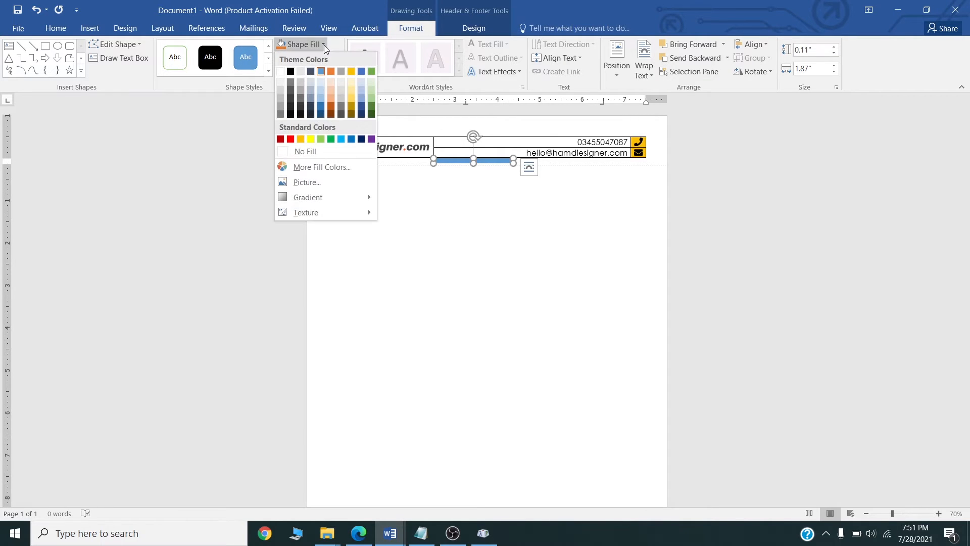
pyautogui.click(324, 171)
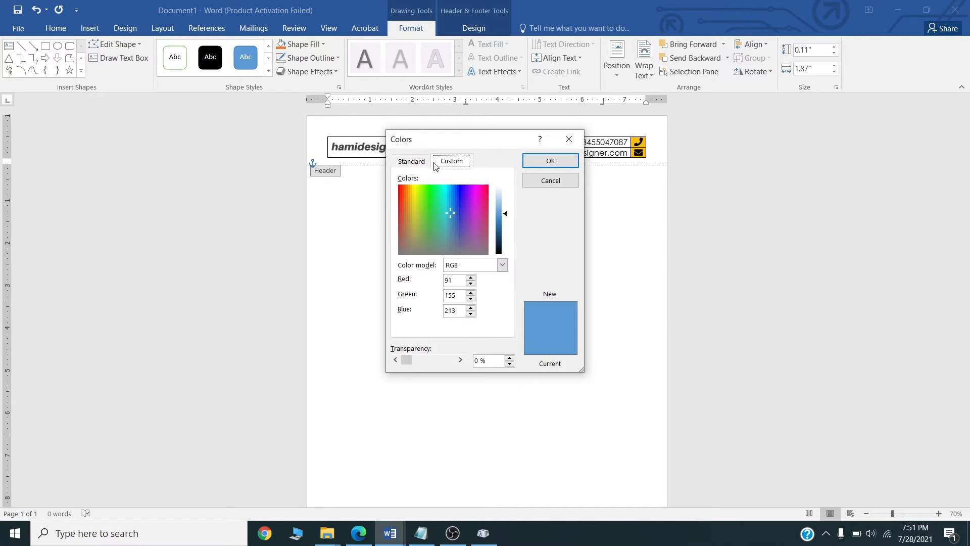
pyautogui.click(413, 161)
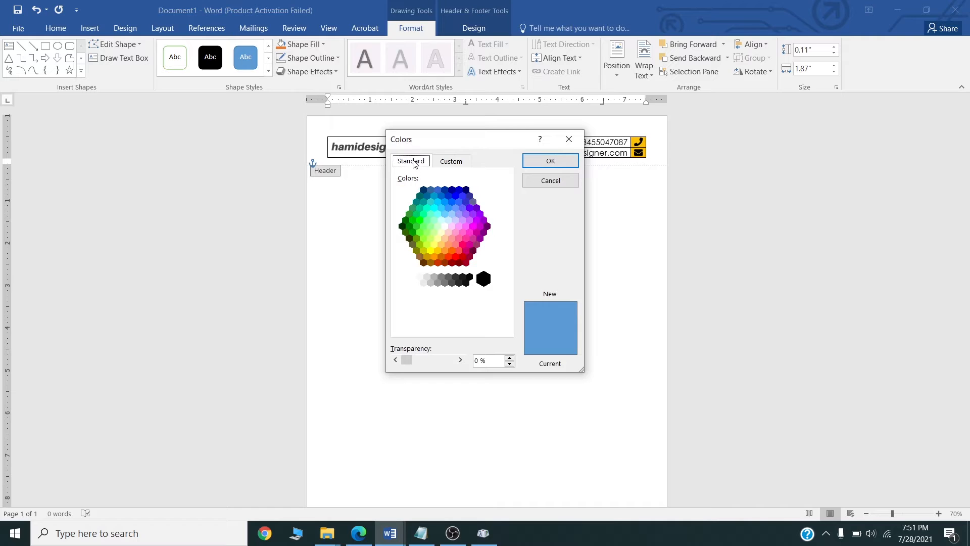
pyautogui.click(455, 257)
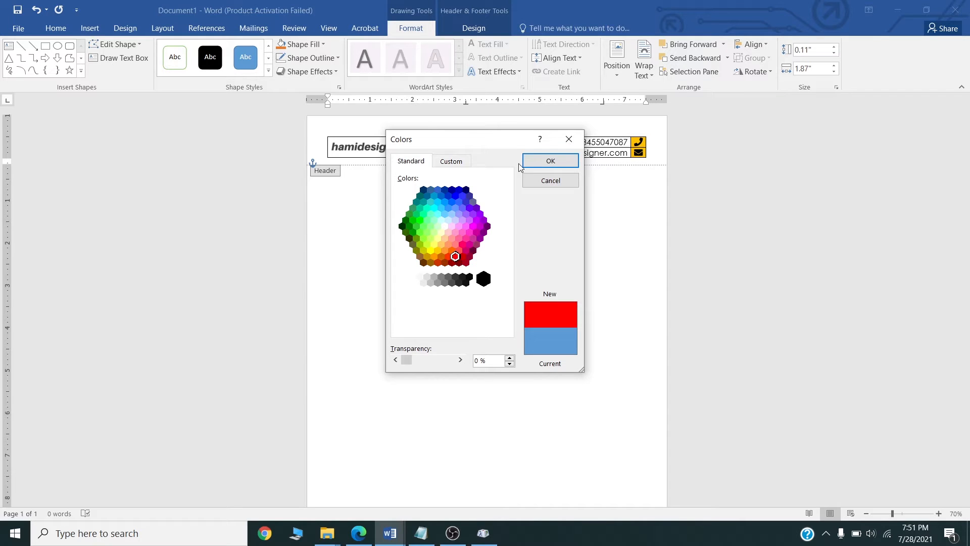
pyautogui.click(533, 160)
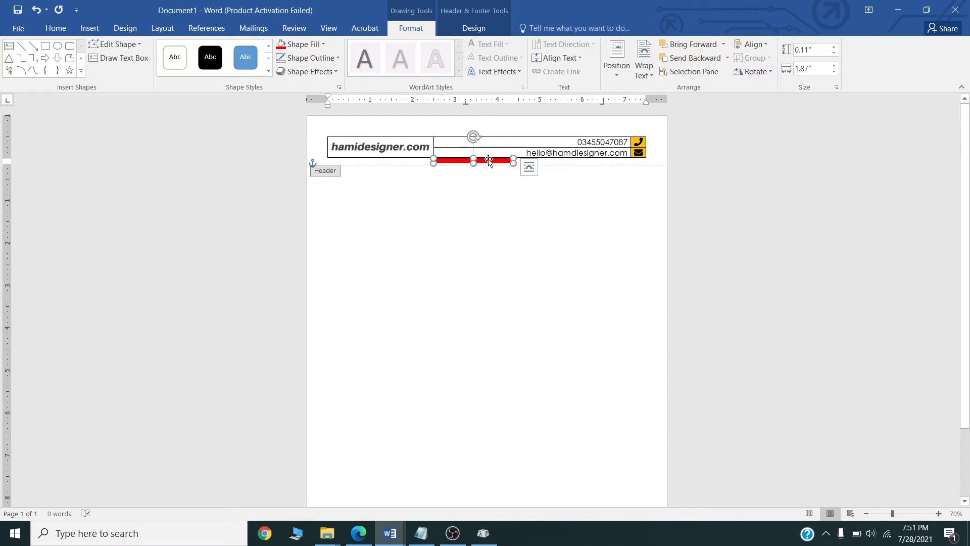
pyautogui.click(939, 514)
pyautogui.click(939, 514)
pyautogui.click(939, 514)
pyautogui.click(939, 514)
pyautogui.click(938, 514)
pyautogui.click(938, 513)
pyautogui.click(938, 514)
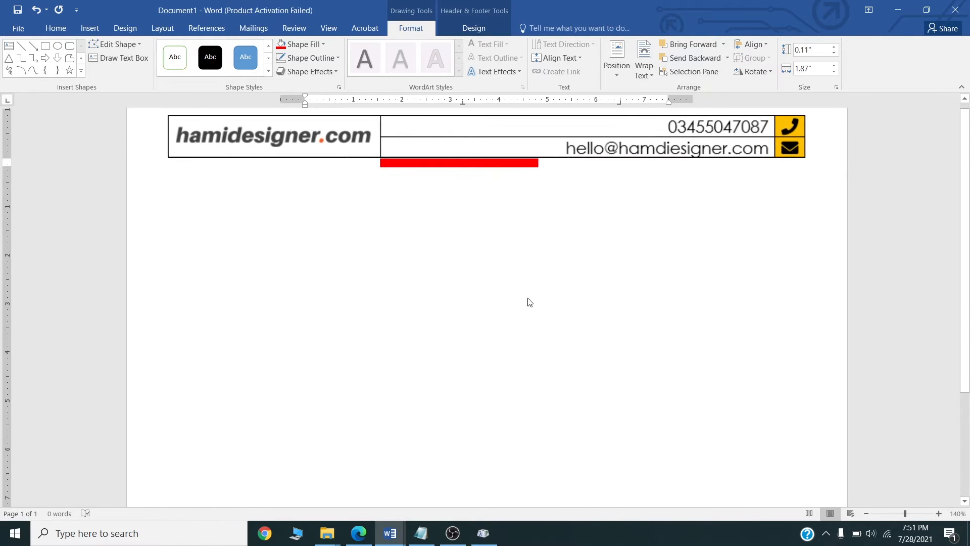
# Make the red bar thinner and paste a duplicate under the email cell.
pyautogui.moveTo(459, 170); pyautogui.dragTo(459, 162)
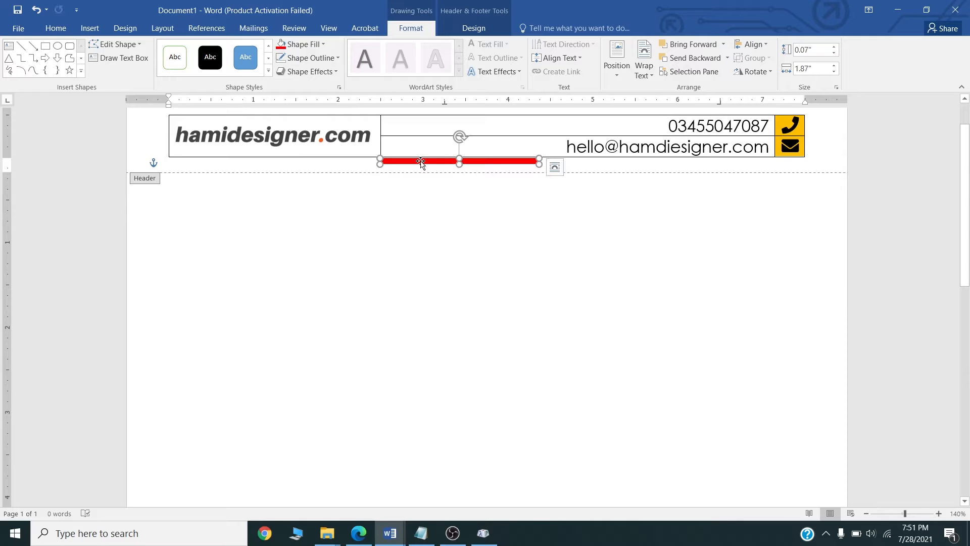
pyautogui.hotkey('ctrl', 'c')
pyautogui.hotkey('ctrl', 'v')
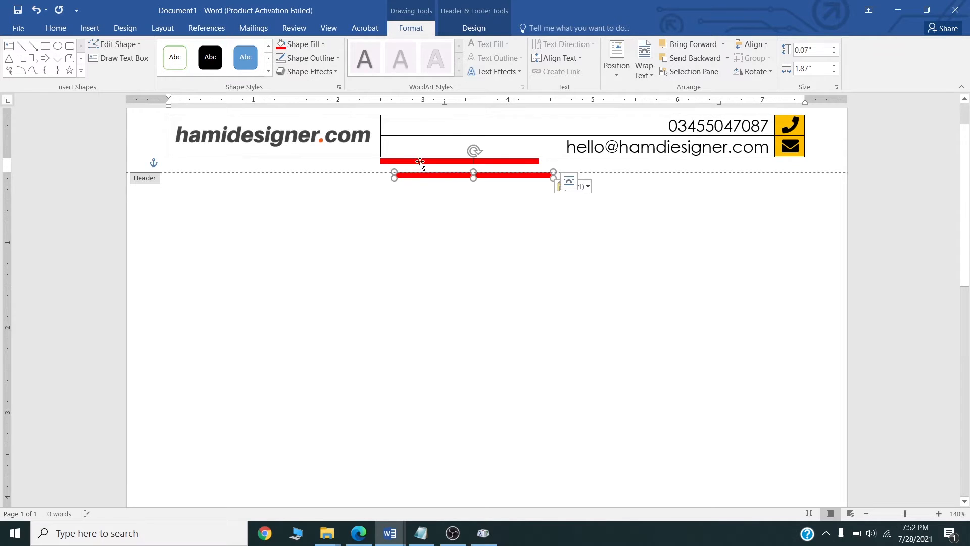
pyautogui.moveTo(418, 175); pyautogui.dragTo(567, 162)
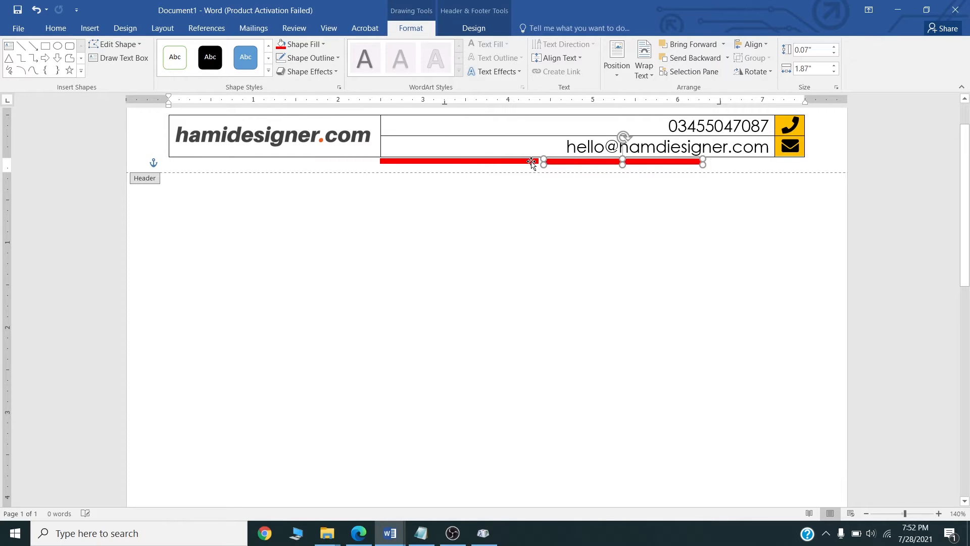
# Shorten both red bars to 1.37" wide and butt the right bar against the left.
pyautogui.keyDown('shift'); pyautogui.click(536, 162); pyautogui.keyUp('shift')
pyautogui.moveTo(702, 162); pyautogui.dragTo(660, 162)
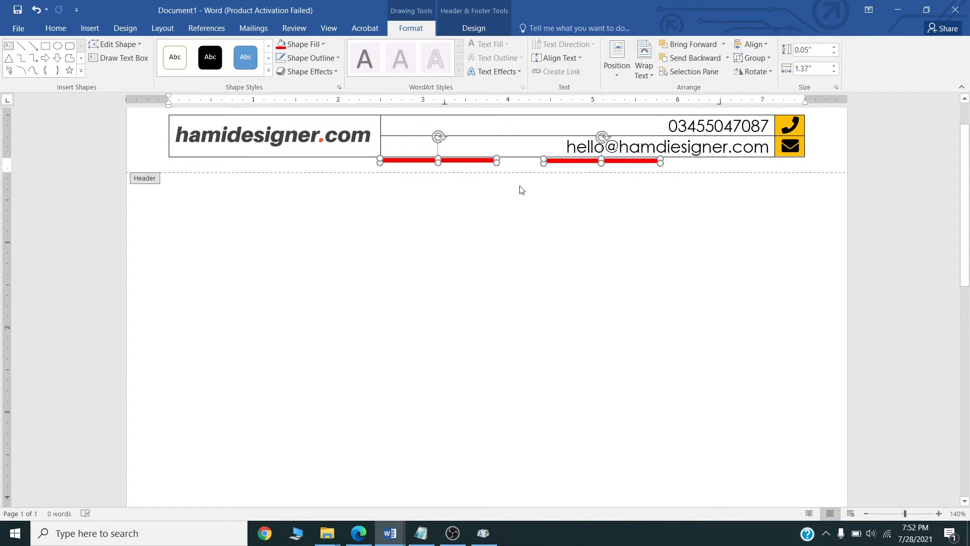
pyautogui.click(505, 166)
pyautogui.click(486, 163)
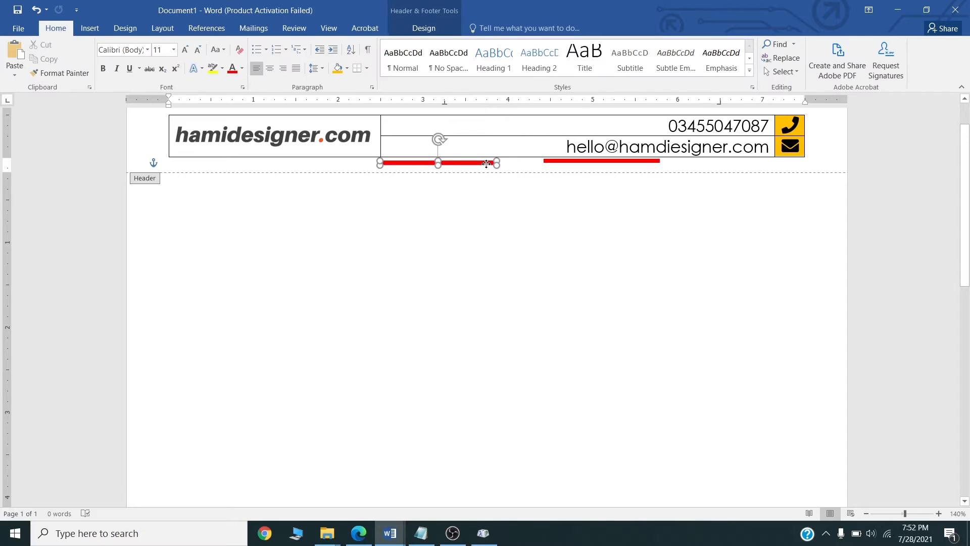
pyautogui.click(571, 163)
pyautogui.moveTo(572, 162); pyautogui.dragTo(530, 163)
# Fill the right bar orange and place a duplicate of it end to end on its right.
pyautogui.click(301, 45)
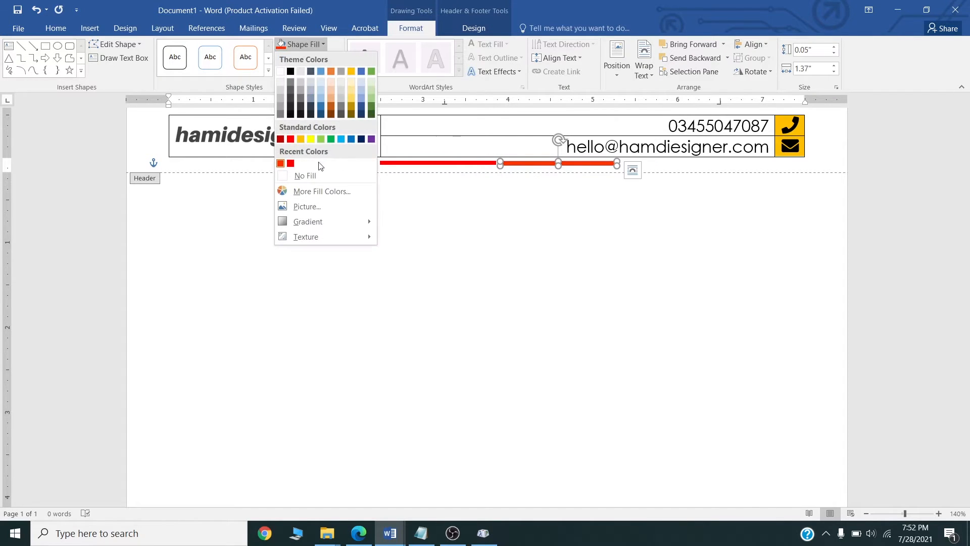
pyautogui.click(308, 193)
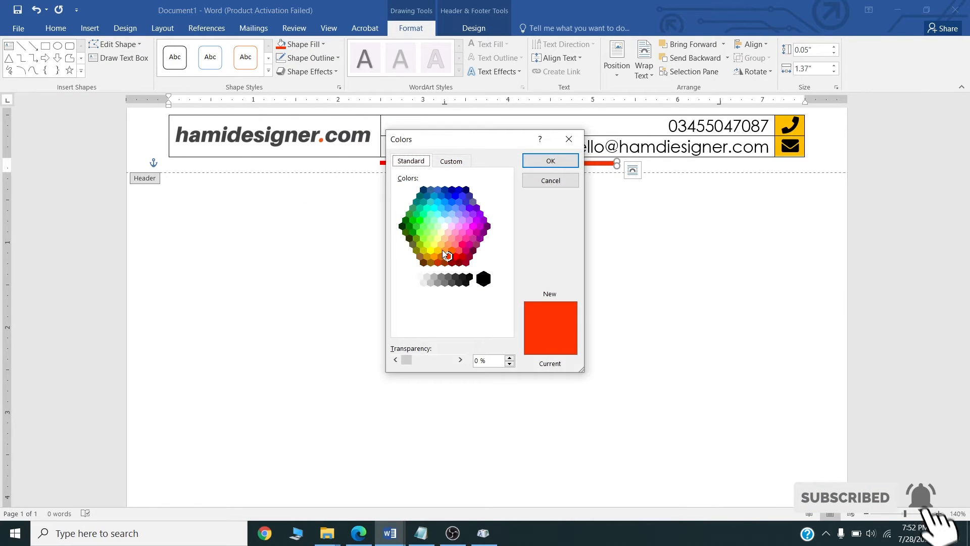
pyautogui.click(444, 250)
pyautogui.doubleClick(444, 250)
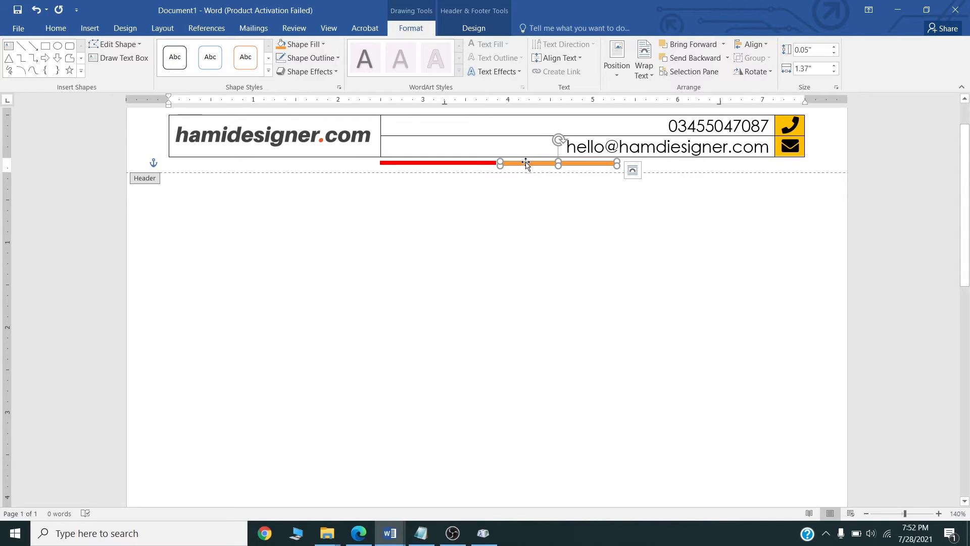
pyautogui.hotkey('ctrl', 'd')
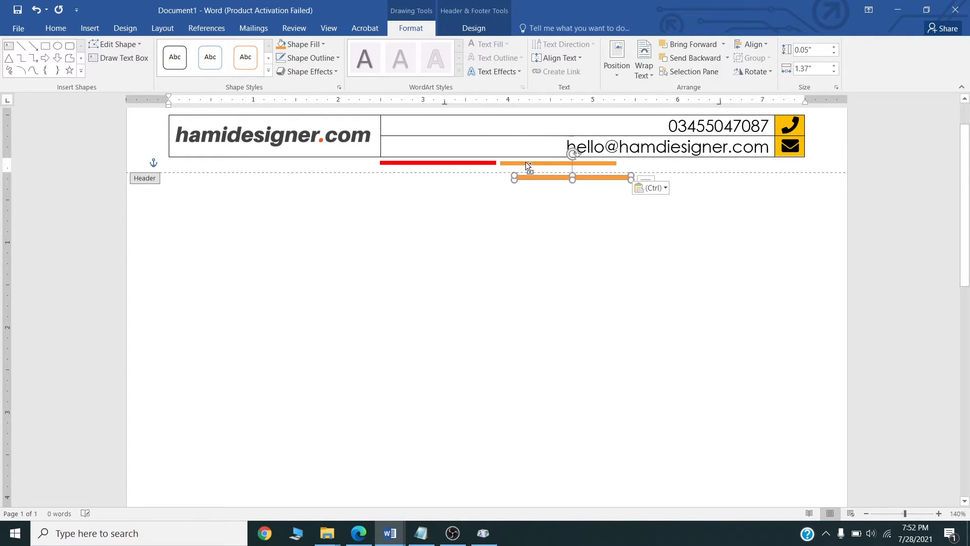
pyautogui.moveTo(532, 178); pyautogui.dragTo(641, 166)
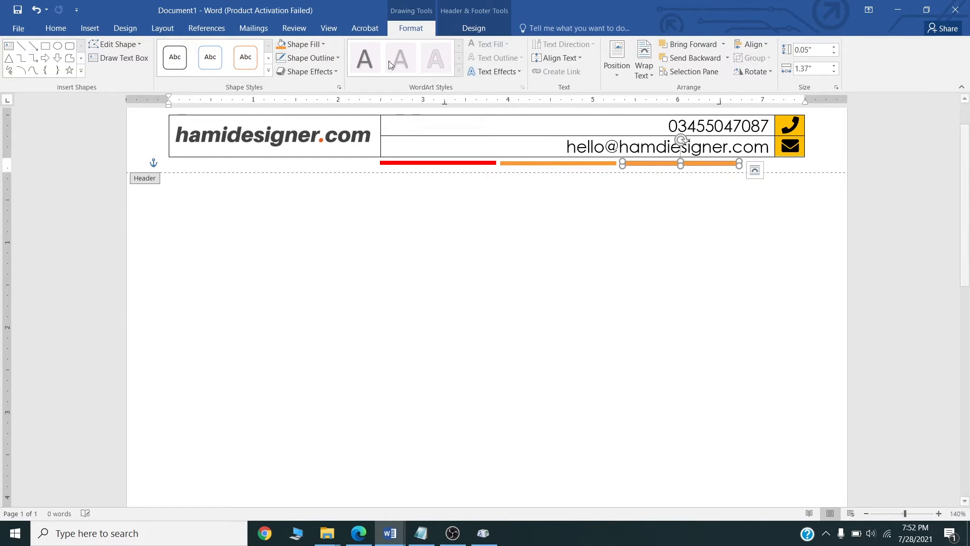
# Recolour the third bar yellow and move it farther right.
pyautogui.click(325, 47)
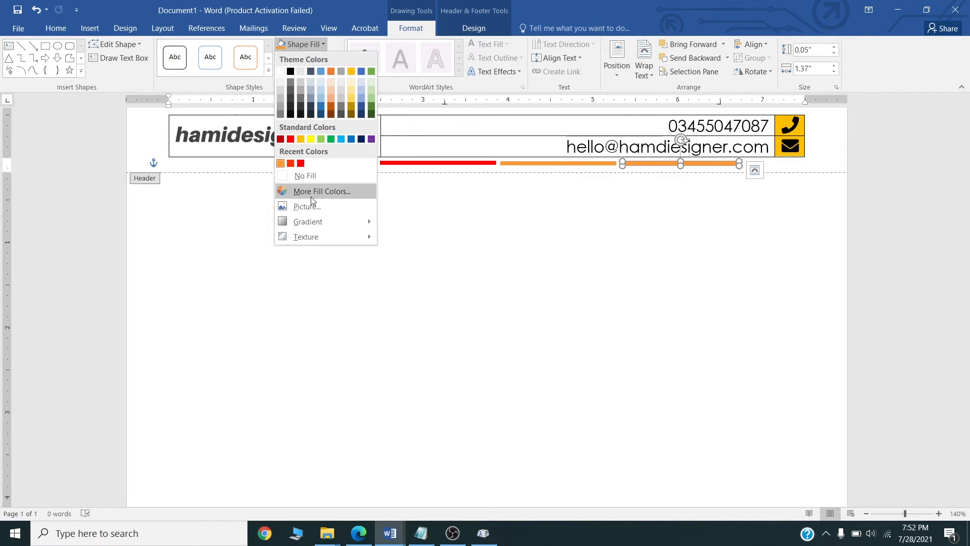
pyautogui.click(310, 192)
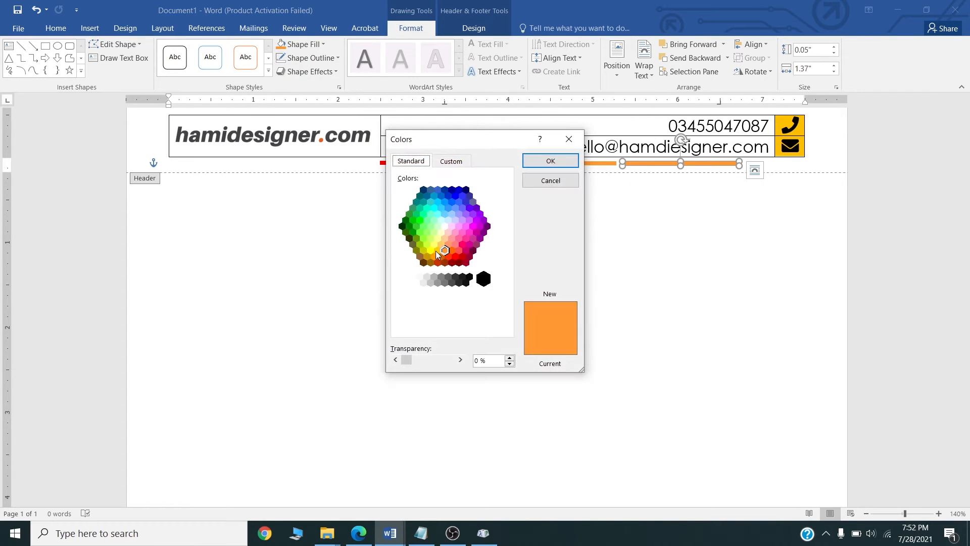
pyautogui.click(434, 246)
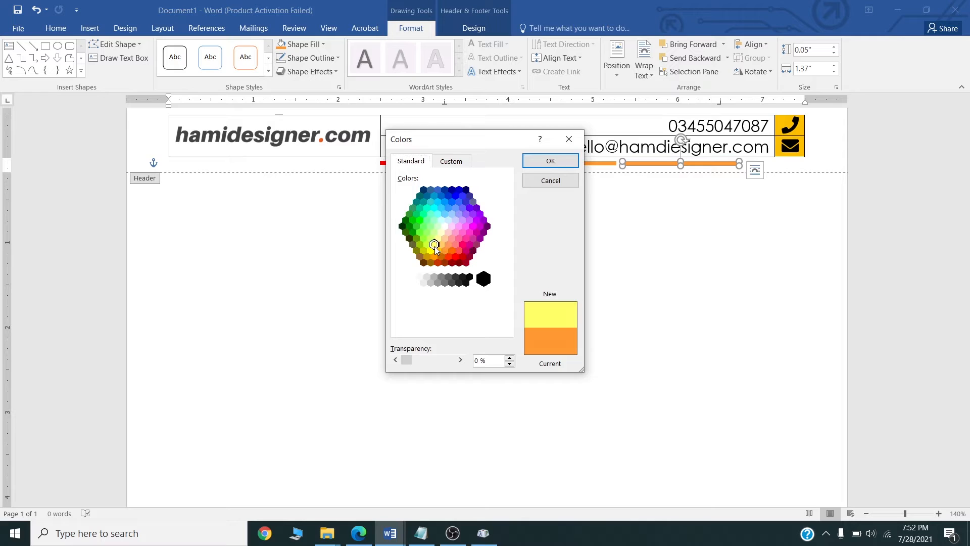
pyautogui.click(550, 162)
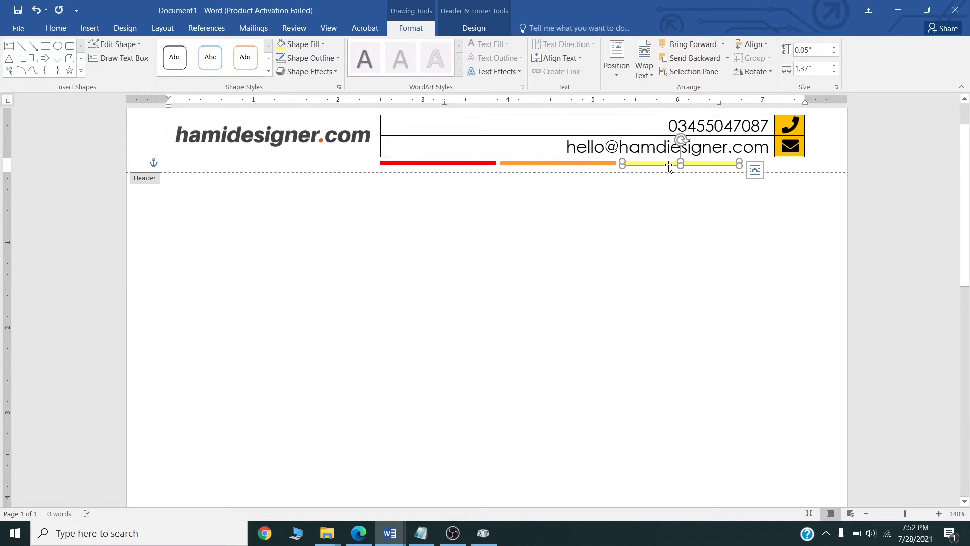
pyautogui.moveTo(665, 168); pyautogui.dragTo(767, 163)
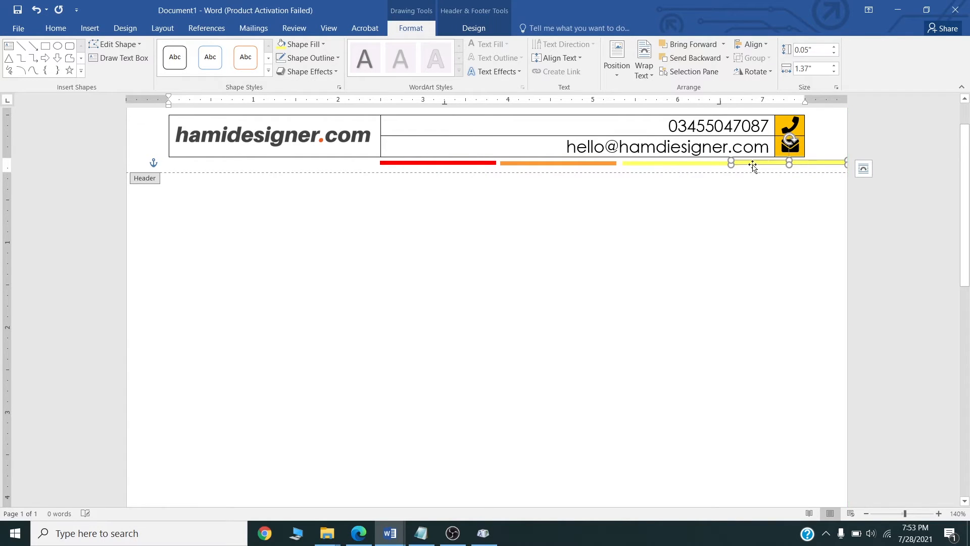
# Fill the last bar with a yellow-green shade from the colour picker.
pyautogui.click(306, 46)
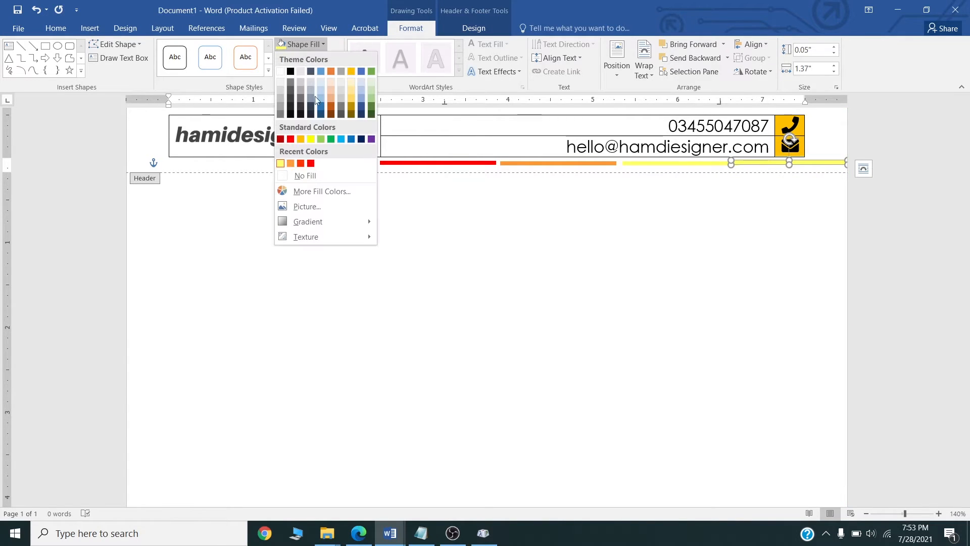
pyautogui.click(303, 191)
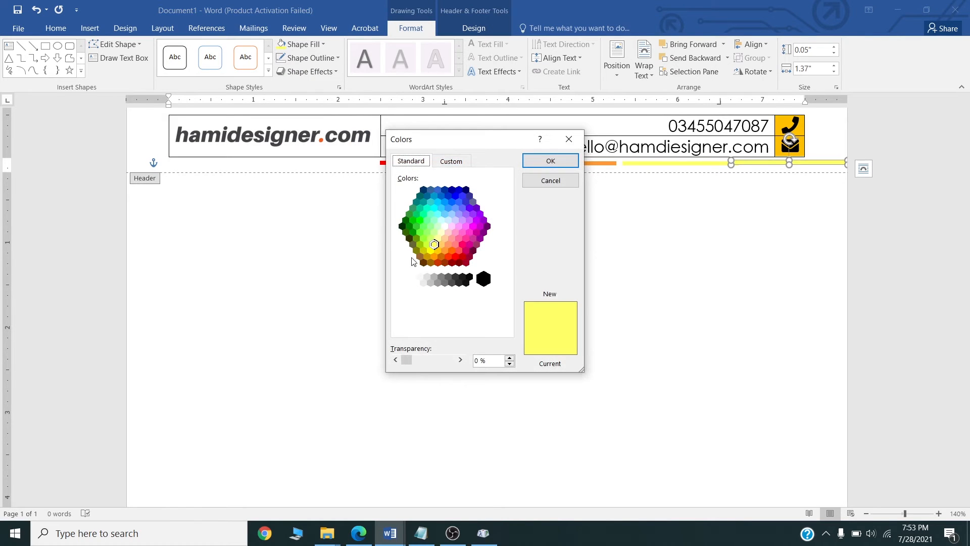
pyautogui.click(424, 238)
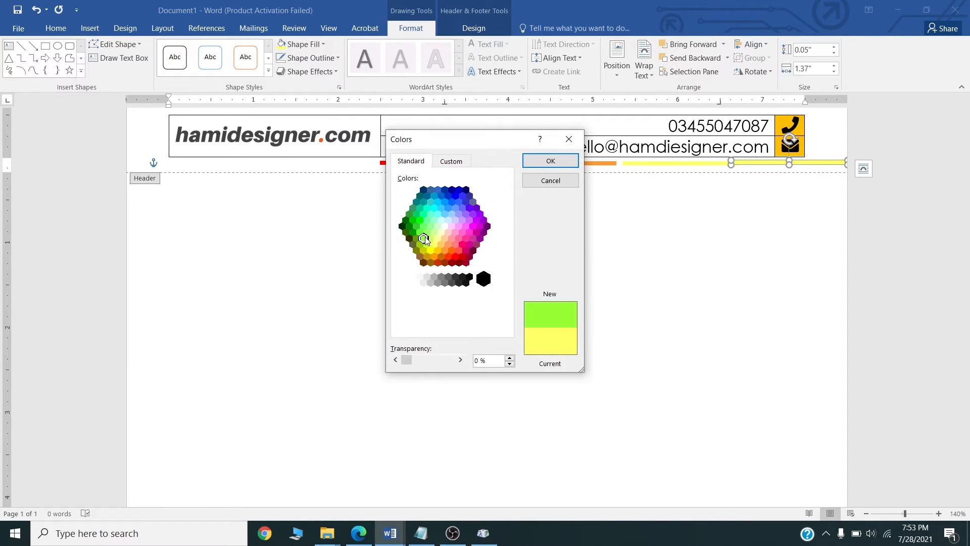
pyautogui.press('Return')
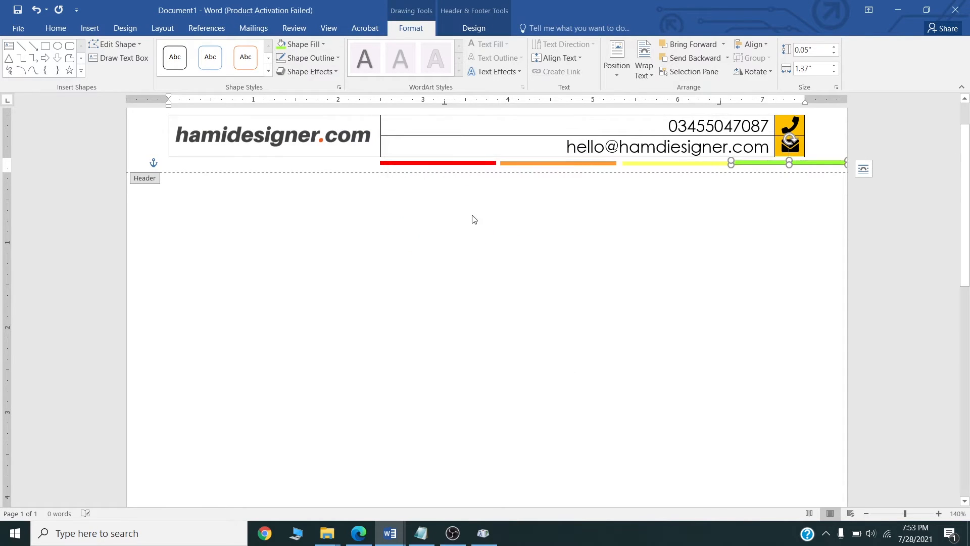
# Move all four bars to end flush with the table's right edge and Align Middle them.
pyautogui.keyDown('shift'); pyautogui.click(700, 164); pyautogui.keyUp('shift')
pyautogui.keyDown('shift'); pyautogui.click(602, 164); pyautogui.keyUp('shift')
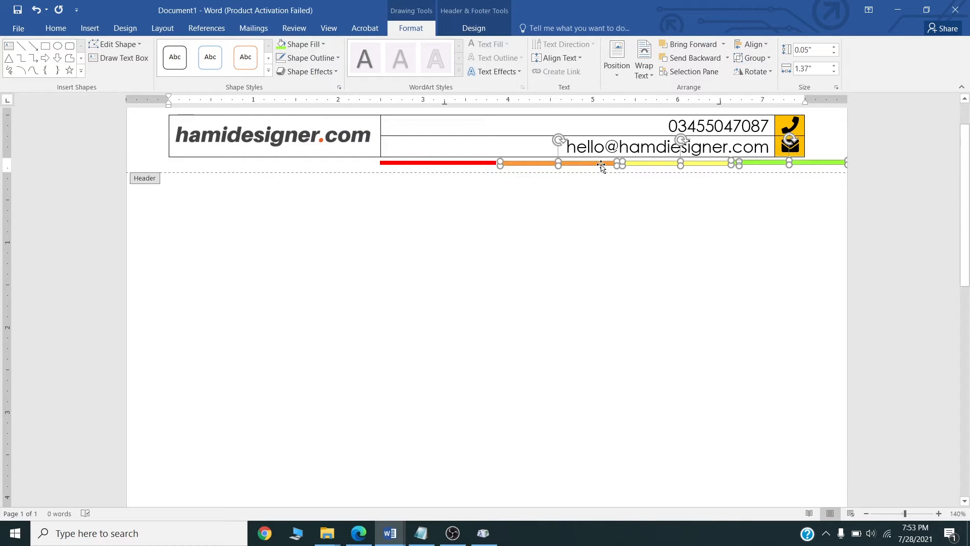
pyautogui.keyDown('shift'); pyautogui.click(483, 164); pyautogui.keyUp('shift')
pyautogui.moveTo(483, 164); pyautogui.dragTo(437, 164)
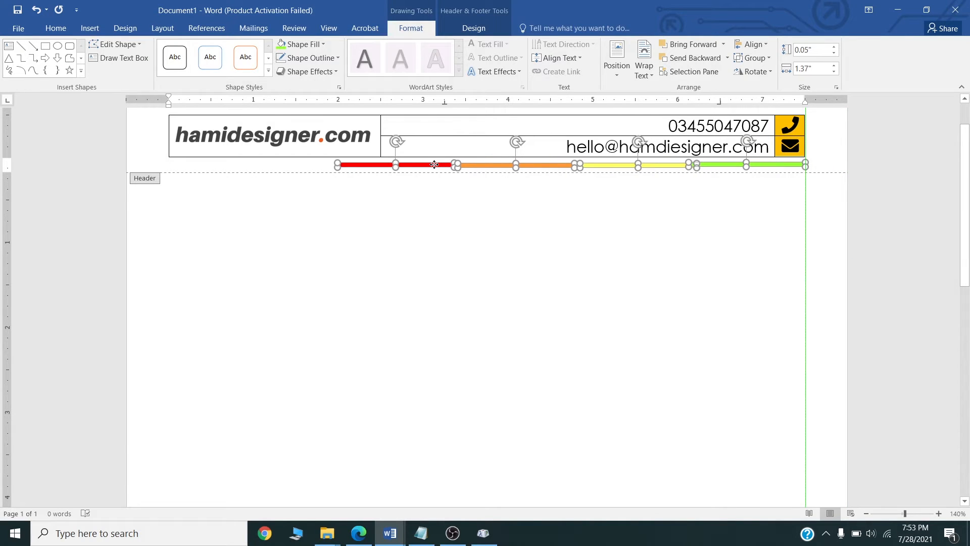
pyautogui.moveTo(434, 164); pyautogui.dragTo(435, 164)
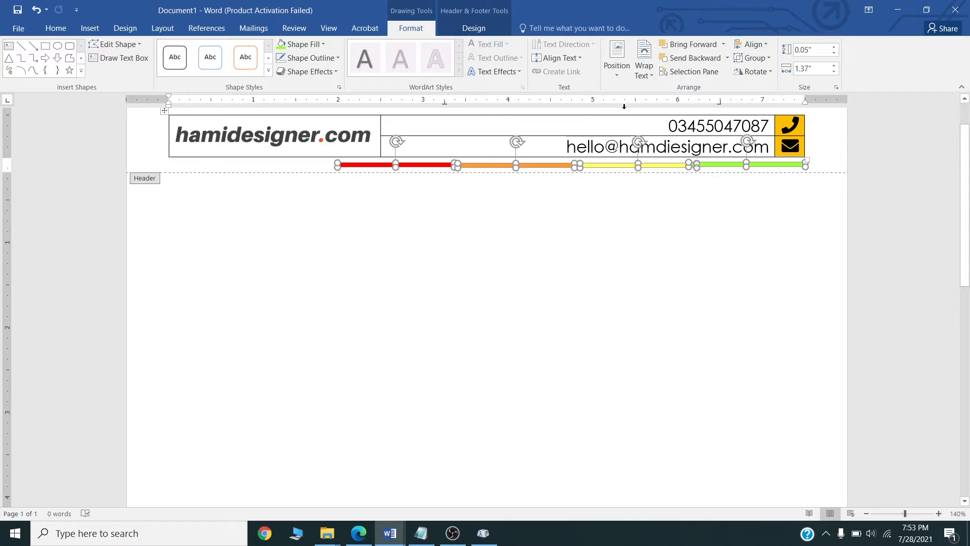
pyautogui.click(757, 46)
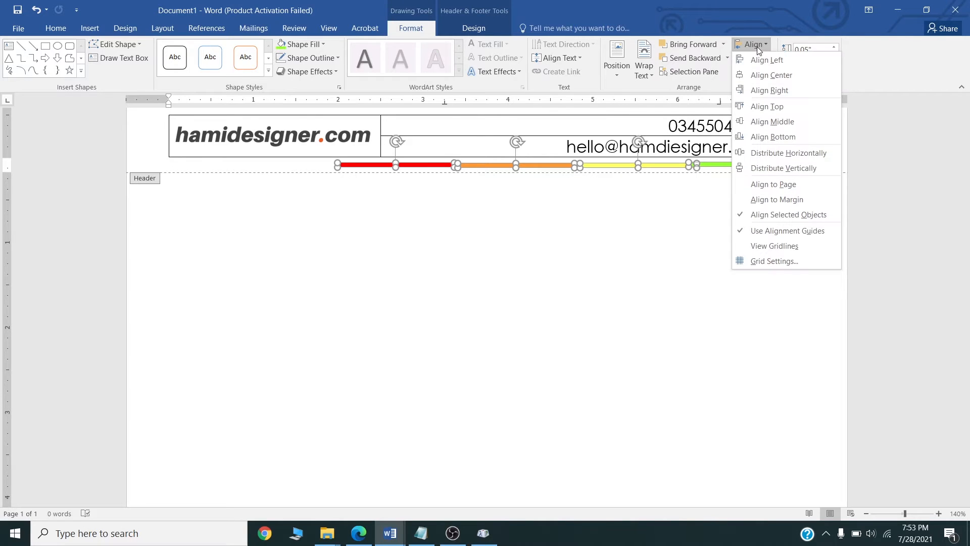
pyautogui.click(764, 122)
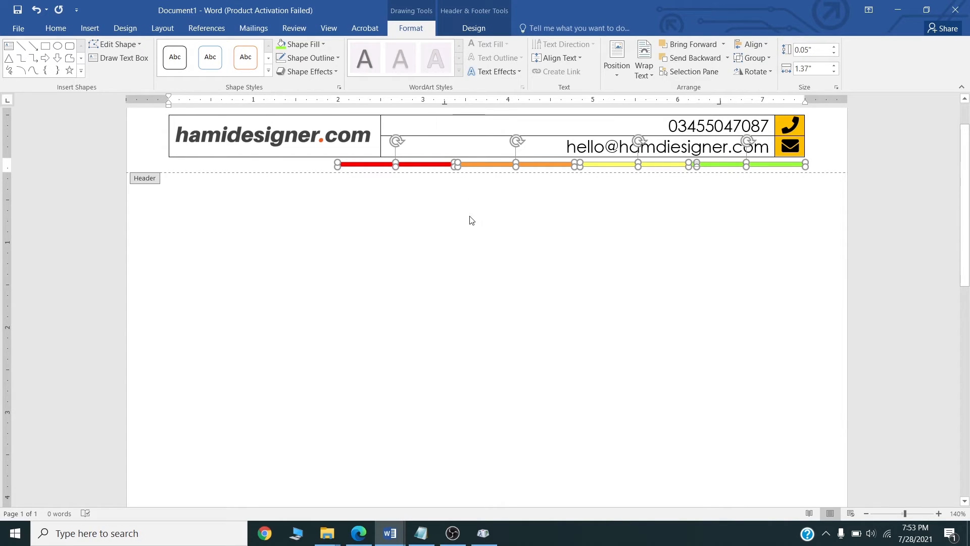
pyautogui.scroll(2, 453, 218)
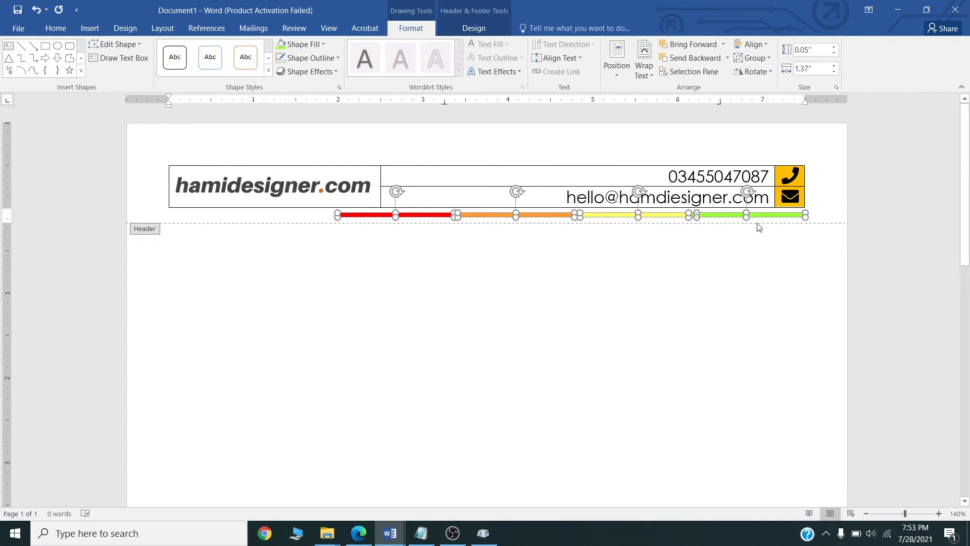
pyautogui.click(792, 151)
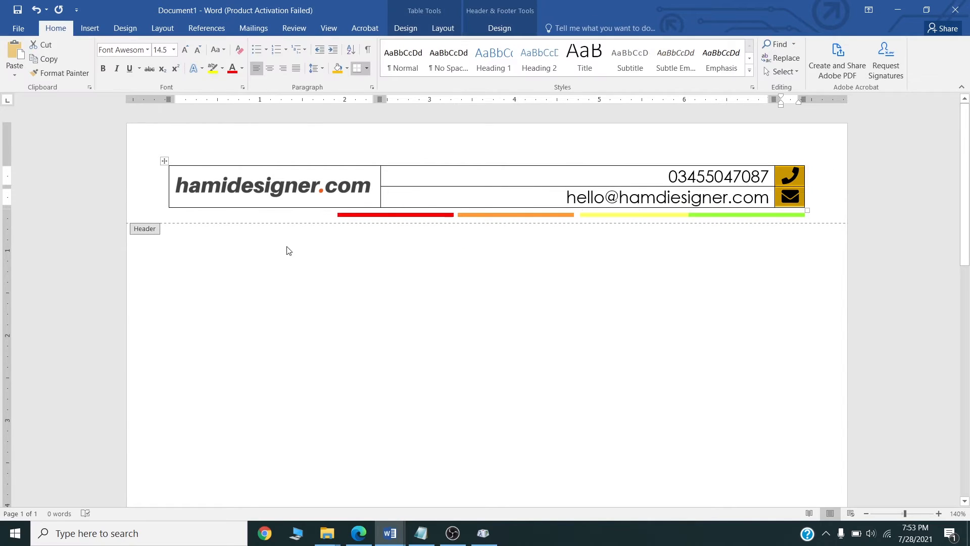
# Set the header table's borders to None in Table Properties > Borders and Shading.
pyautogui.click(165, 162)
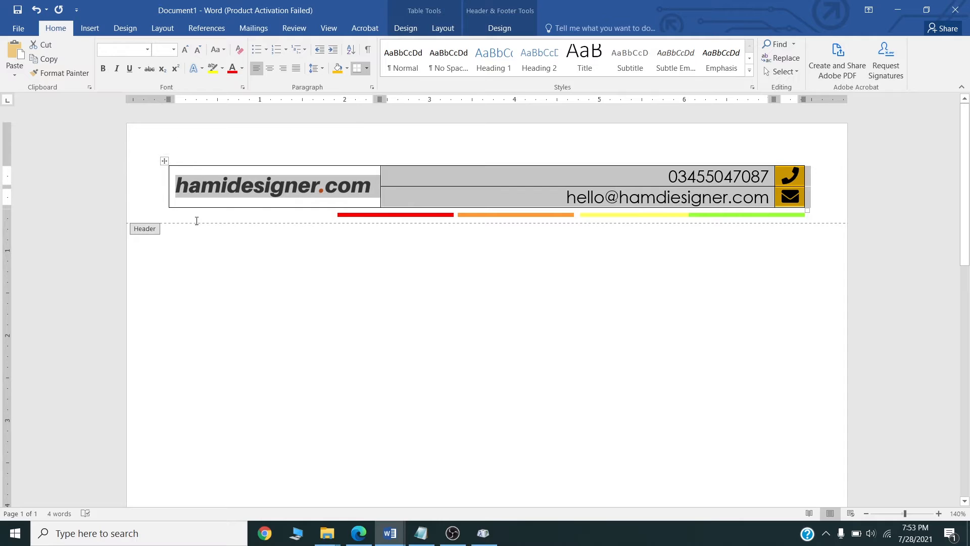
pyautogui.rightClick(164, 160)
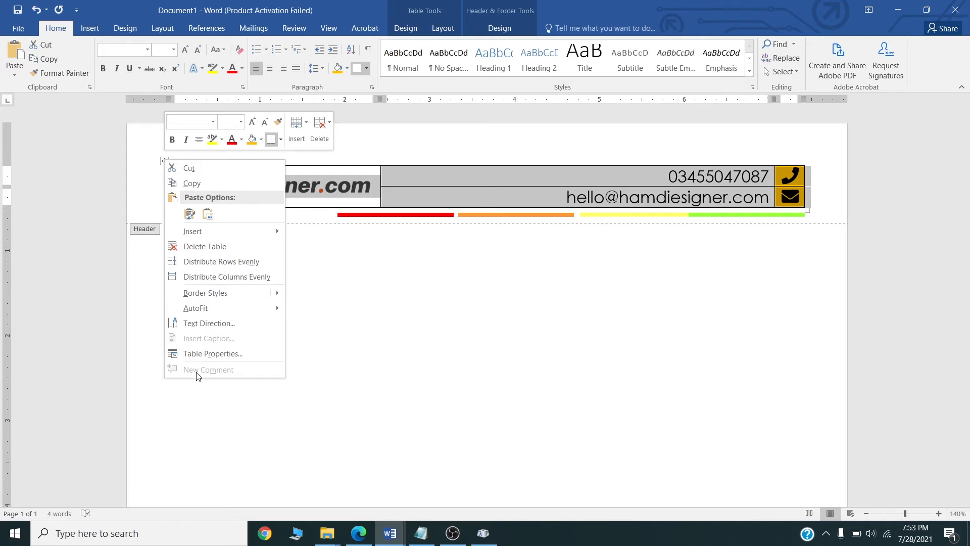
pyautogui.click(205, 353)
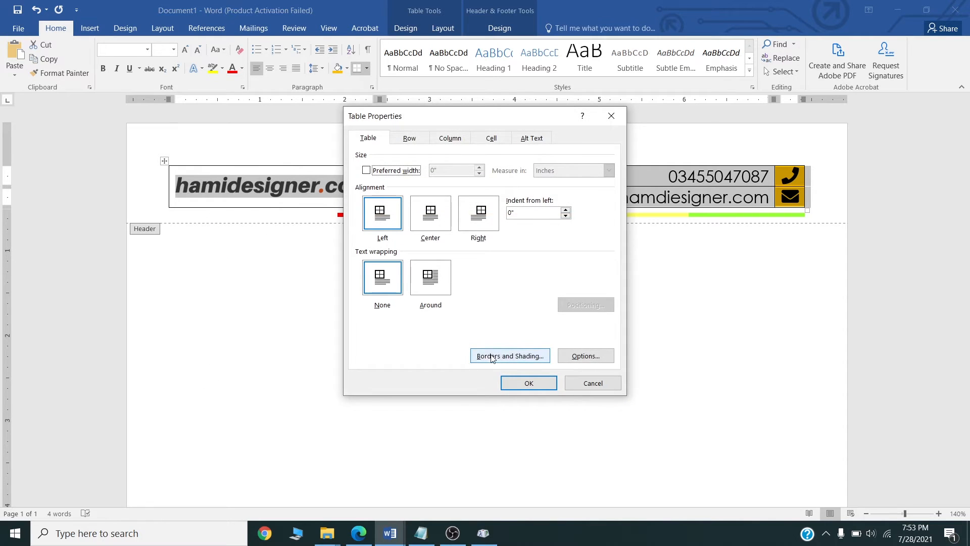
pyautogui.click(492, 357)
pyautogui.click(328, 194)
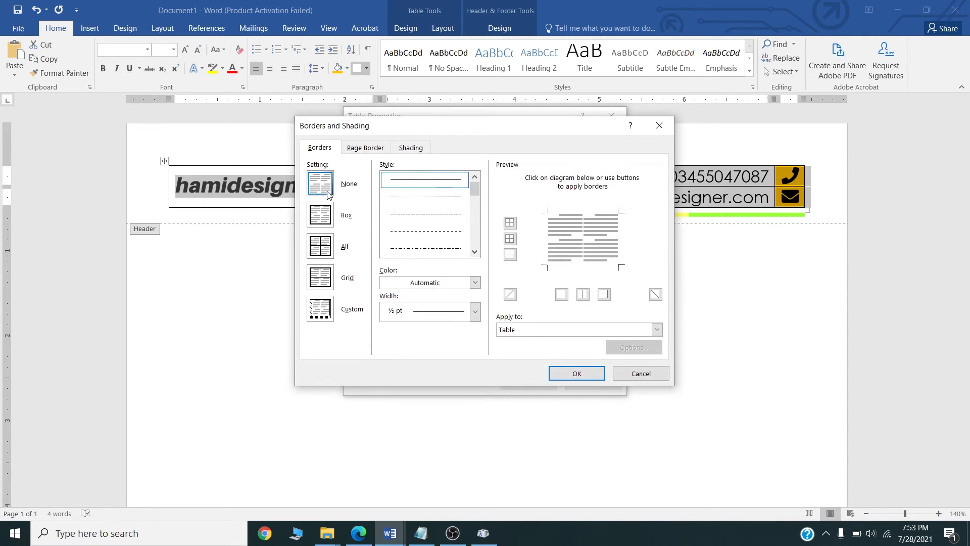
pyautogui.click(569, 373)
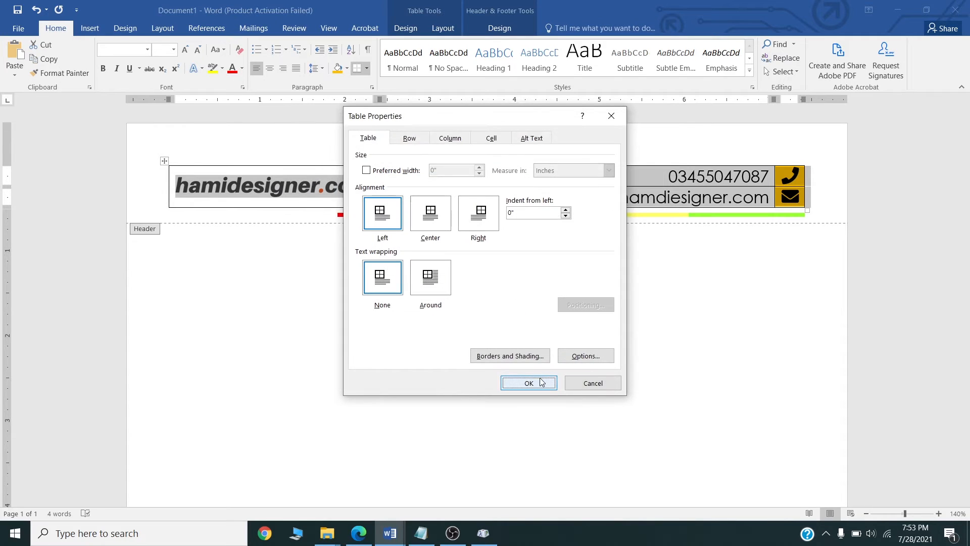
pyautogui.click(529, 383)
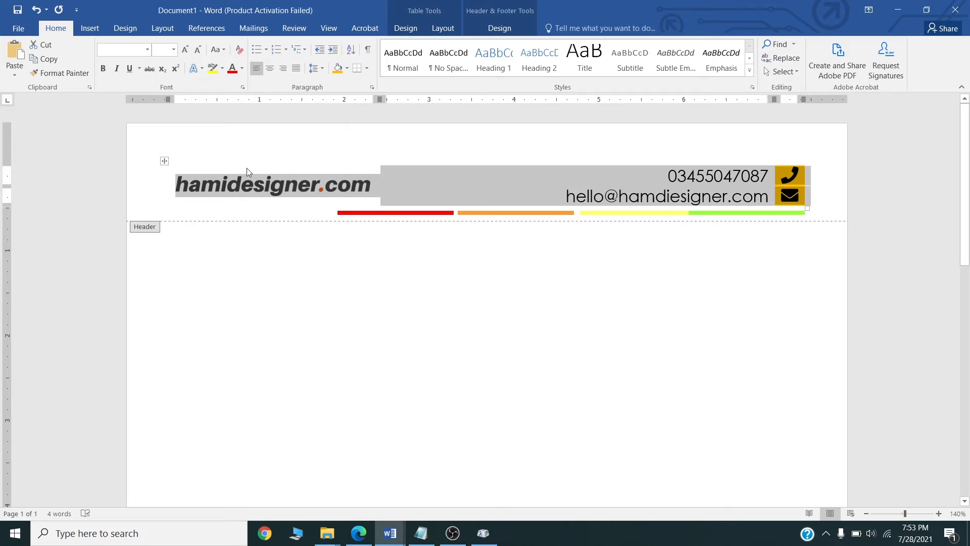
pyautogui.moveTo(905, 513); pyautogui.dragTo(894, 515)
# Insert a 3x4 table into the footer.
pyautogui.scroll(-3, 574, 298)
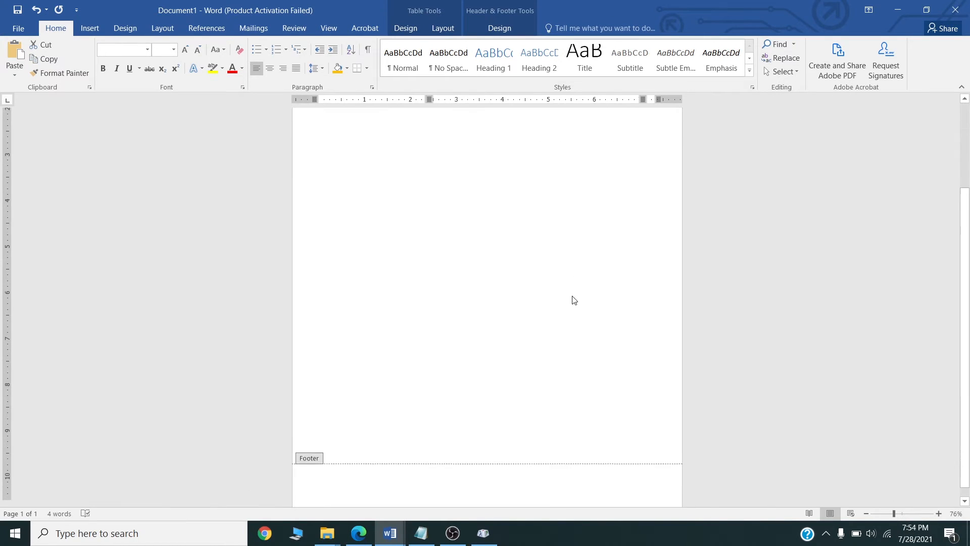
pyautogui.click(396, 480)
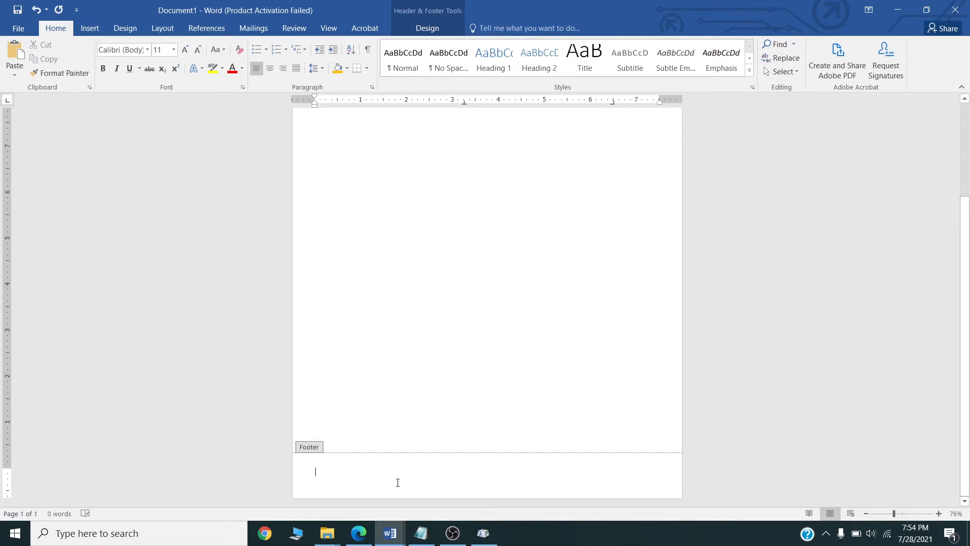
pyautogui.scroll(1, 459, 289)
pyautogui.scroll(2, 460, 288)
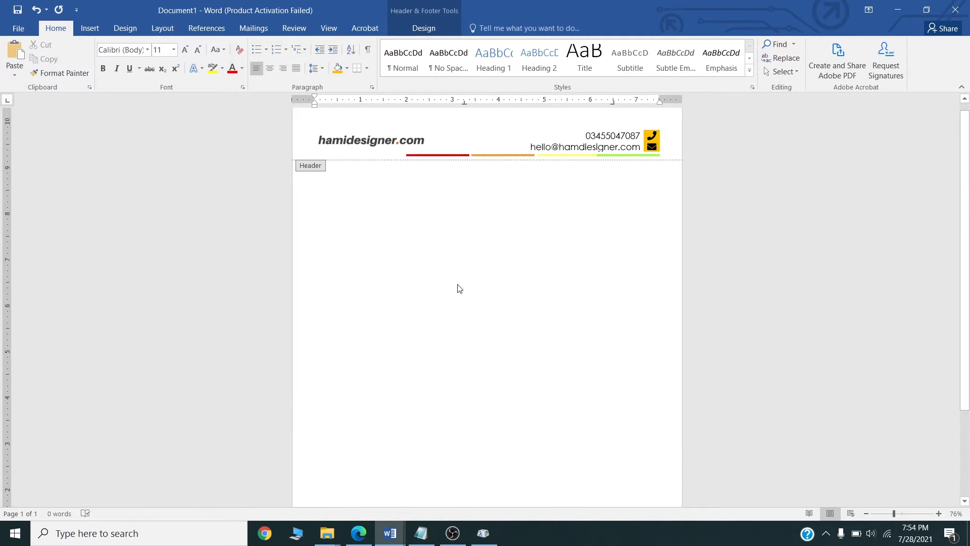
pyautogui.scroll(-3, 460, 289)
pyautogui.scroll(3, 457, 288)
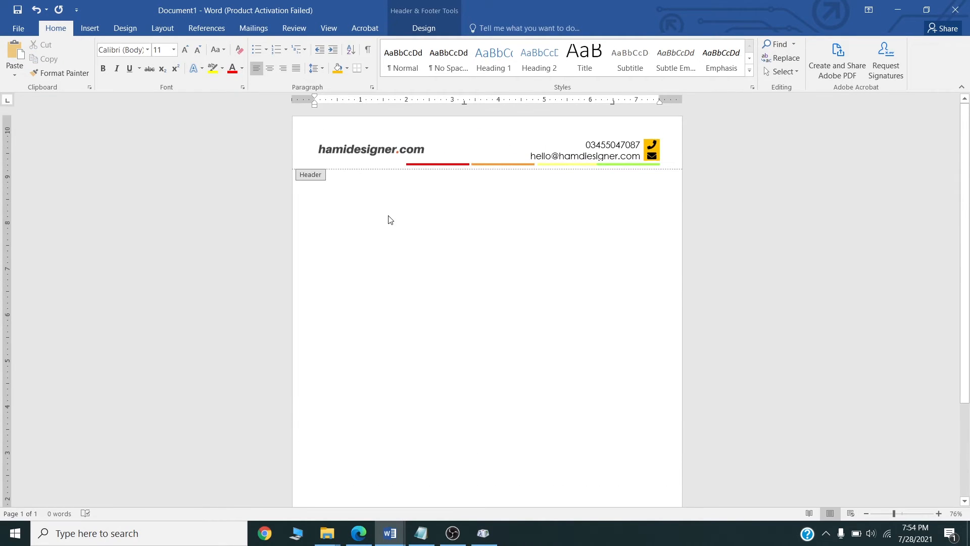
pyautogui.scroll(-3, 367, 223)
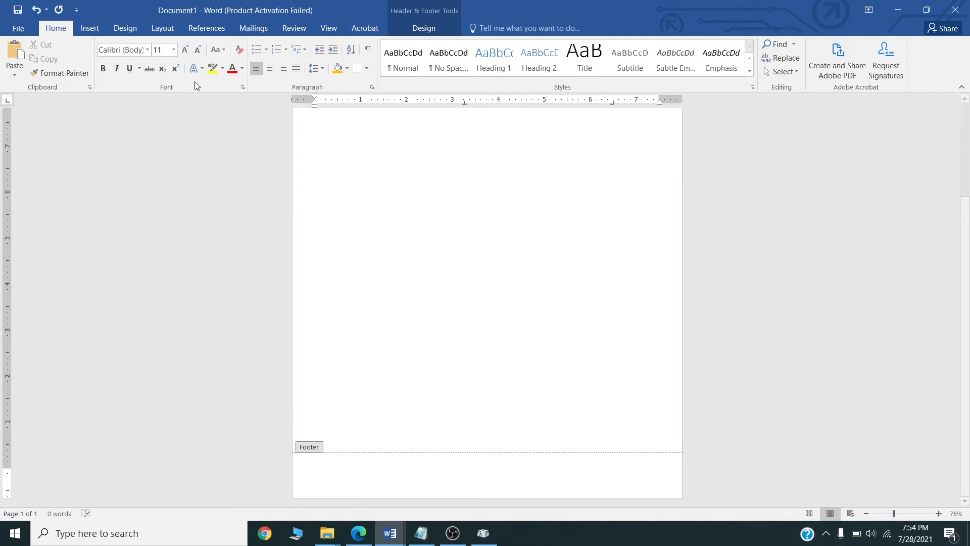
pyautogui.click(98, 32)
pyautogui.click(95, 59)
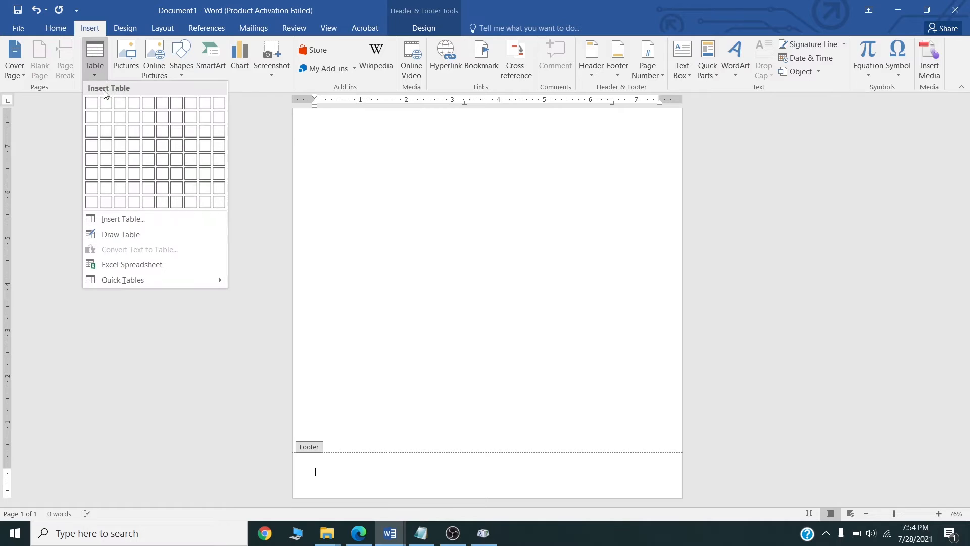
pyautogui.click(122, 147)
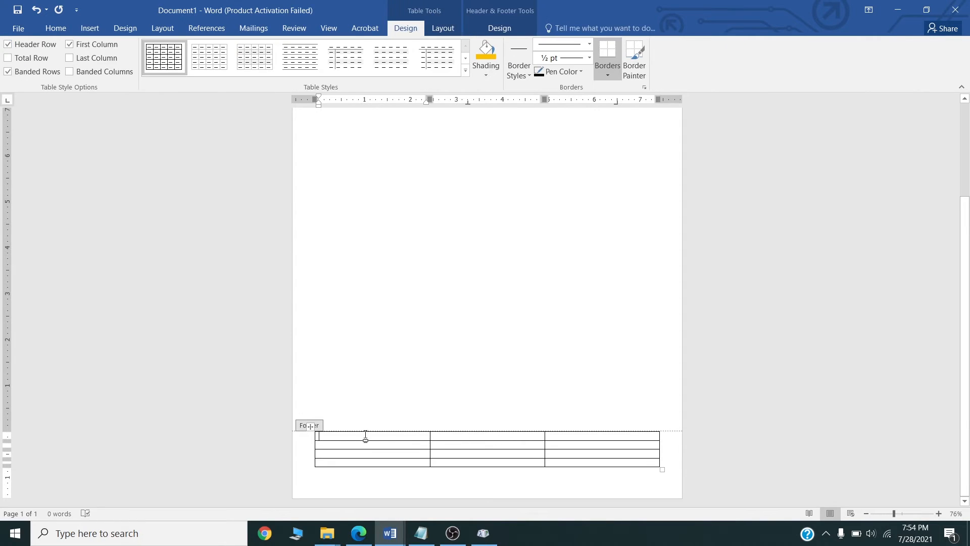
# Select all cells of the footer table to change their font.
pyautogui.moveTo(365, 436); pyautogui.dragTo(598, 470)
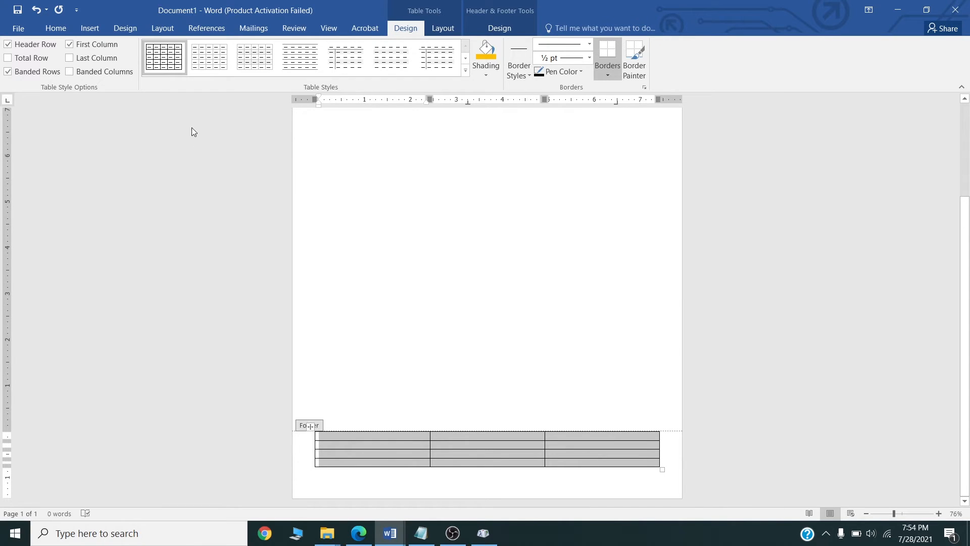
pyautogui.click(86, 29)
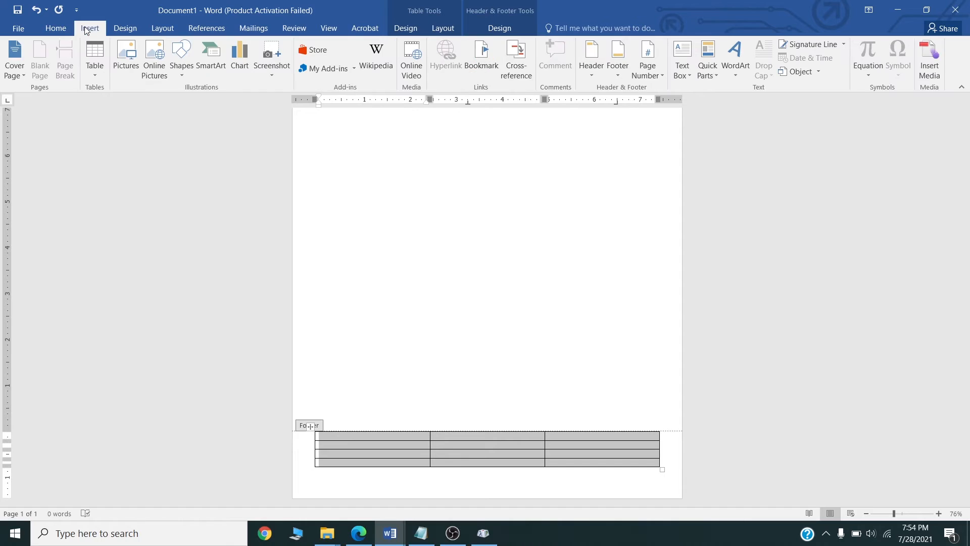
pyautogui.click(63, 30)
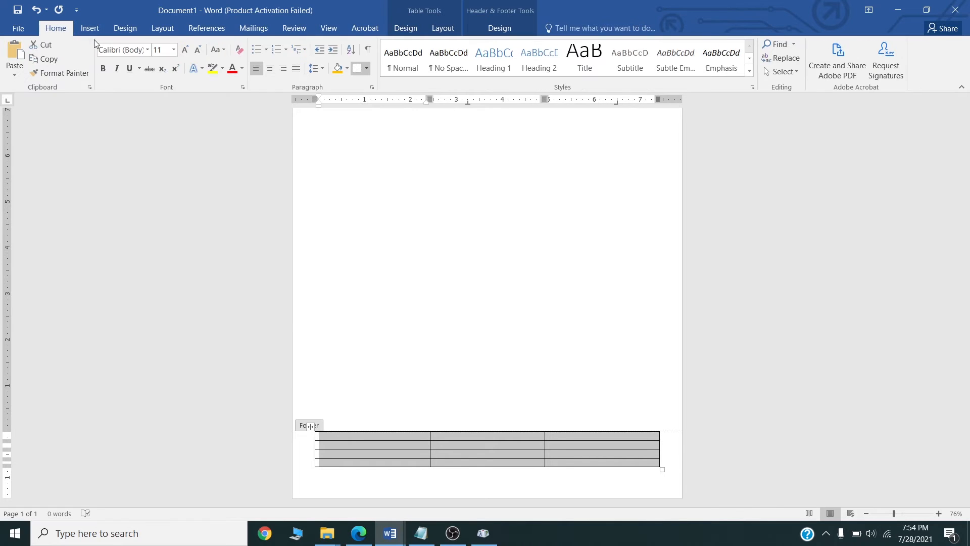
pyautogui.click(119, 51)
# Set the footer table's font to Century Gothic at size 12.
pyautogui.write('Cer')
pyautogui.write('ntury Gothi')
pyautogui.press('Return')
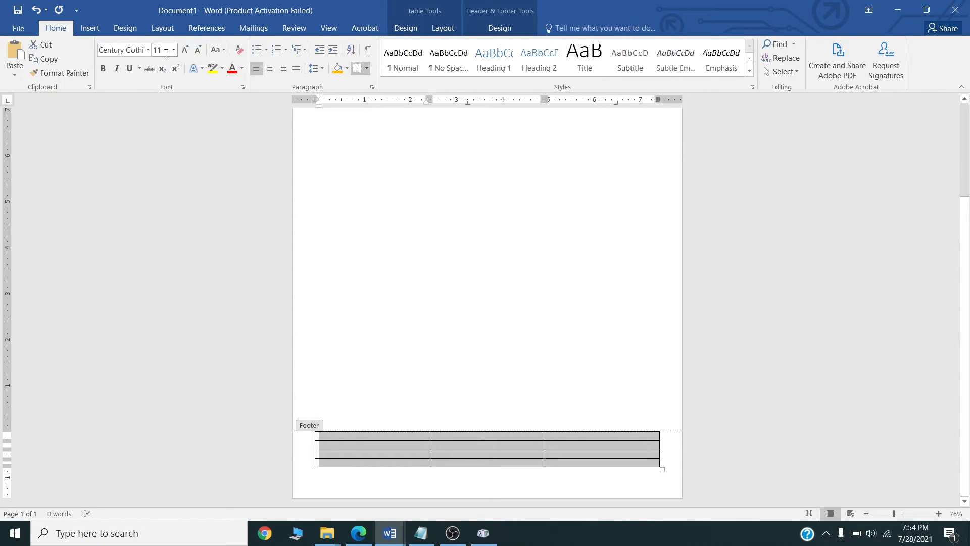
pyautogui.click(162, 50)
pyautogui.write('12')
pyautogui.press('Return')
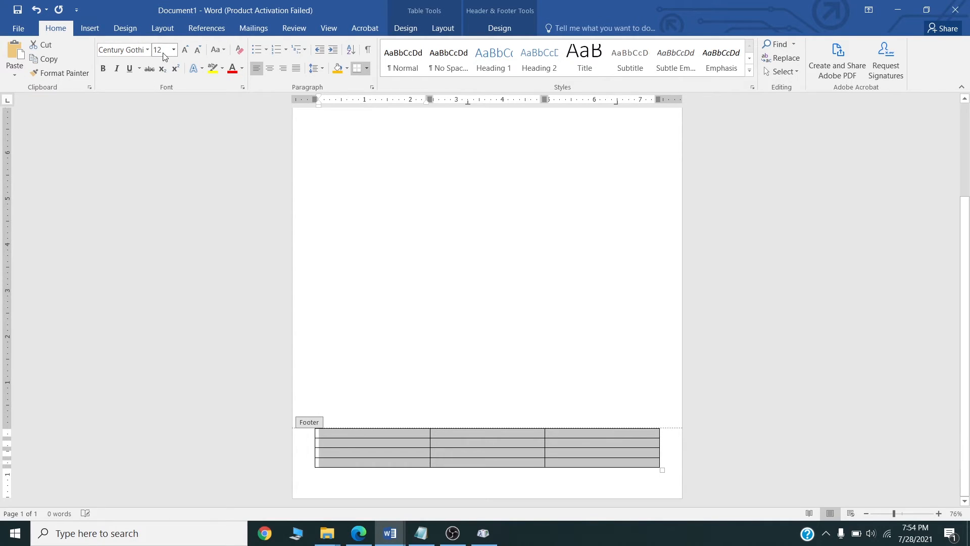
# Type 'Regards' in the first cell and the signer's name in the cell below.
pyautogui.click(383, 435)
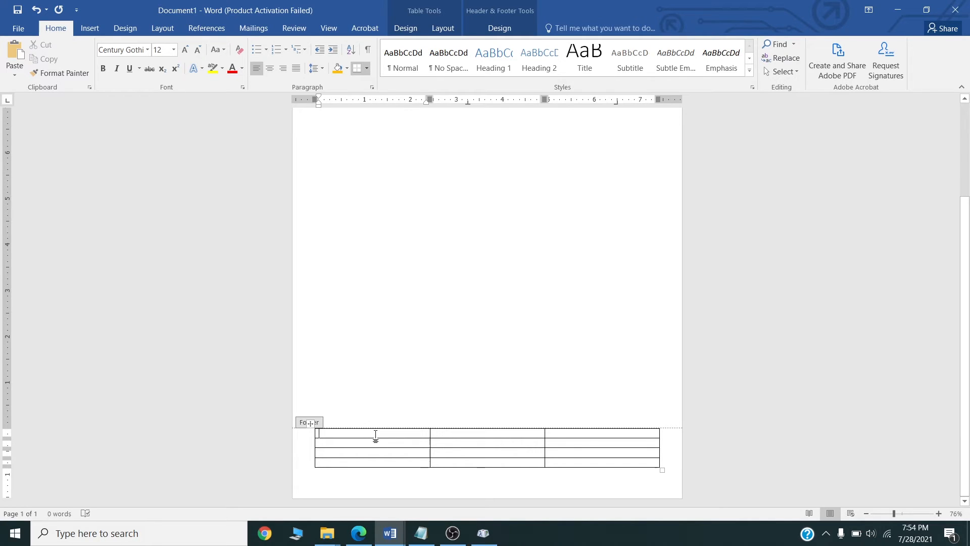
pyautogui.write('Regards,')
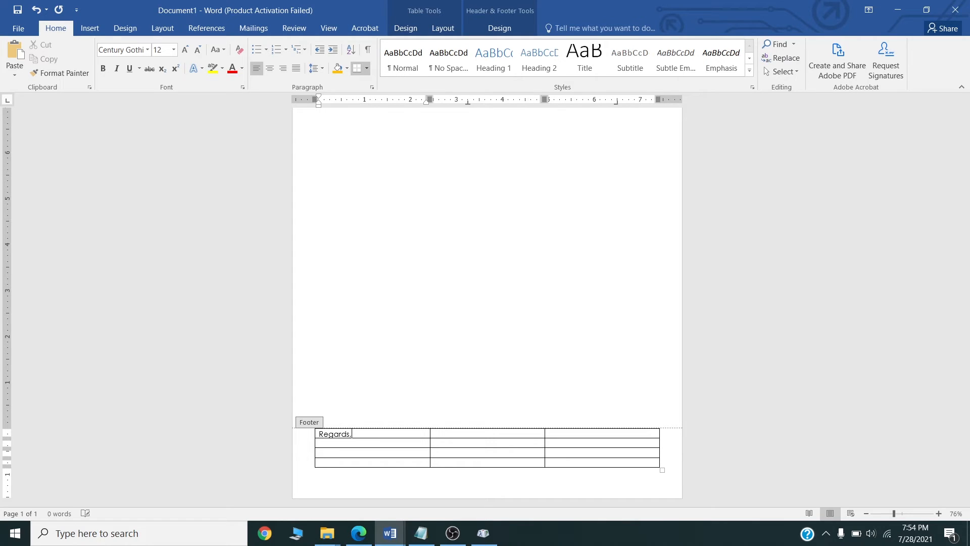
pyautogui.click(343, 442)
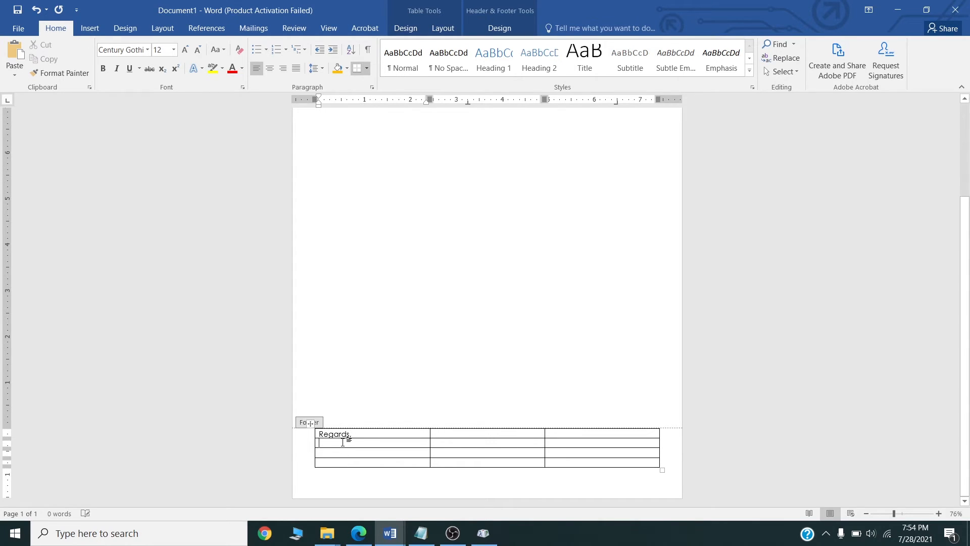
pyautogui.write('Hamidesigne')
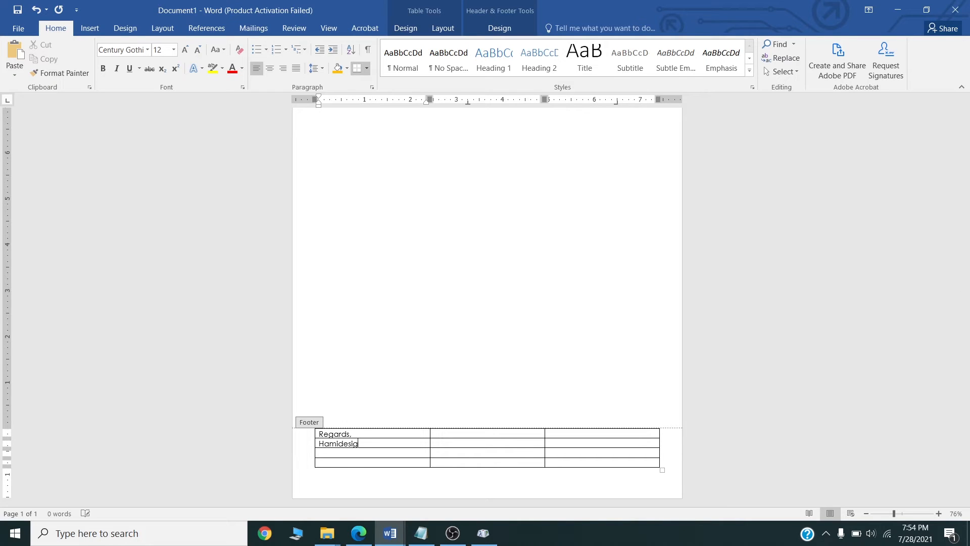
pyautogui.write('r')
pyautogui.click(368, 453)
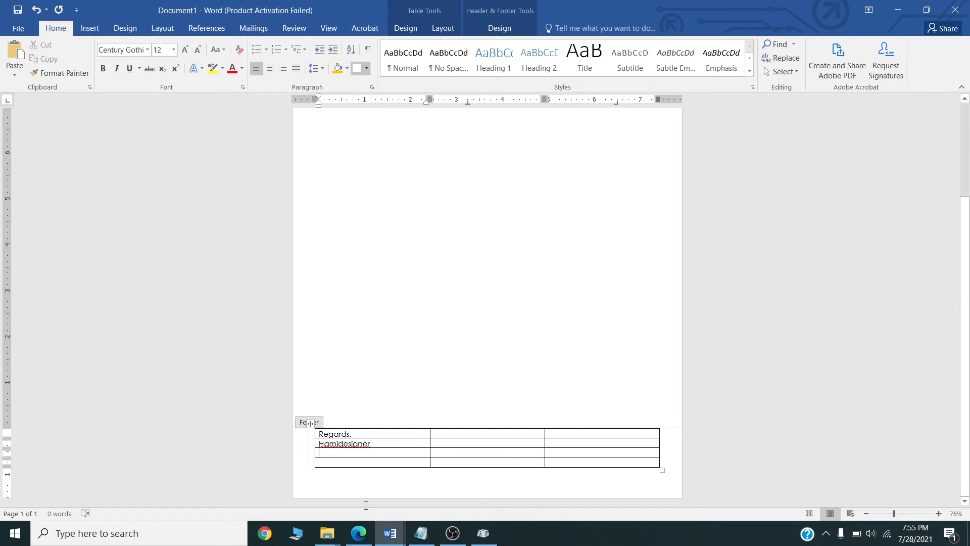
pyautogui.click(90, 28)
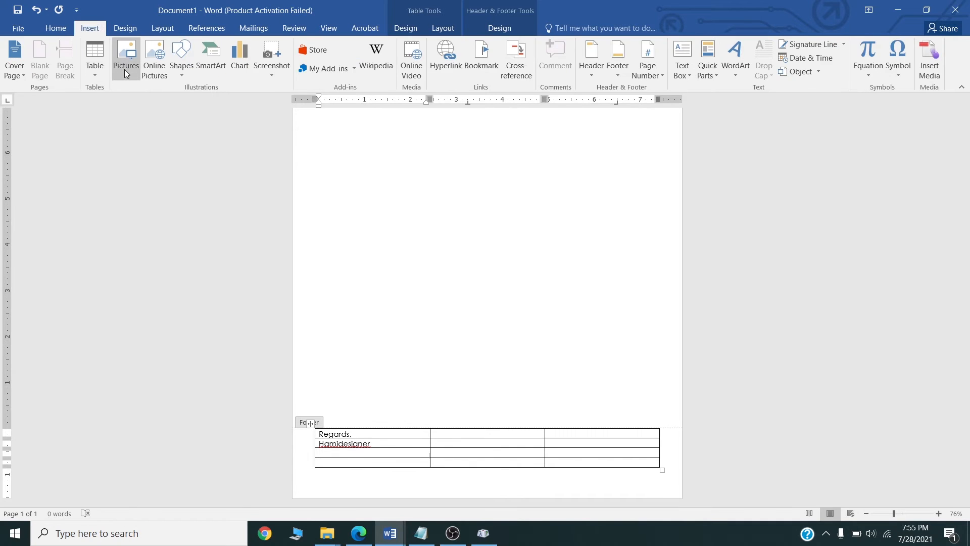
# Insert the Signature picture into the footer cell and shrink it to about 0.4 by 0.92 inches.
pyautogui.click(126, 71)
pyautogui.click(215, 122)
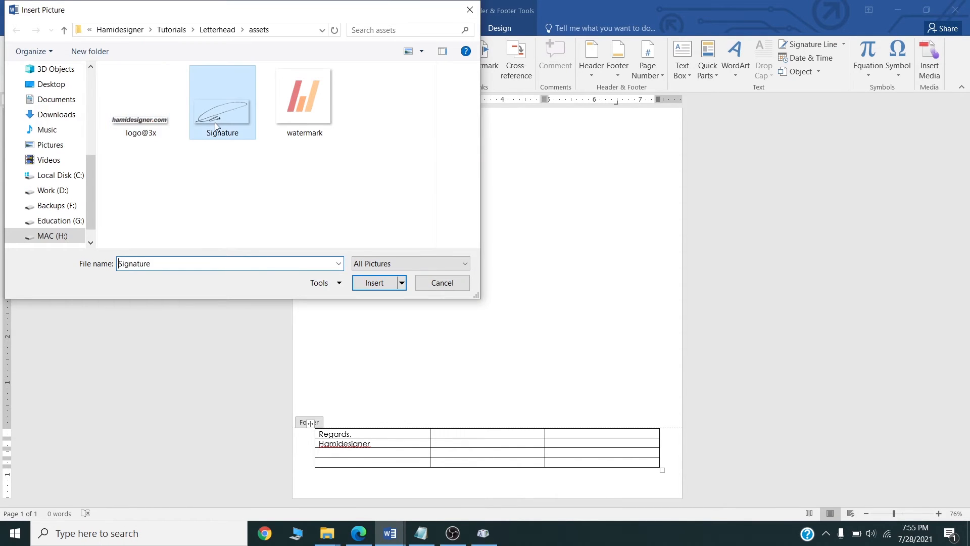
pyautogui.doubleClick(214, 123)
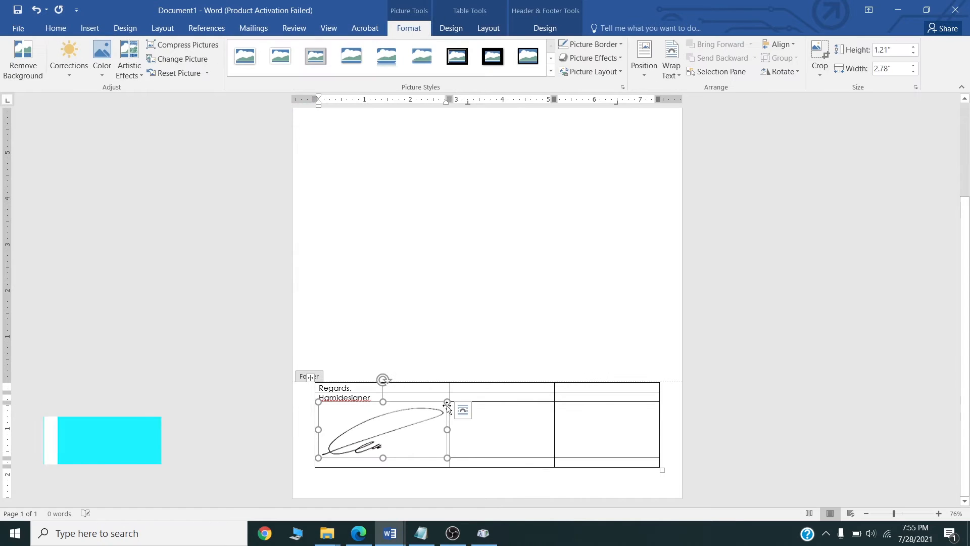
pyautogui.moveTo(447, 402)
pyautogui.mouseDown()
pyautogui.moveTo(354, 427)
pyautogui.moveTo(361, 439)
pyautogui.mouseUp()
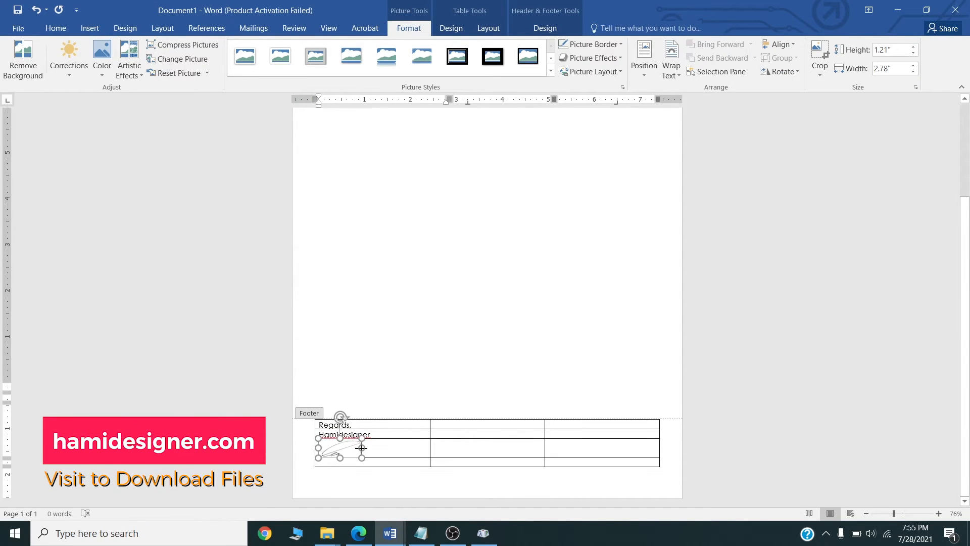
pyautogui.moveTo(362, 447); pyautogui.dragTo(362, 447)
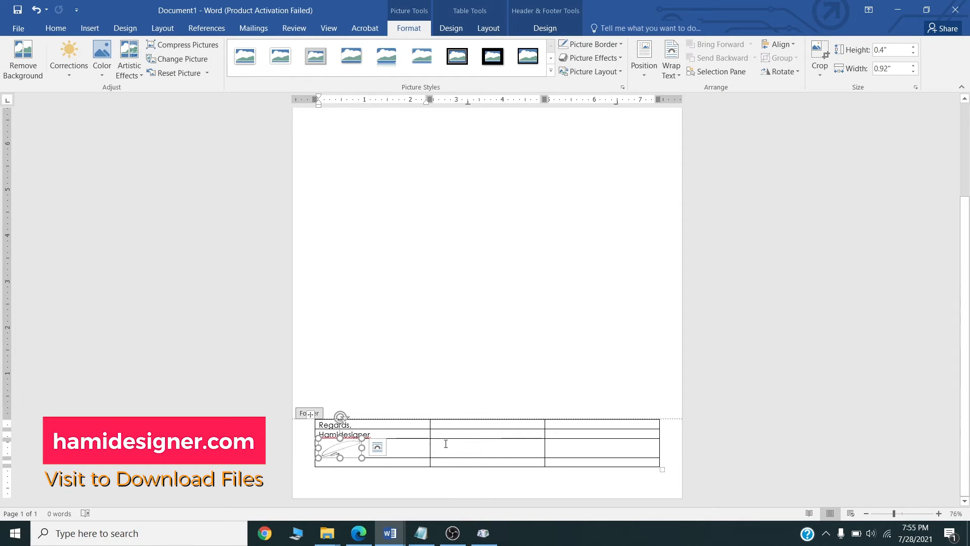
# Type 'Web Graphic Designer' in the cell below the signature.
pyautogui.click(378, 463)
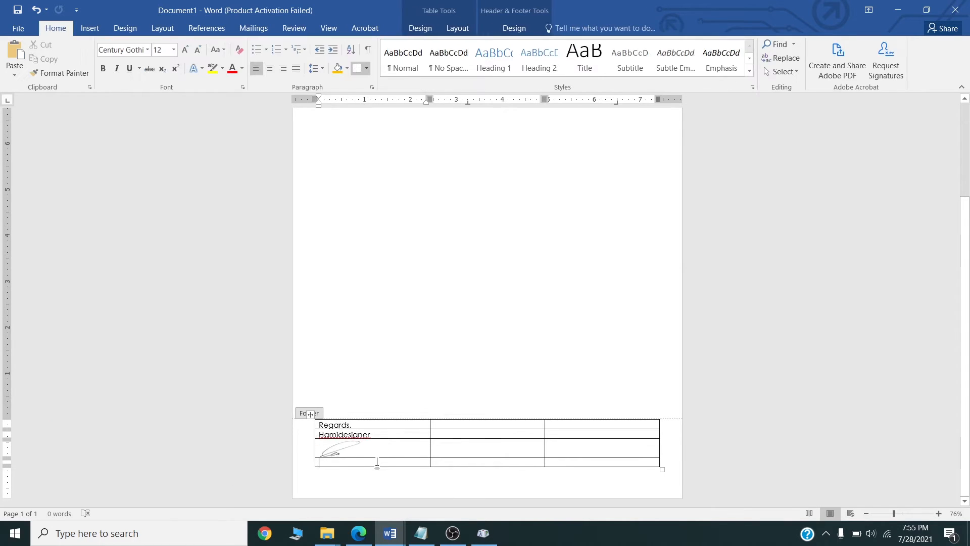
pyautogui.write('Web')
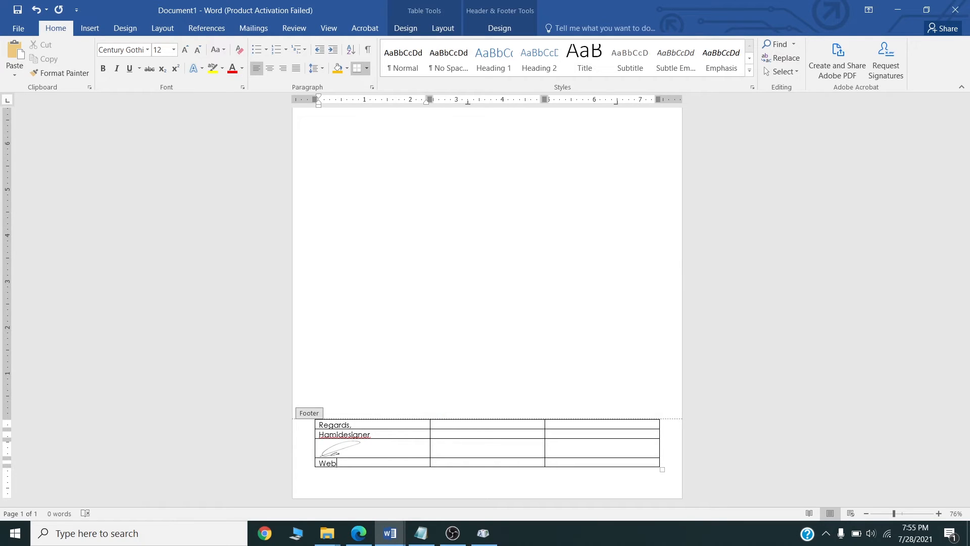
pyautogui.write(' U')
pyautogui.press('BackSpace')
pyautogui.press('BackSpace')
pyautogui.write('Graphic Designer')
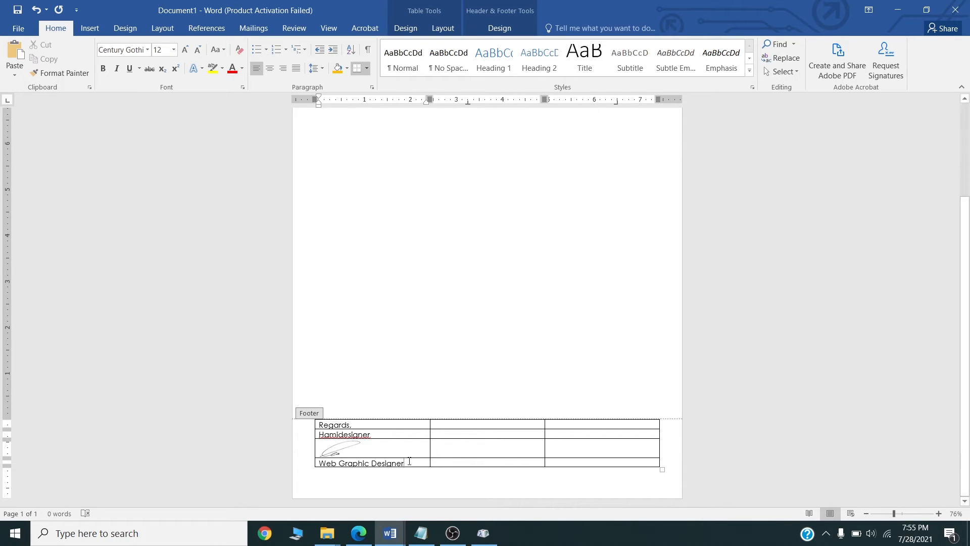
# Type a bold 'Contact' heading in the middle cell of the second row.
pyautogui.click(447, 425)
pyautogui.write('COnt')
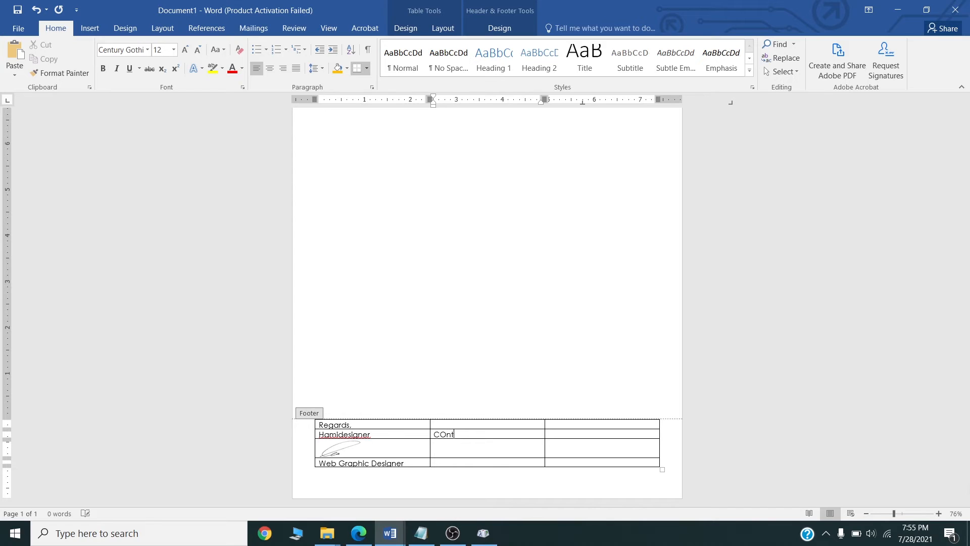
pyautogui.press('BackSpace')
pyautogui.press('BackSpace')
pyautogui.press('BackSpace')
pyautogui.write('ontact')
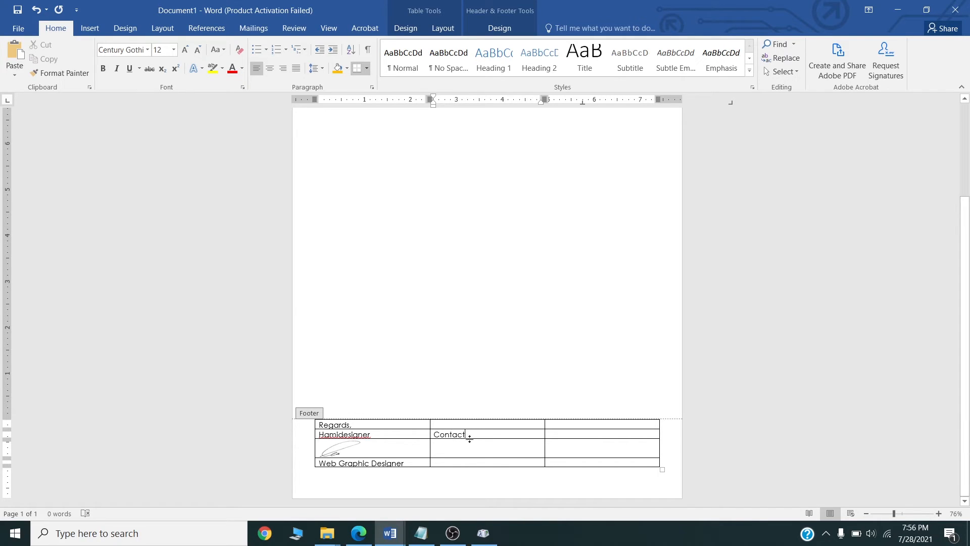
pyautogui.moveTo(466, 436); pyautogui.dragTo(432, 436)
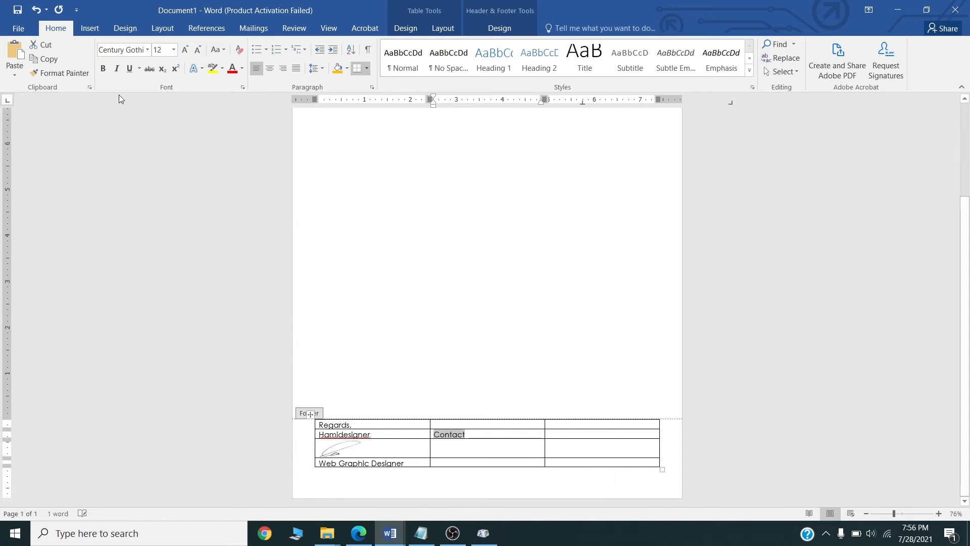
pyautogui.click(110, 74)
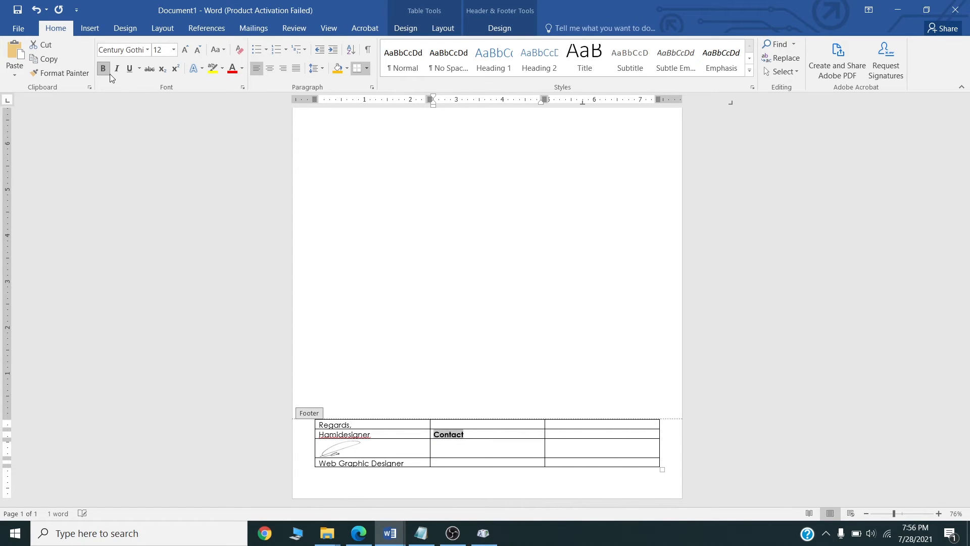
# Type a bold 'Social Media Link' heading in the right cell of the second row.
pyautogui.click(561, 434)
pyautogui.write('S')
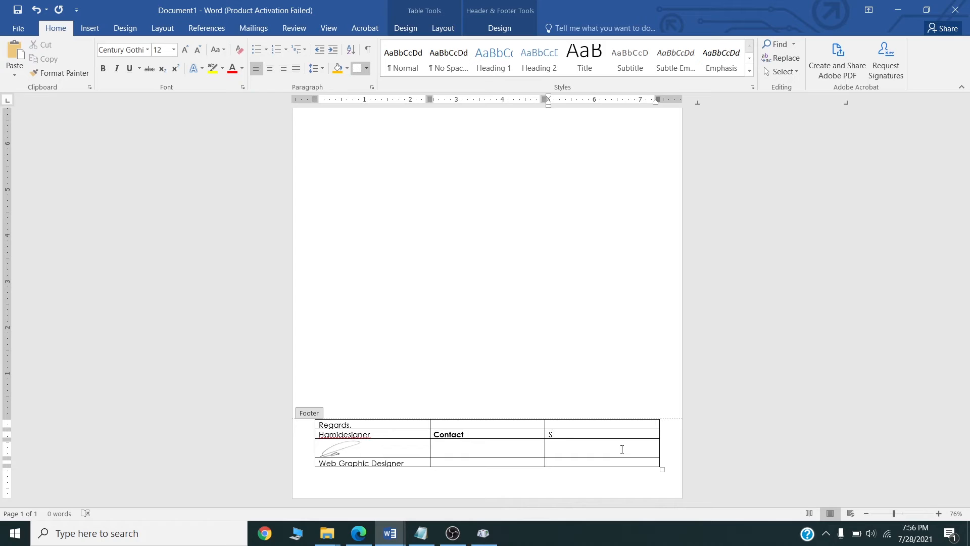
pyautogui.write('o')
pyautogui.write('cila M')
pyautogui.press('BackSpace')
pyautogui.press('BackSpace')
pyautogui.write('ial Mid')
pyautogui.press('BackSpace')
pyautogui.write('edia Link')
pyautogui.moveTo(621, 433); pyautogui.dragTo(549, 433)
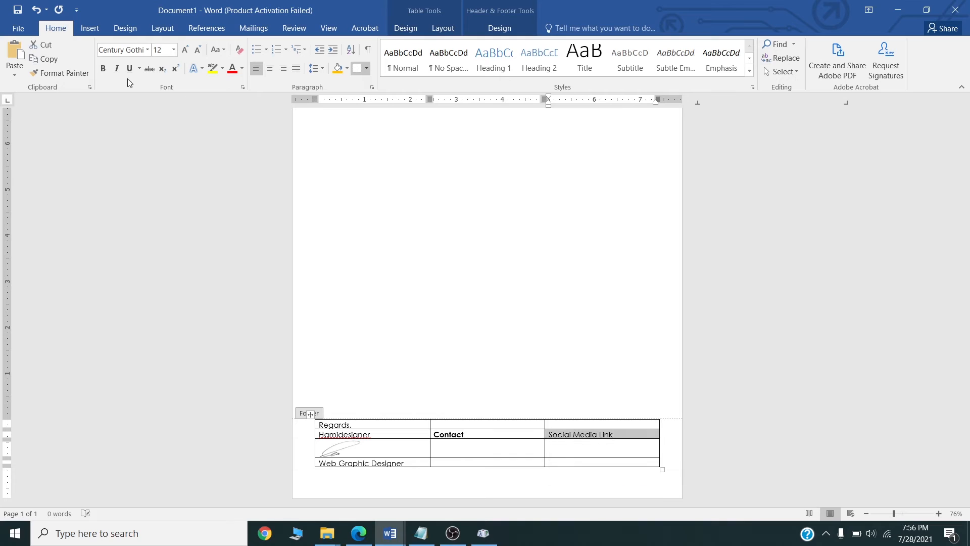
pyautogui.click(116, 69)
pyautogui.click(103, 68)
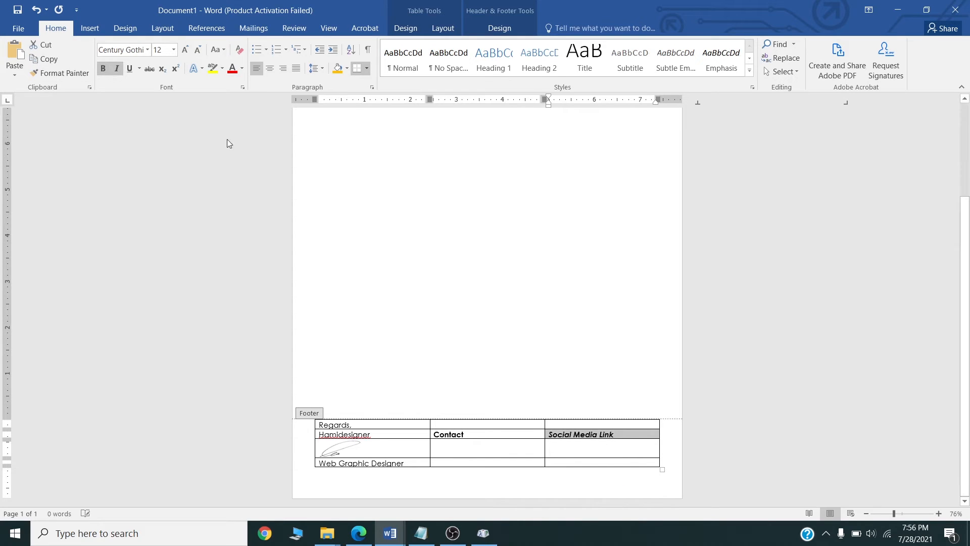
pyautogui.click(117, 68)
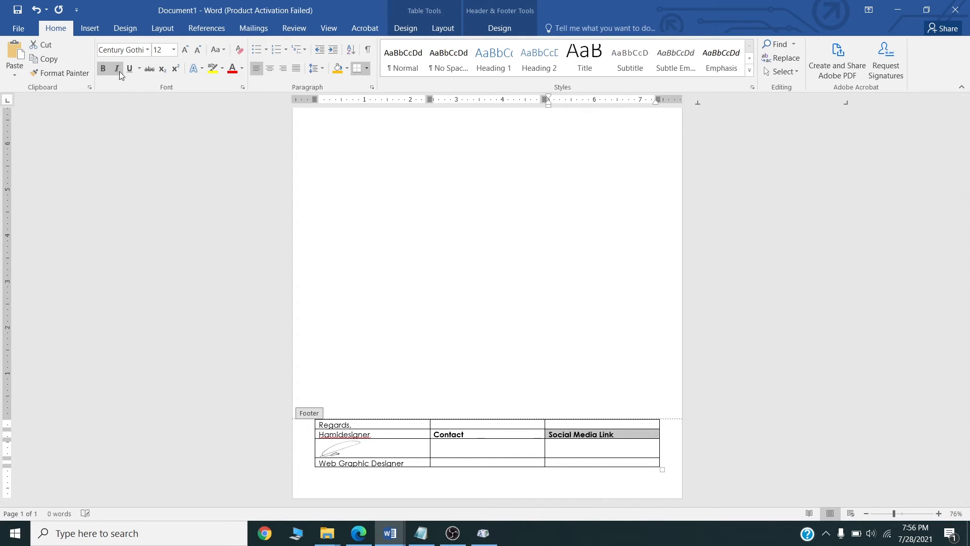
# Enter 'Some Dummy Address' and 'Address second line' on two lines under Contact.
pyautogui.click(511, 445)
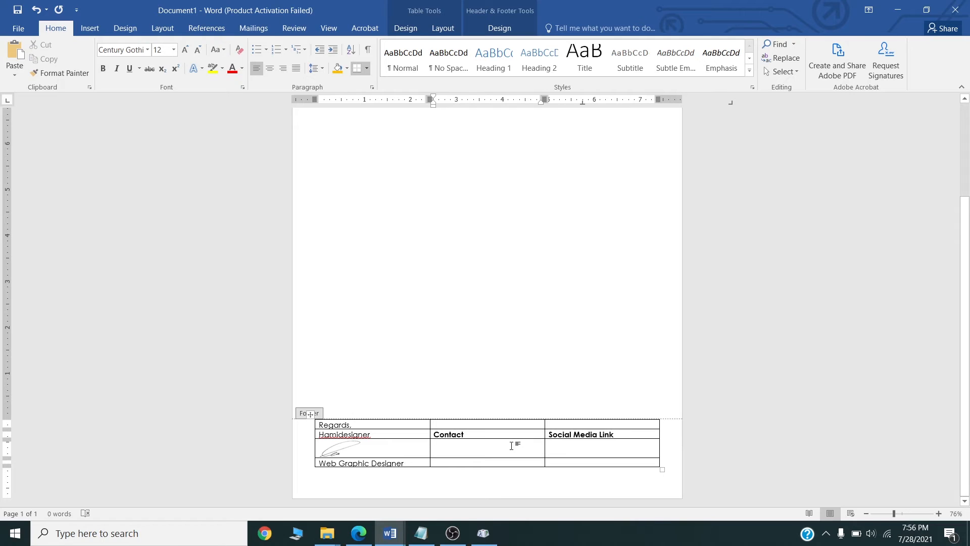
pyautogui.write('Some Dummy ')
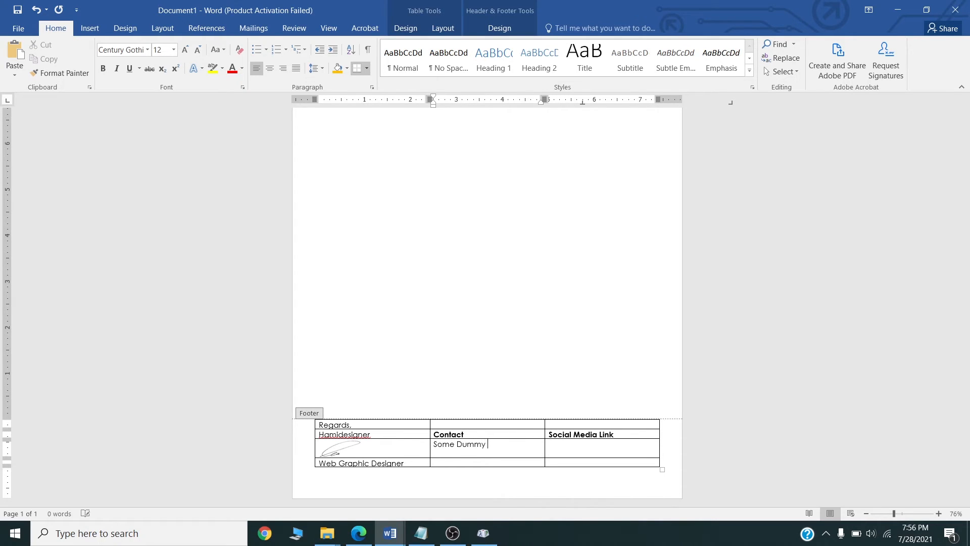
pyautogui.write('Address')
pyautogui.press('Return')
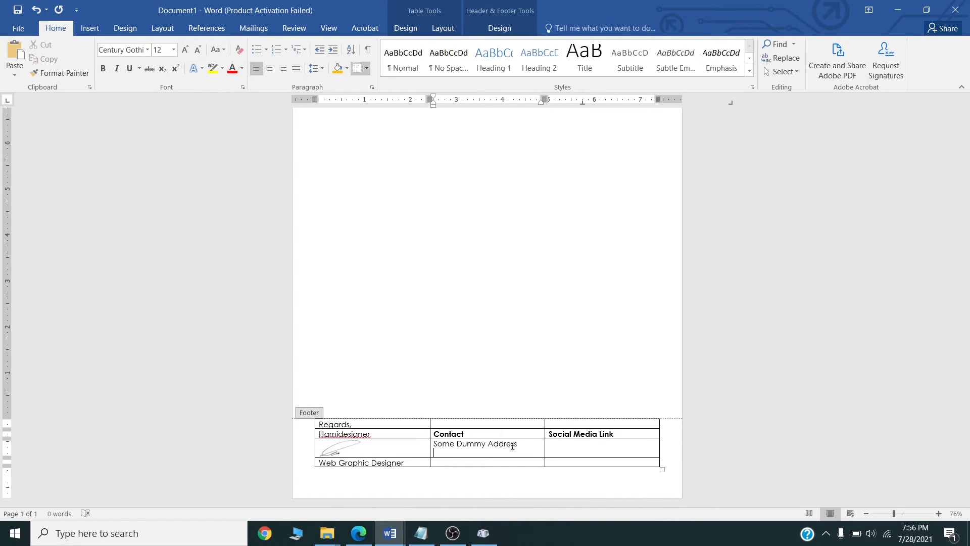
pyautogui.press('BackSpace')
pyautogui.press('Return')
pyautogui.write('address second line')
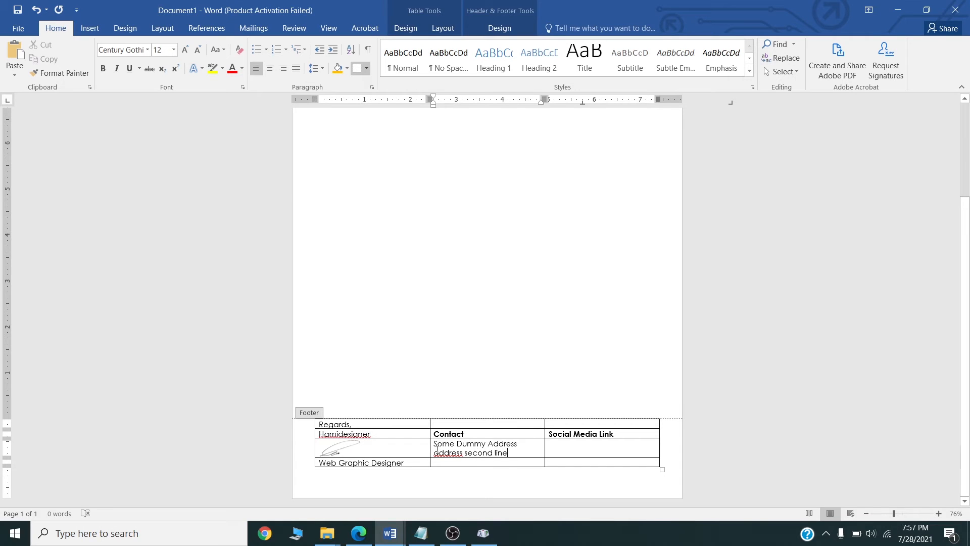
pyautogui.moveTo(440, 455); pyautogui.dragTo(434, 455)
pyautogui.write('A')
# Add the two-line YouTube channel entry under Social Media Link.
pyautogui.click(578, 449)
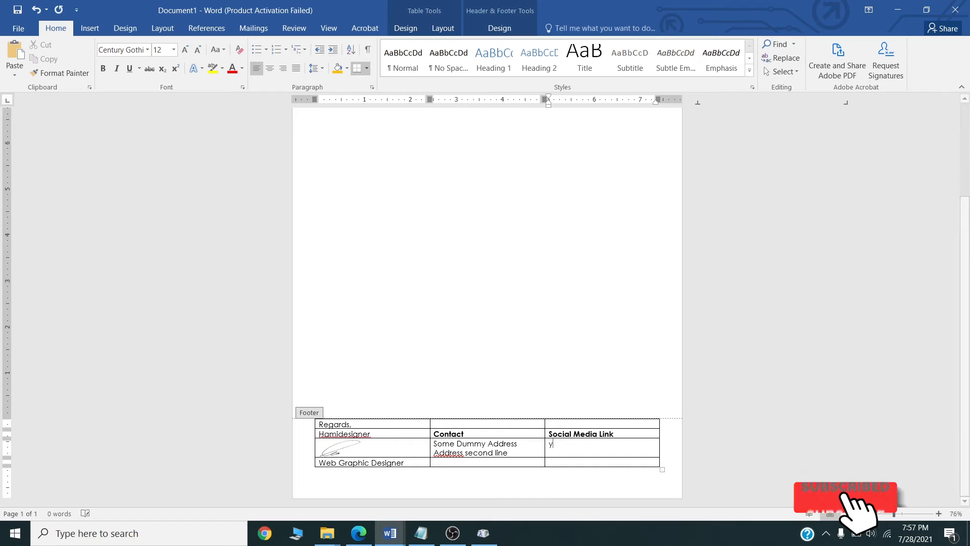
pyautogui.write('youtube')
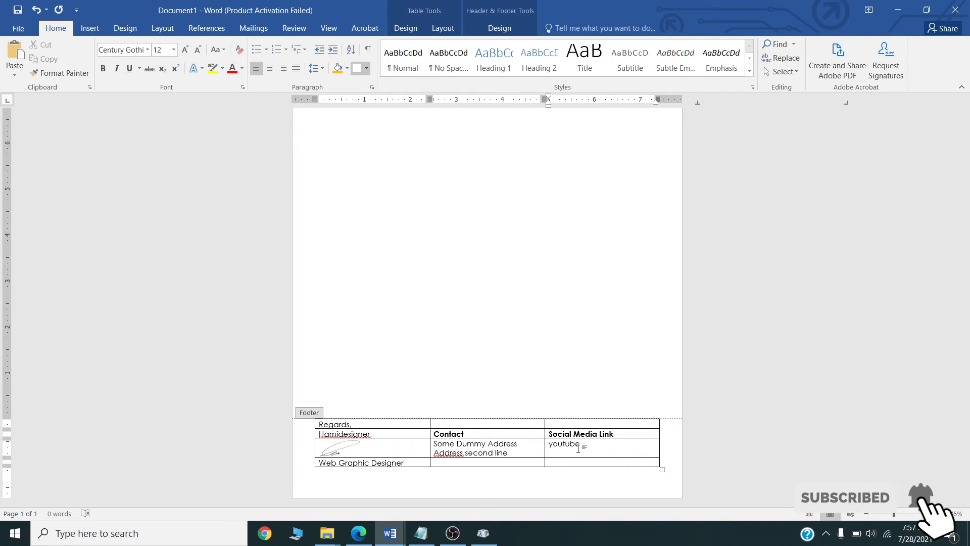
pyautogui.write('@hannel')
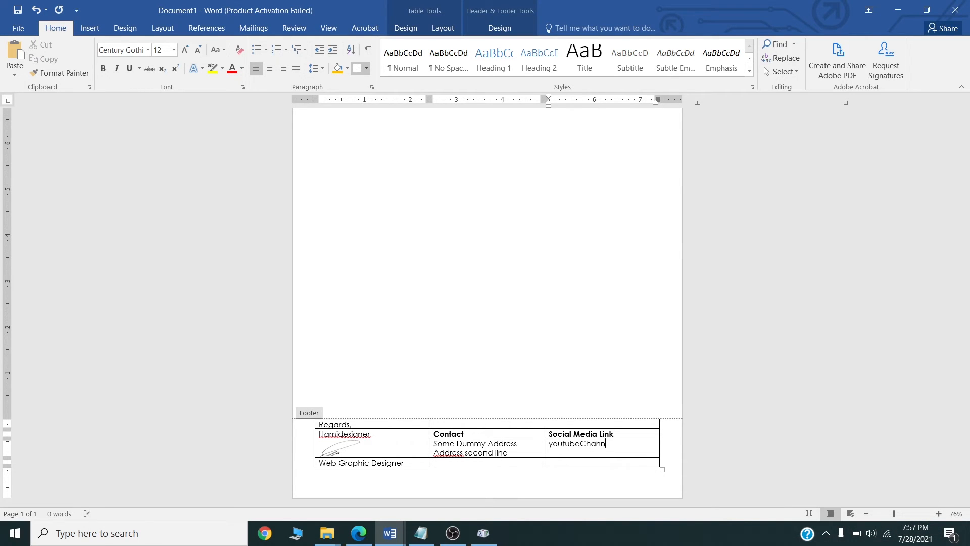
pyautogui.press('Return')
pyautogui.write('Hamideesign')
pyautogui.press('BackSpace')
pyautogui.press('BackSpace')
pyautogui.press('BackSpace')
pyautogui.press('BackSpace')
pyautogui.write('signer')
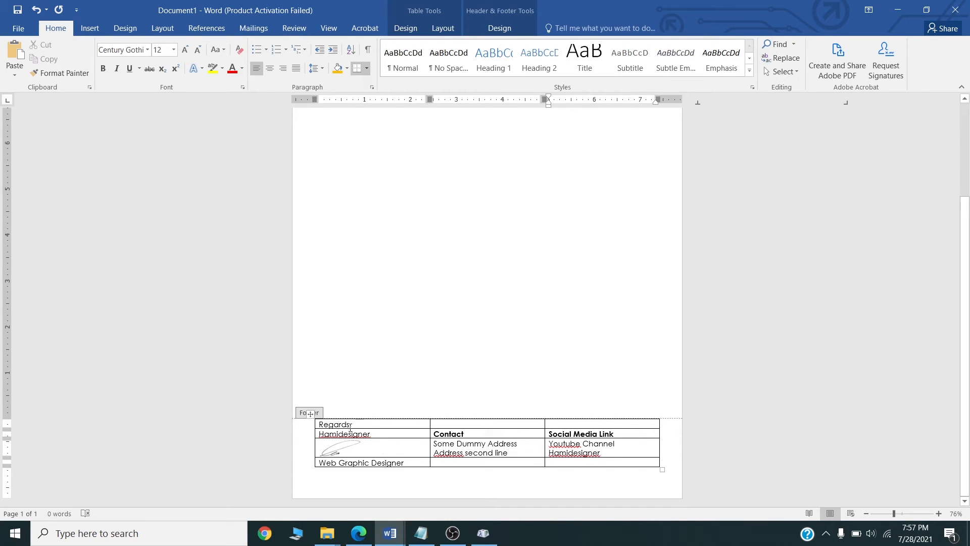
pyautogui.click(311, 414)
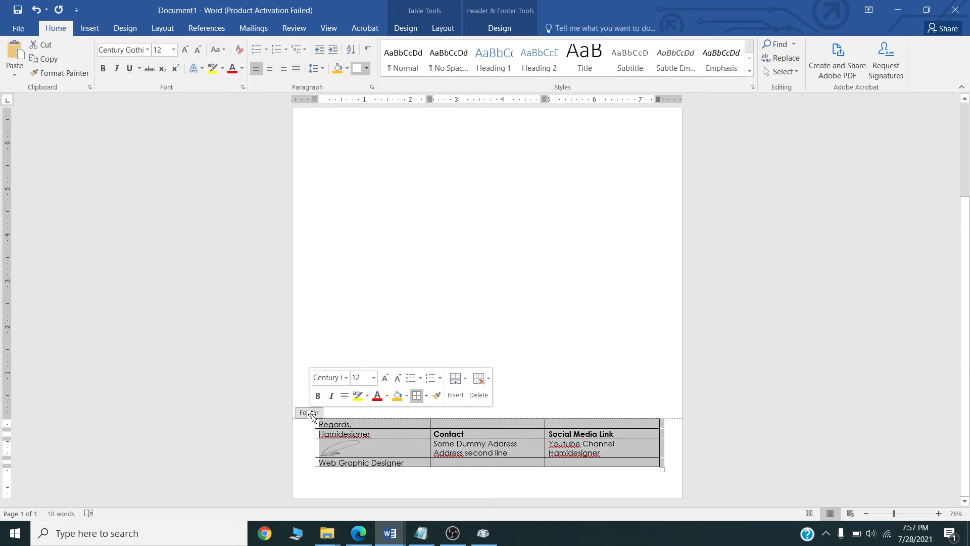
# Set the footer table's borders to None in Table Properties, removing its grid lines.
pyautogui.rightClick(313, 415)
pyautogui.click(338, 391)
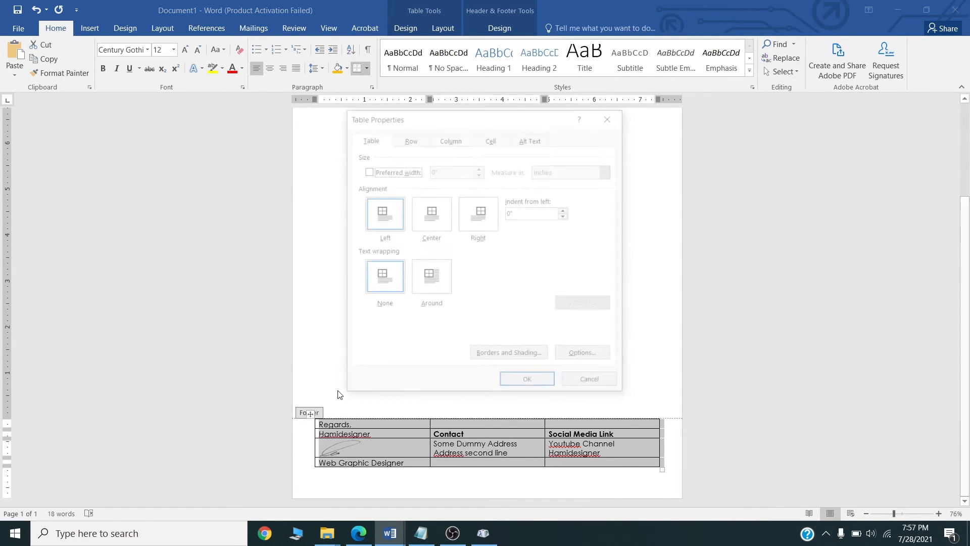
pyautogui.click(534, 357)
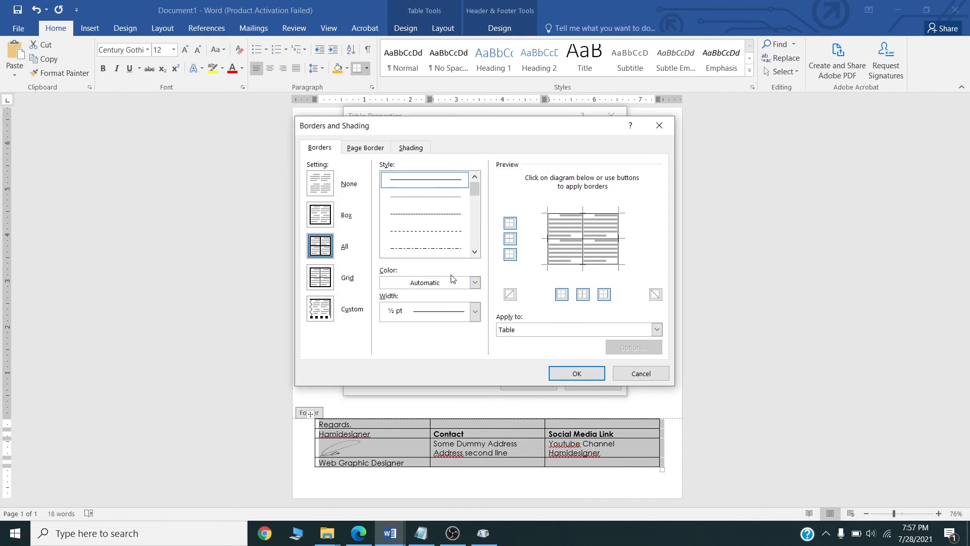
pyautogui.click(335, 183)
pyautogui.click(576, 374)
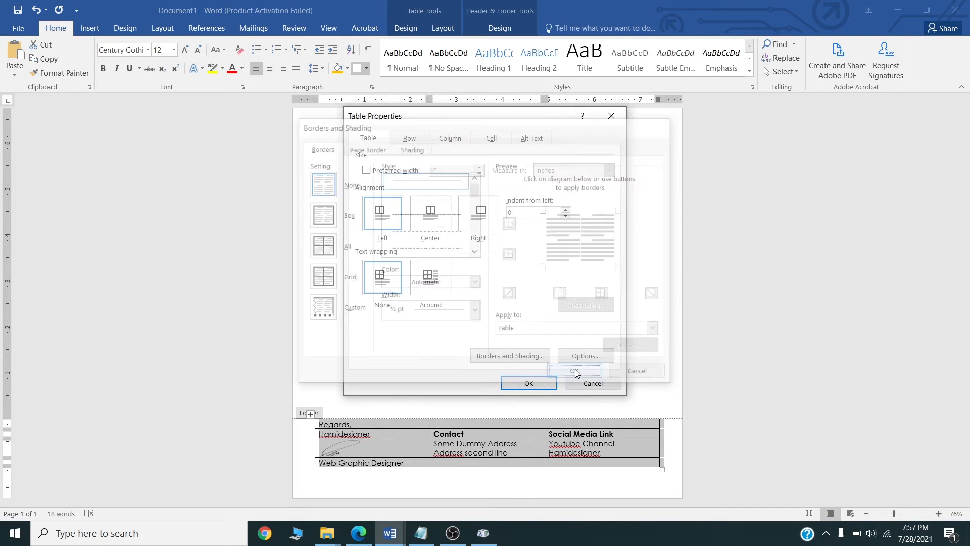
pyautogui.click(547, 386)
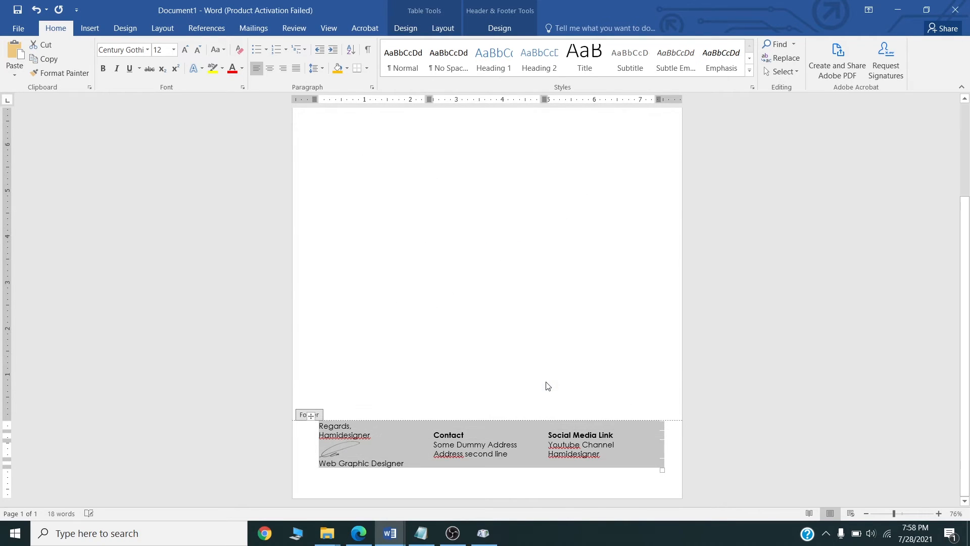
# Select the red, orange, yellow and green header lines together and copy them.
pyautogui.scroll(10, 534, 385)
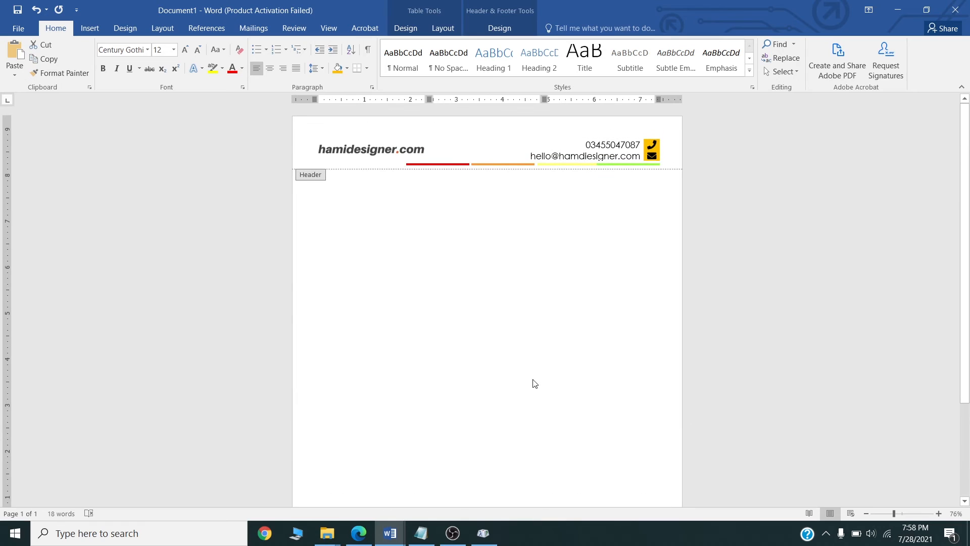
pyautogui.click(449, 165)
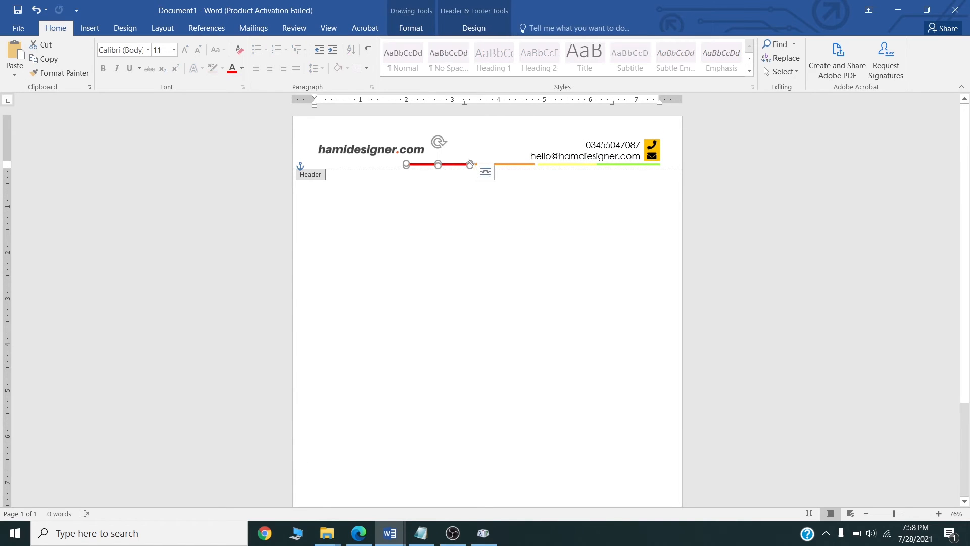
pyautogui.click(513, 162)
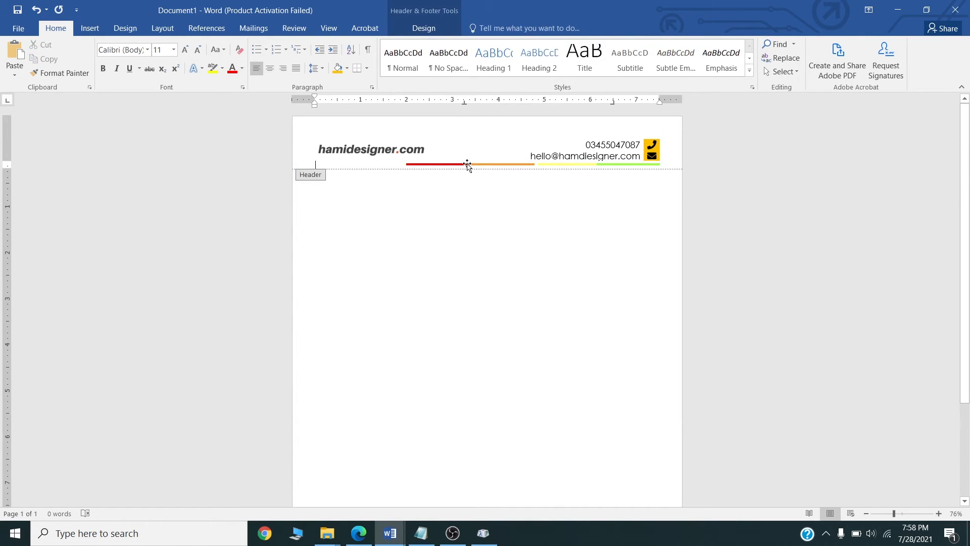
pyautogui.click(466, 164)
pyautogui.keyDown('shift'); pyautogui.click(513, 164); pyautogui.keyUp('shift')
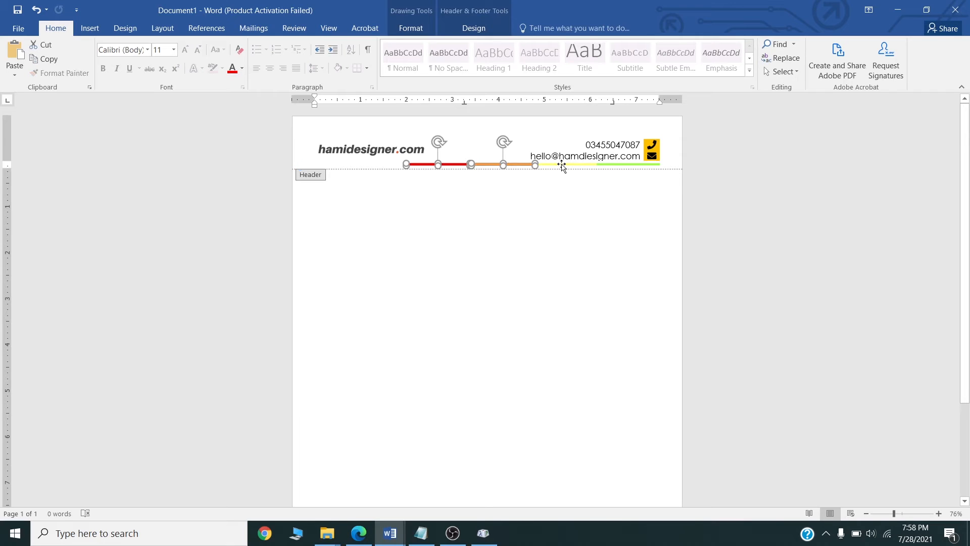
pyautogui.keyDown('shift'); pyautogui.click(561, 164); pyautogui.keyUp('shift')
pyautogui.keyDown('shift'); pyautogui.click(615, 165); pyautogui.keyUp('shift')
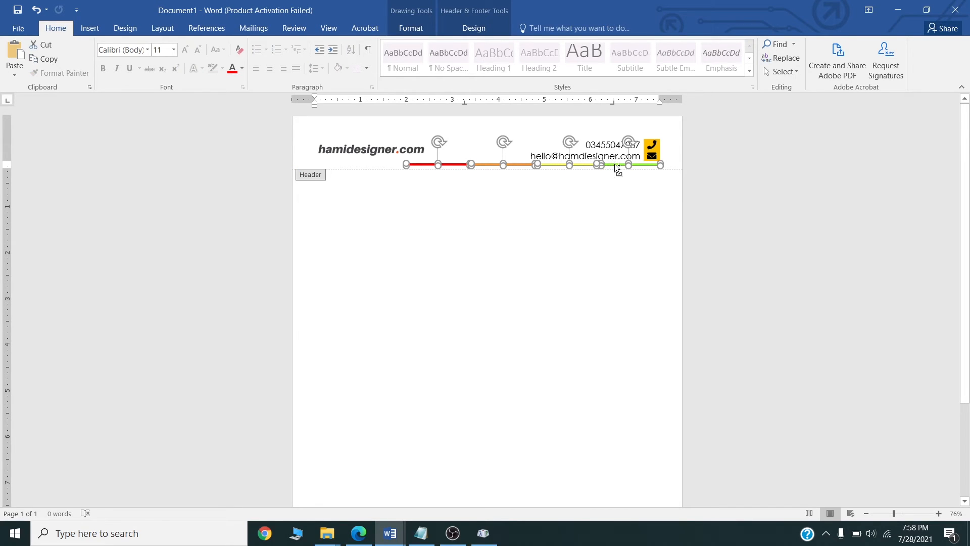
pyautogui.hotkey('ctrl', 'z')
# Paste the four coloured lines into the footer, shift them right and thicken them into bars.
pyautogui.scroll(-3, 482, 242)
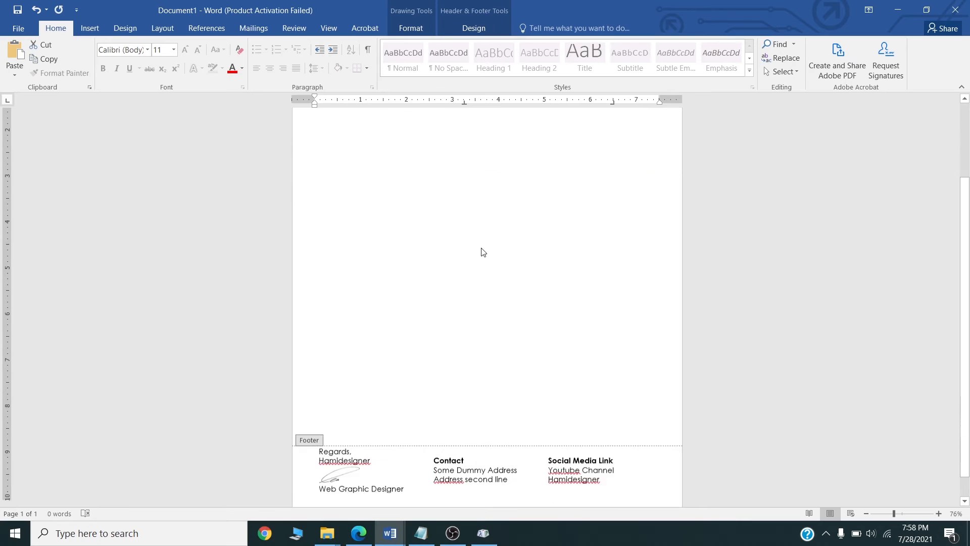
pyautogui.click(479, 492)
pyautogui.hotkey('ctrl', 'v')
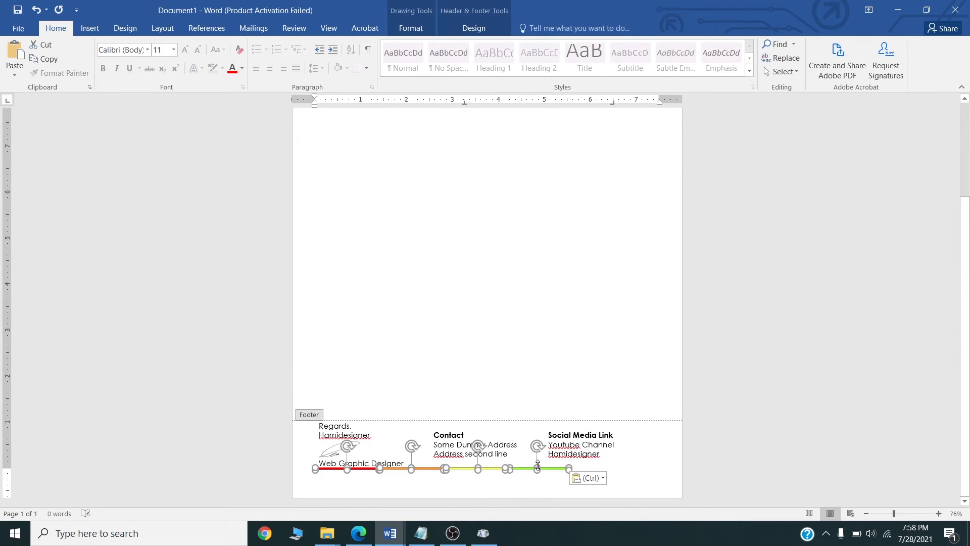
pyautogui.moveTo(537, 465); pyautogui.dragTo(609, 473)
pyautogui.click(518, 492)
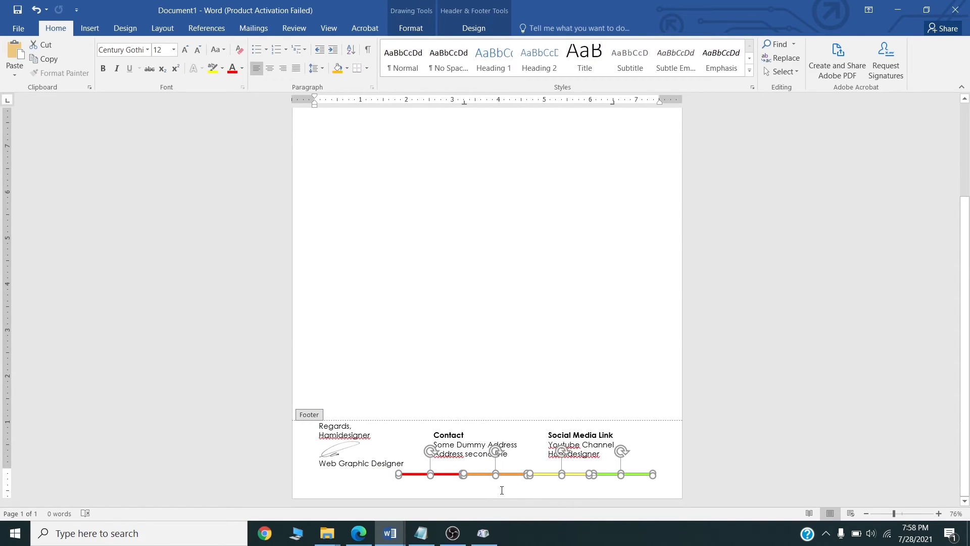
pyautogui.click(940, 515)
pyautogui.click(940, 515)
pyautogui.click(940, 515)
pyautogui.click(940, 515)
pyautogui.click(940, 515)
pyautogui.click(941, 515)
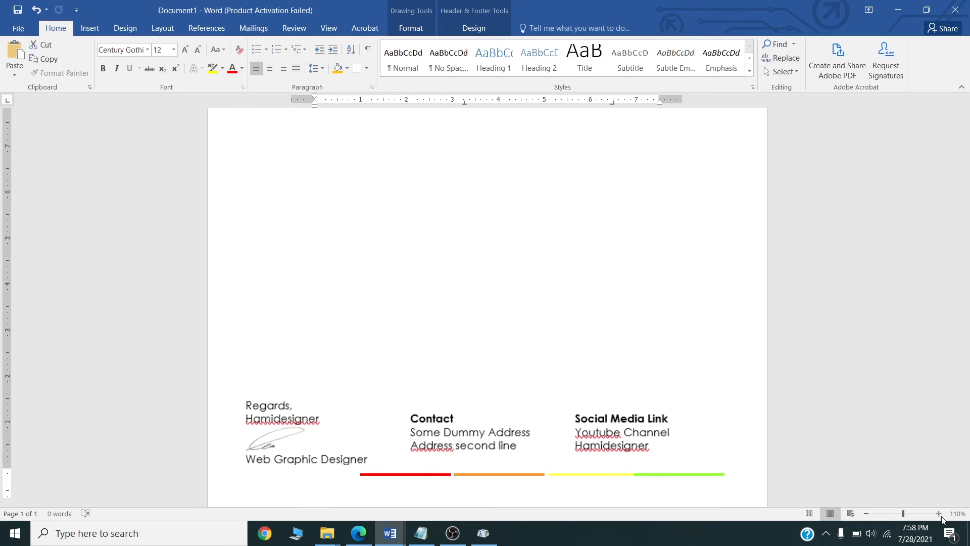
pyautogui.click(940, 515)
pyautogui.moveTo(624, 448); pyautogui.dragTo(624, 459)
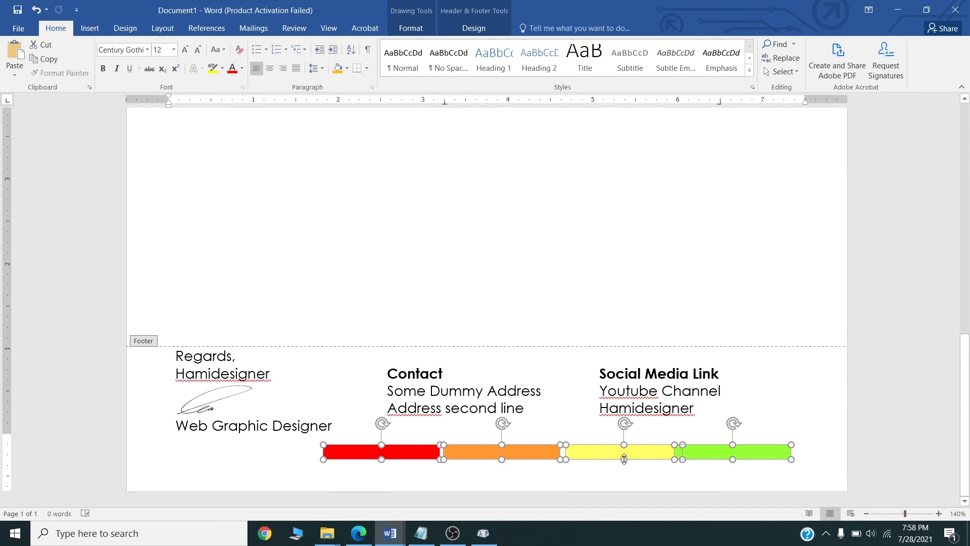
# Move the red, orange and yellow footer bars left so they join the green bar.
pyautogui.click(601, 464)
pyautogui.click(647, 454)
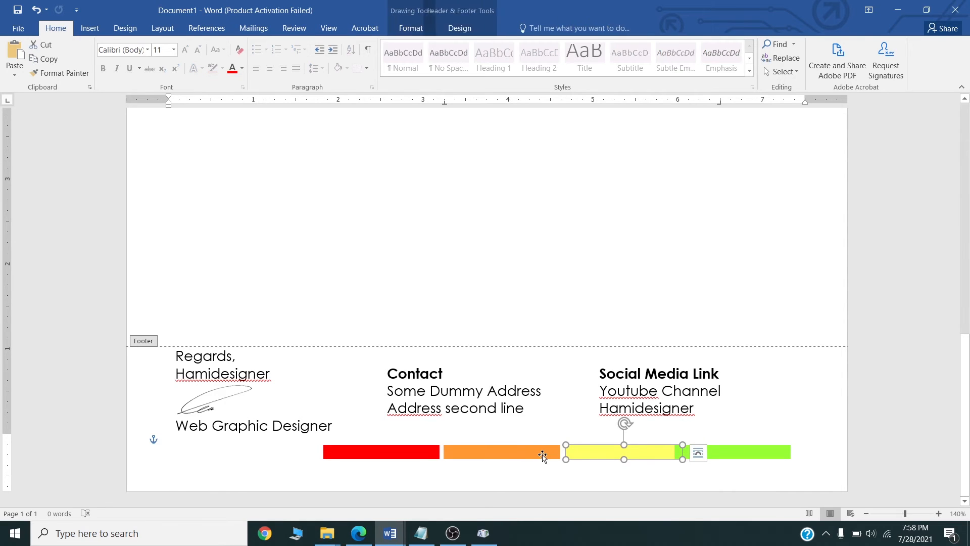
pyautogui.keyDown('shift'); pyautogui.click(479, 455); pyautogui.keyUp('shift')
pyautogui.keyDown('shift'); pyautogui.click(426, 449); pyautogui.keyUp('shift')
pyautogui.moveTo(486, 451); pyautogui.dragTo(475, 450)
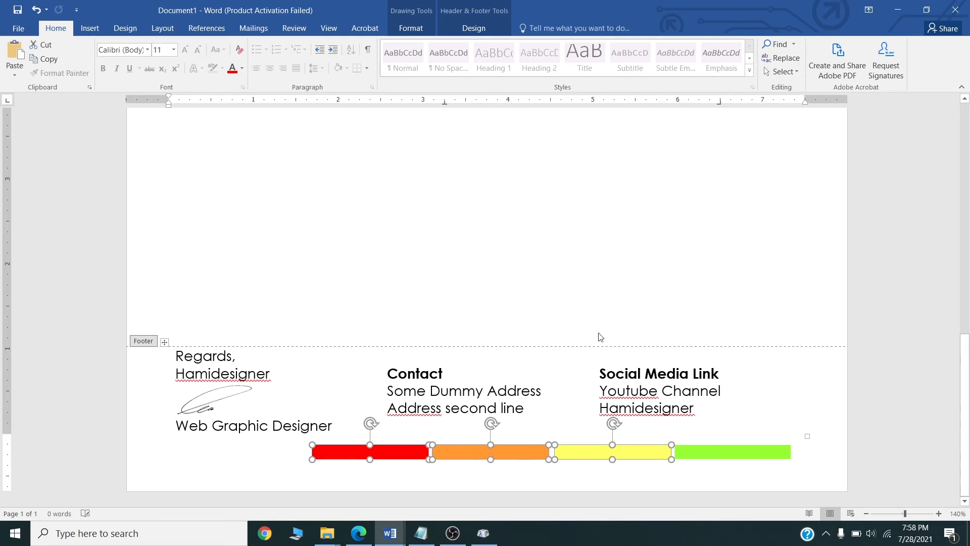
# Close the gap in the header by moving the red, orange and yellow bars left to meet green.
pyautogui.scroll(15, 600, 335)
pyautogui.click(620, 213)
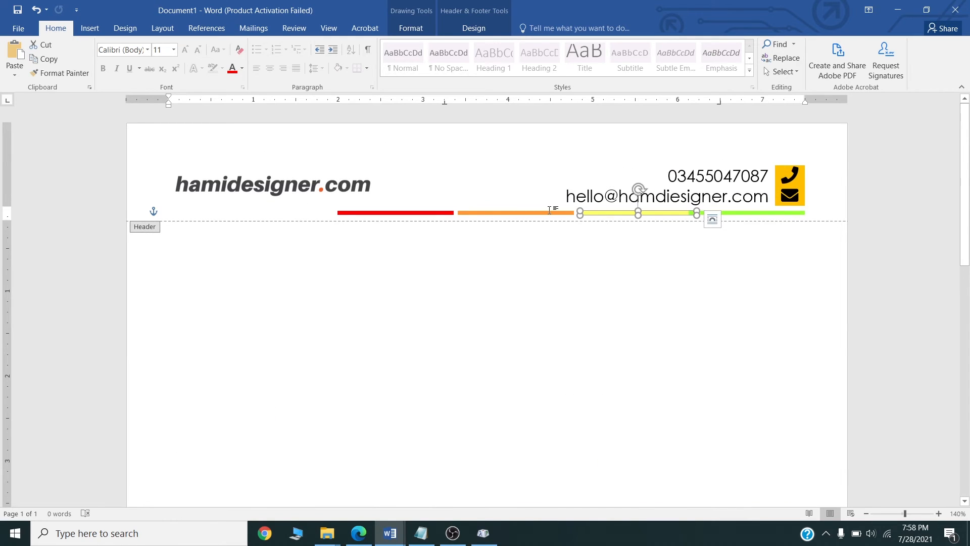
pyautogui.keyDown('shift'); pyautogui.click(477, 212); pyautogui.keyUp('shift')
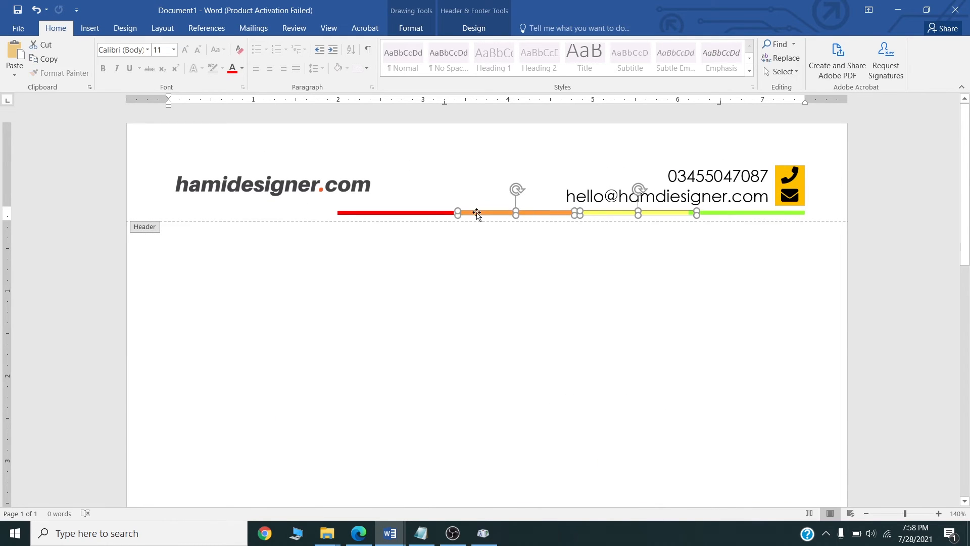
pyautogui.keyDown('shift'); pyautogui.click(434, 213); pyautogui.keyUp('shift')
pyautogui.moveTo(550, 215); pyautogui.dragTo(537, 212)
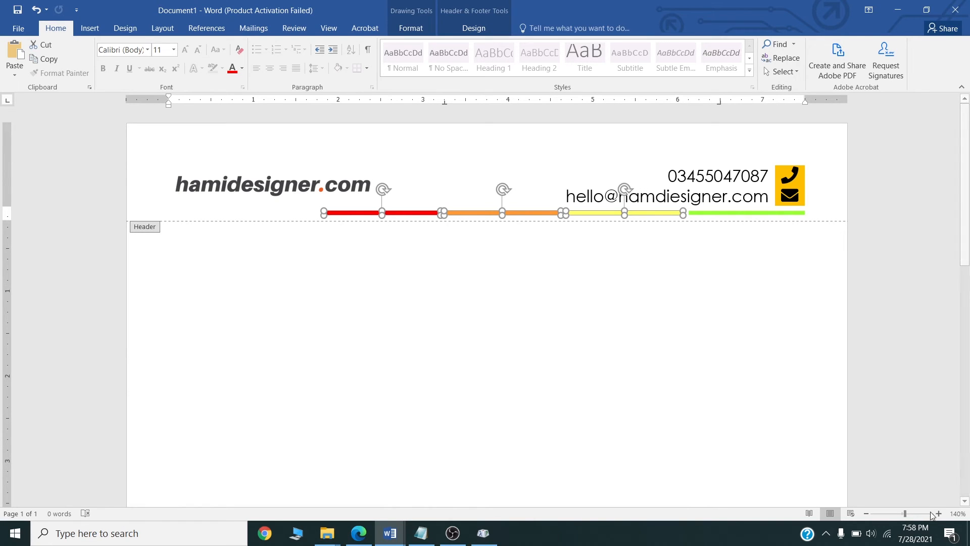
pyautogui.click(866, 513)
pyautogui.click(867, 514)
pyautogui.click(866, 513)
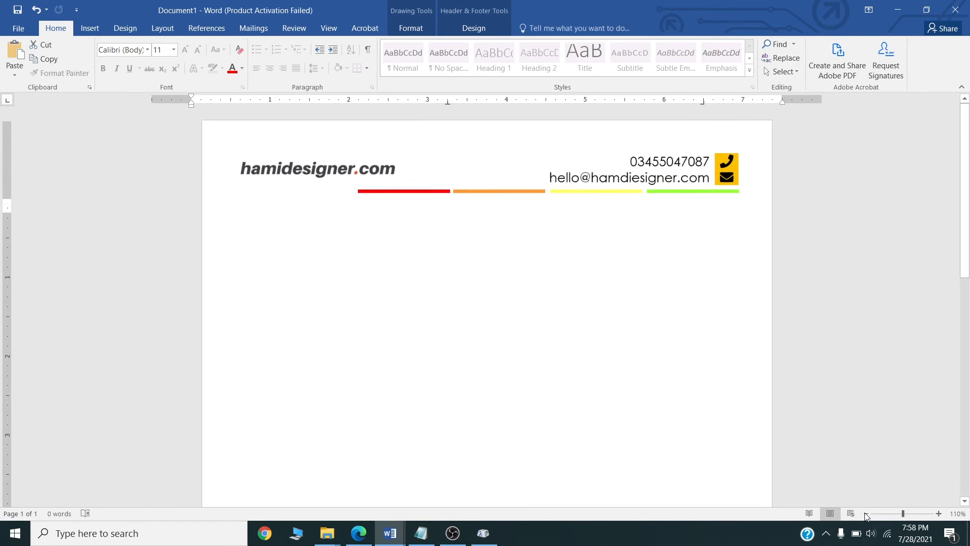
pyautogui.click(866, 513)
pyautogui.click(866, 513)
pyautogui.click(866, 513)
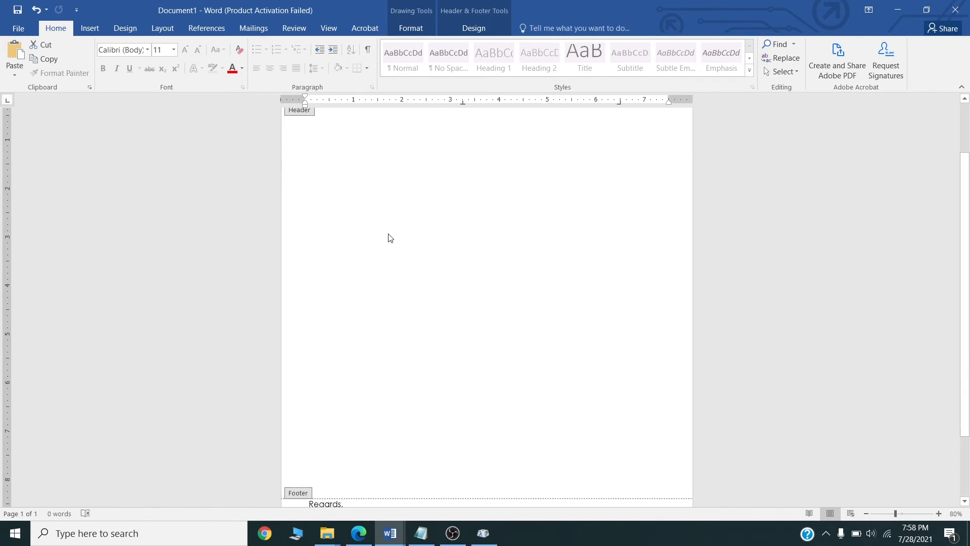
# Return to the body and set the left indent to about 0.5 inch, nudging the right indent inward.
pyautogui.scroll(1, 389, 237)
pyautogui.doubleClick(373, 212)
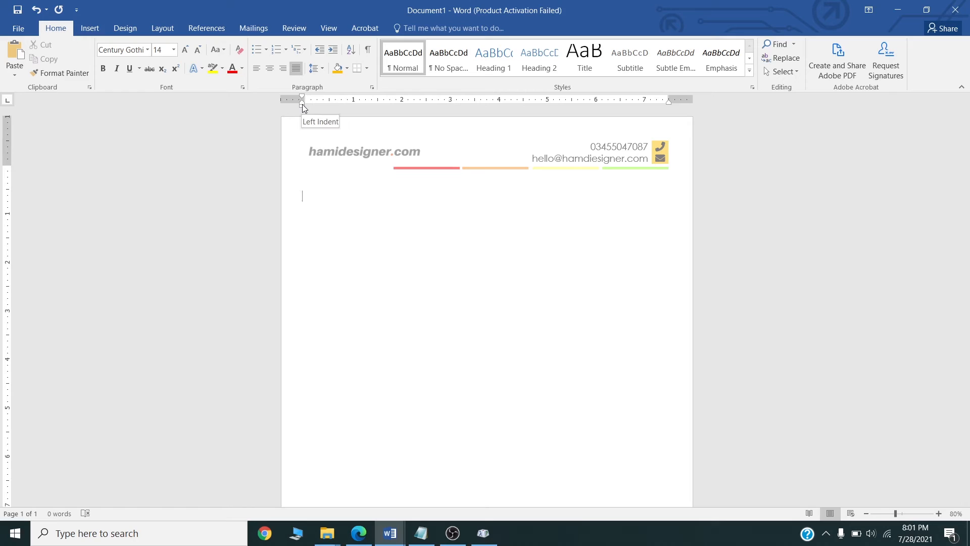
pyautogui.moveTo(302, 105); pyautogui.dragTo(324, 105)
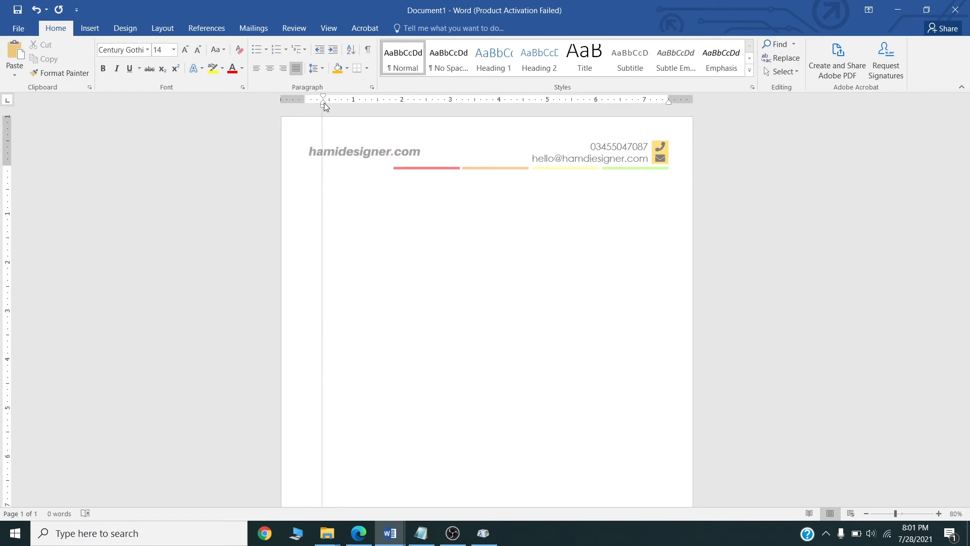
pyautogui.moveTo(324, 102); pyautogui.dragTo(323, 102)
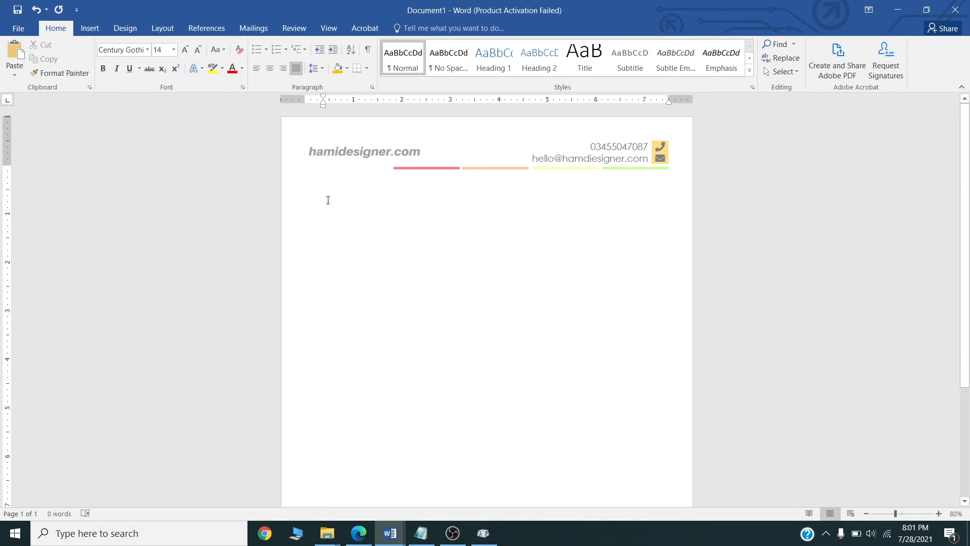
pyautogui.moveTo(669, 100); pyautogui.dragTo(641, 102)
# Insert a date field in M/d/yyyy format at the top of the letter body.
pyautogui.click(91, 31)
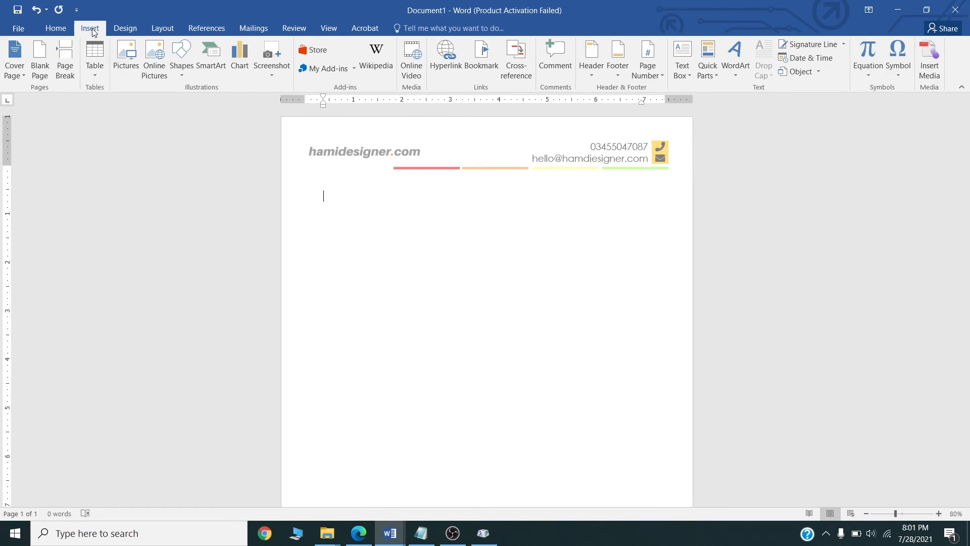
pyautogui.click(823, 59)
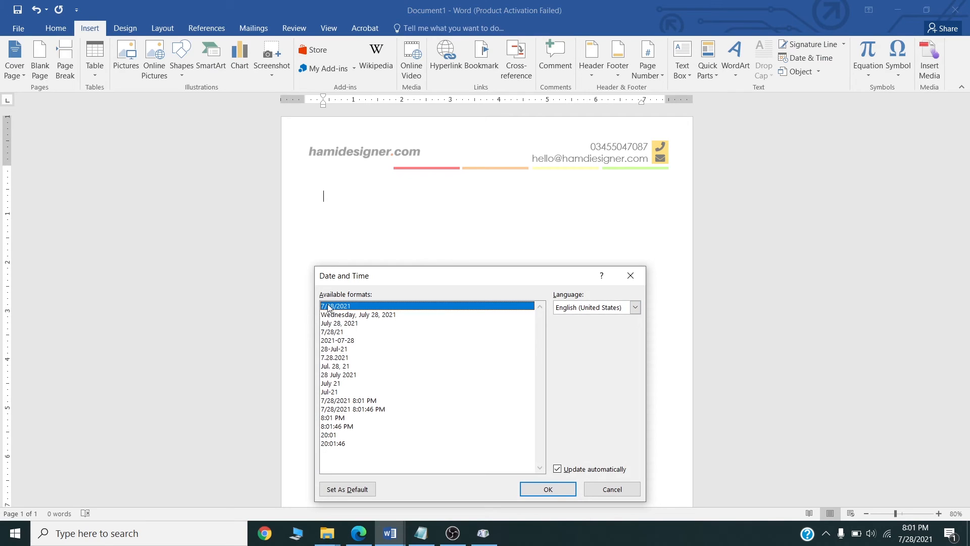
pyautogui.click(548, 489)
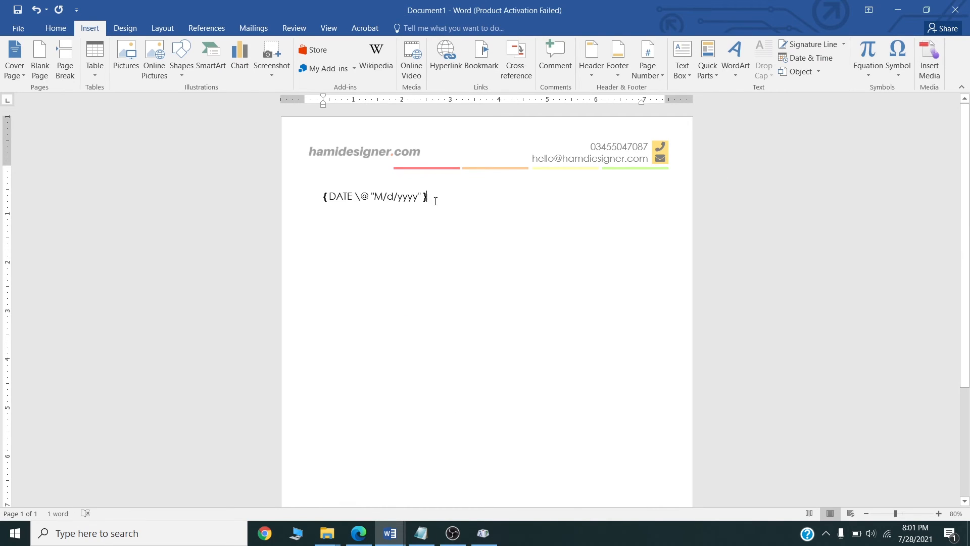
# Right-align the date field and start an empty line below it.
pyautogui.hotkey('shift', 'Home')
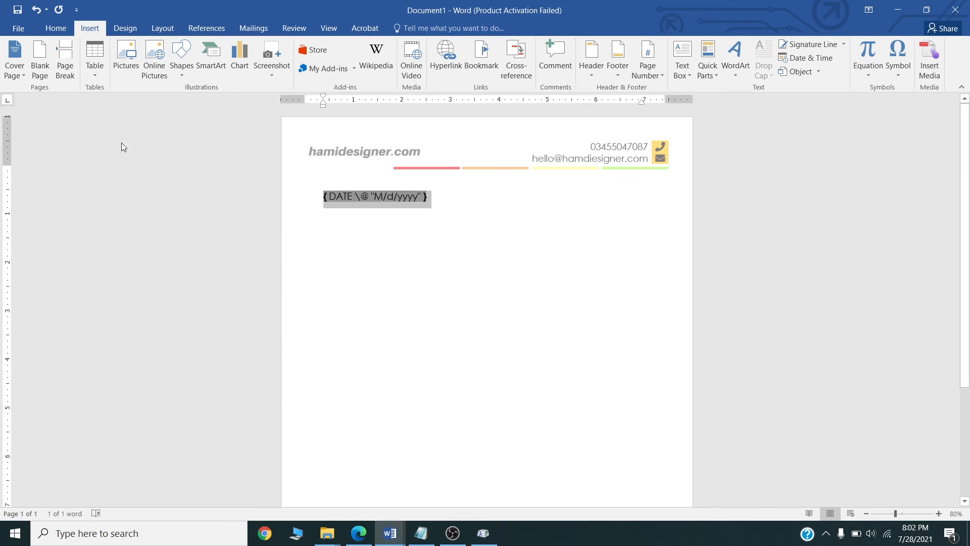
pyautogui.click(60, 31)
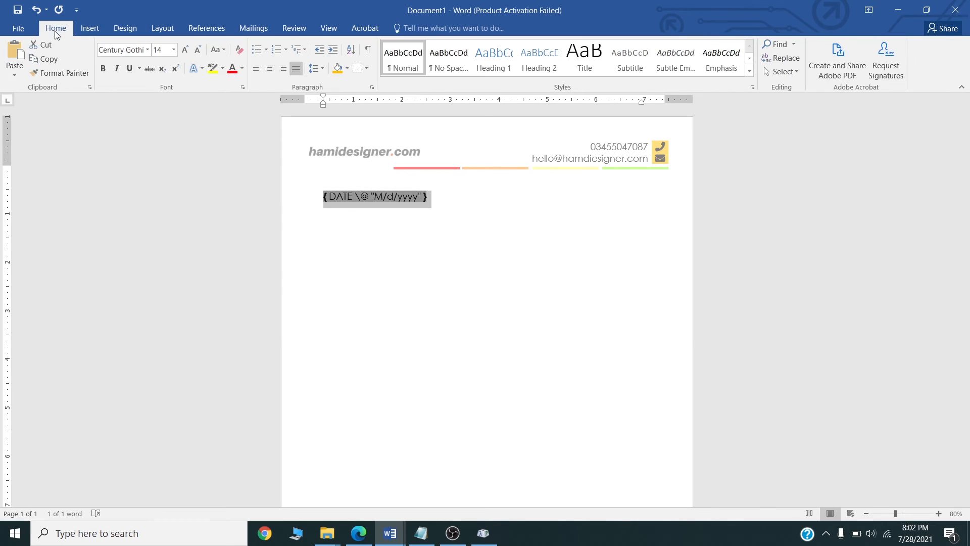
pyautogui.click(284, 72)
pyautogui.click(635, 220)
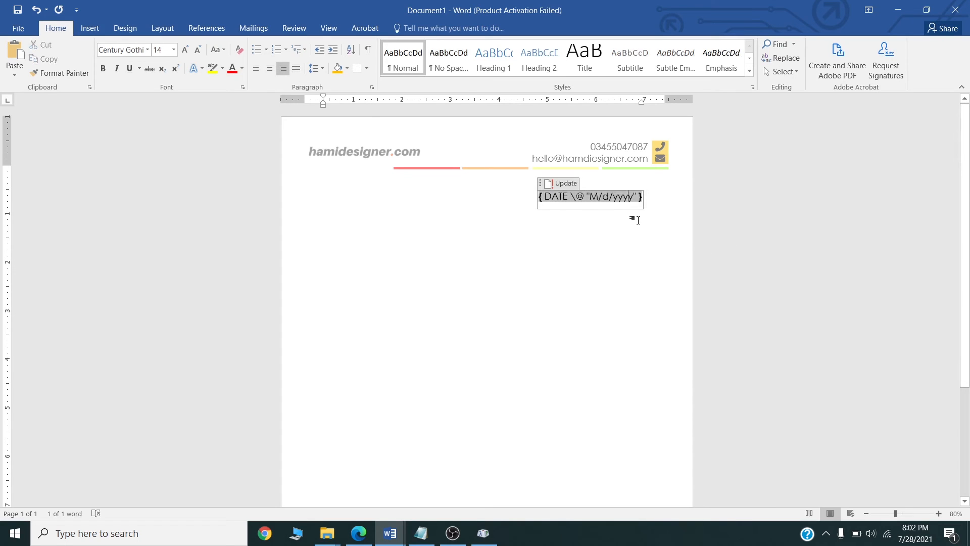
pyautogui.click(653, 201)
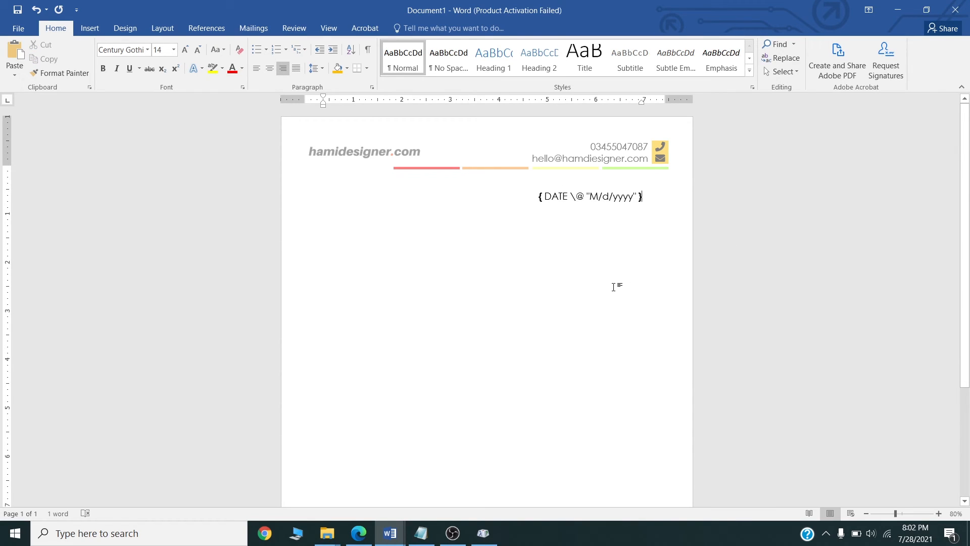
pyautogui.press('Return')
# Copy the first Lorem Ipsum paragraph from the browser as plain text via Notepad.
pyautogui.click(359, 534)
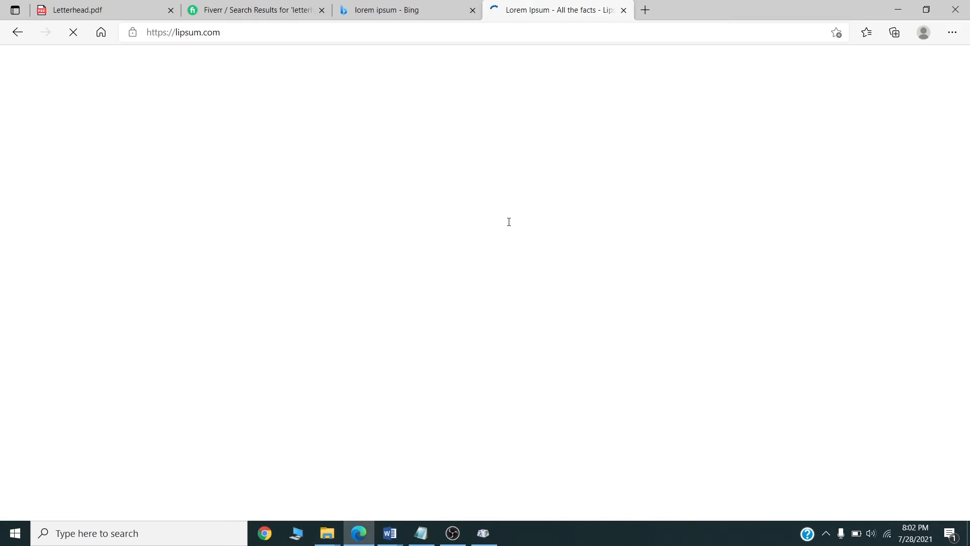
pyautogui.scroll(-5, 212, 134)
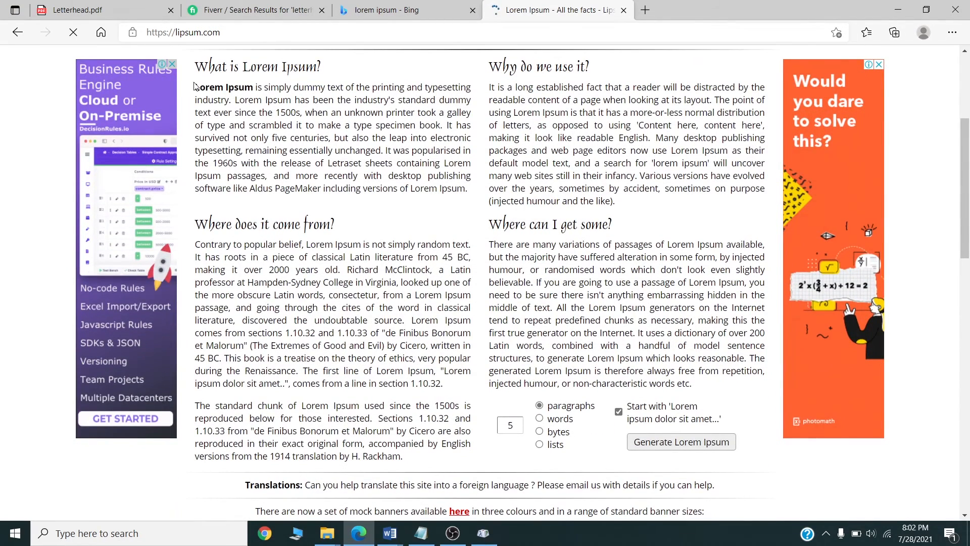
pyautogui.moveTo(257, 101); pyautogui.dragTo(471, 190)
pyautogui.hotkey('ctrl', 'c')
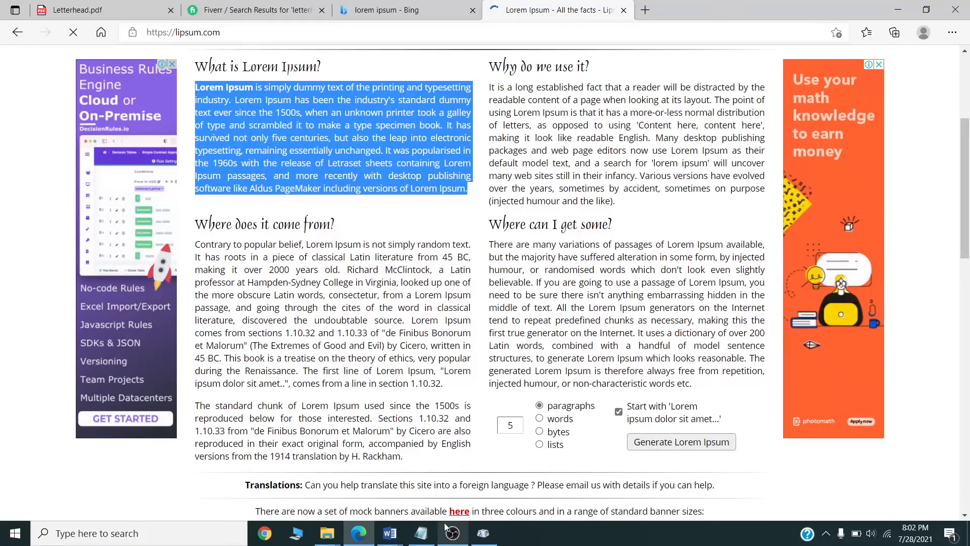
pyautogui.click(422, 533)
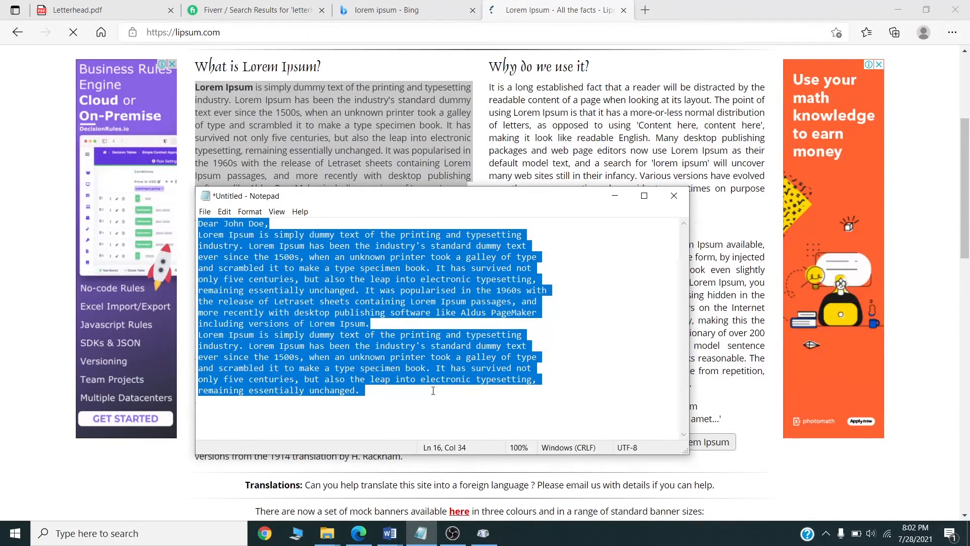
pyautogui.hotkey('ctrl', 'v')
pyautogui.hotkey('ctrl', 'a')
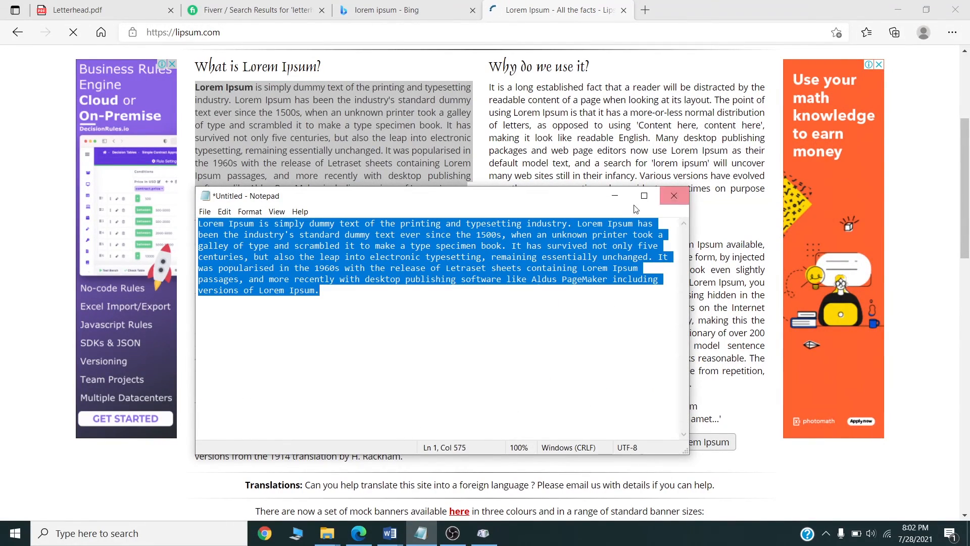
# Minimize Notepad and bring the letterhead Word document back to the front.
pyautogui.click(615, 195)
pyautogui.click(390, 533)
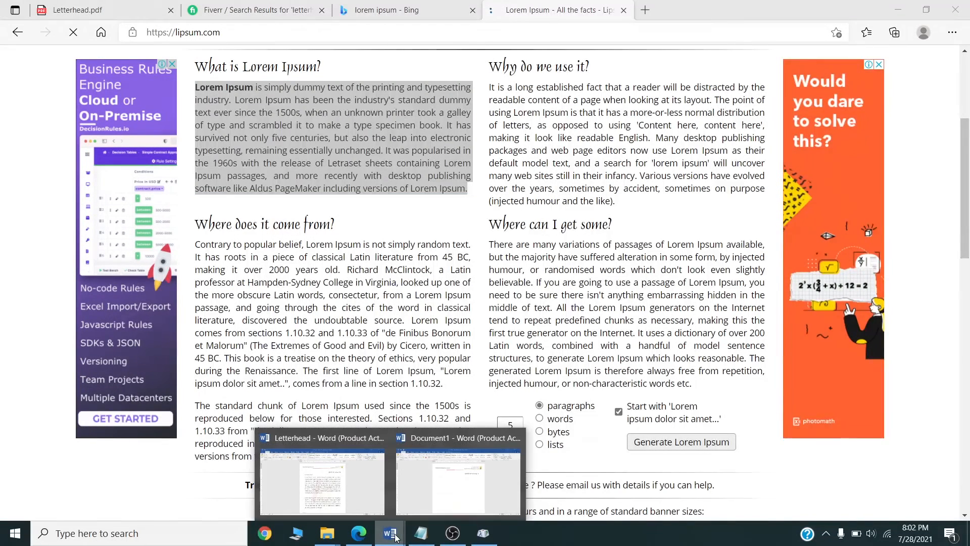
pyautogui.click(433, 493)
# Type the greeting 'Dear' followed by the recipient's name, correcting a typo.
pyautogui.write('Dear')
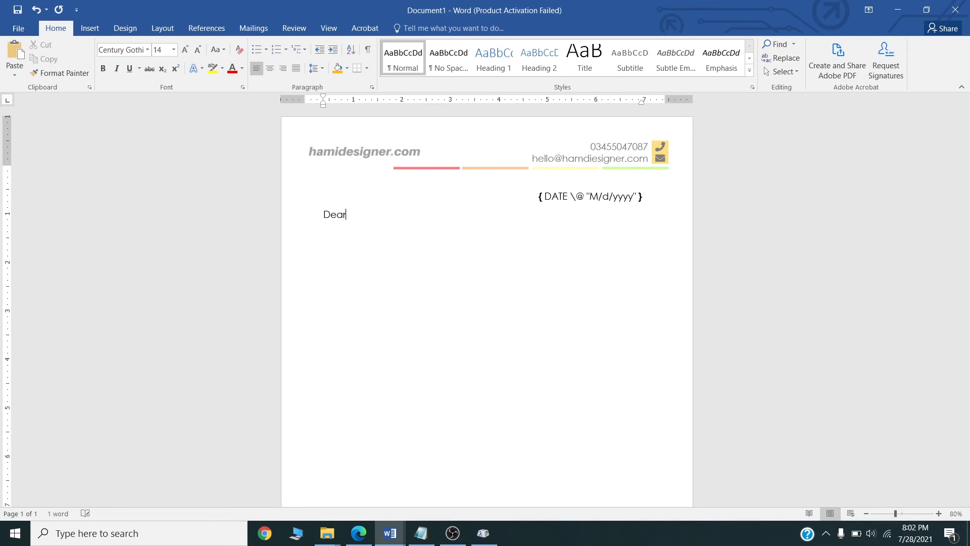
pyautogui.write(' JON')
pyautogui.press('BackSpace')
pyautogui.press('BackSpace')
pyautogui.press('BackSpace')
pyautogui.write('Jo')
# Paste the Lorem Ipsum paragraph below the greeting and set it to 1.5 line spacing, justified.
pyautogui.hotkey('ctrl', 'v')
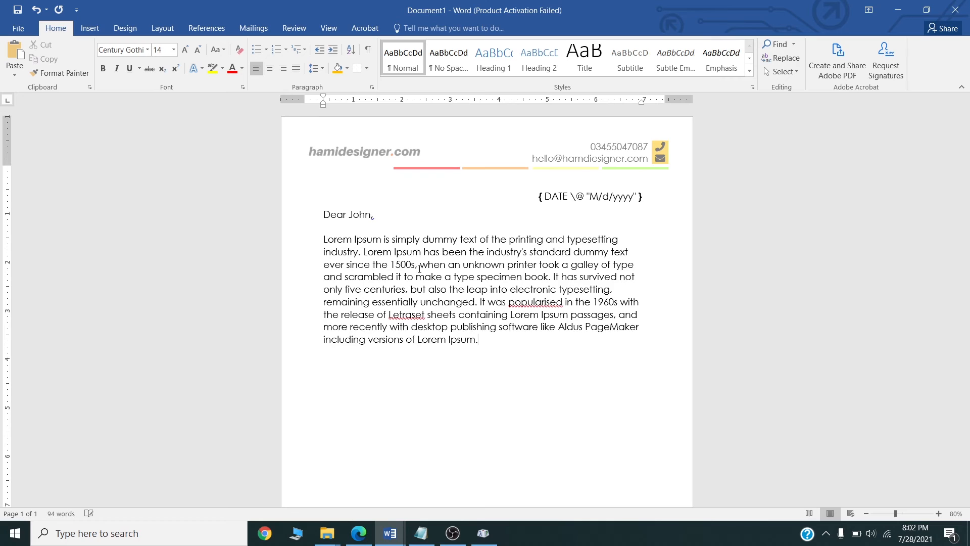
pyautogui.moveTo(490, 338); pyautogui.dragTo(324, 239)
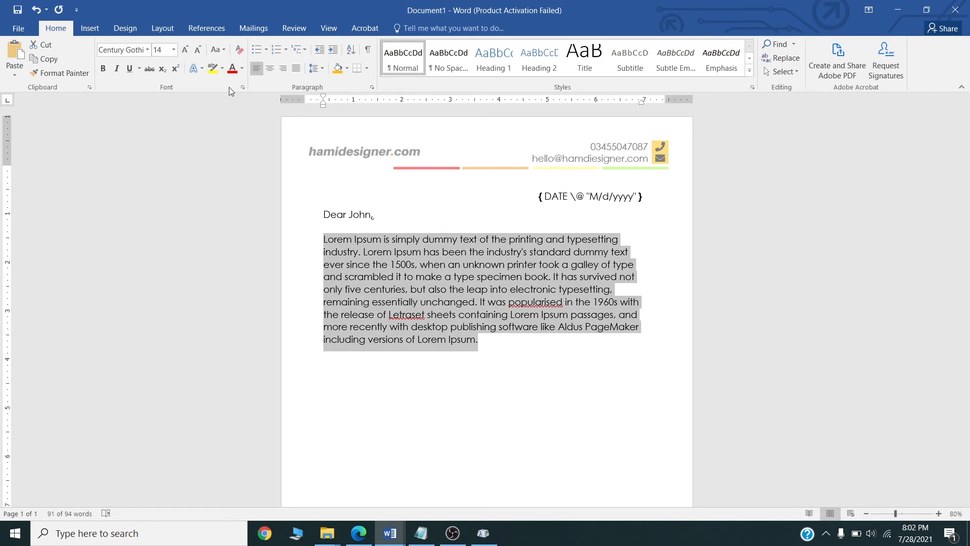
pyautogui.click(322, 71)
pyautogui.click(324, 109)
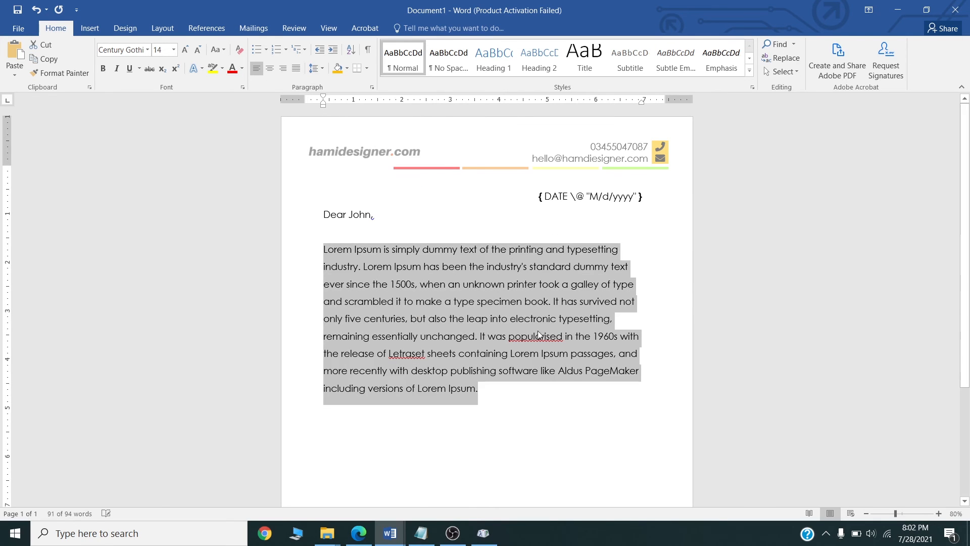
pyautogui.click(296, 68)
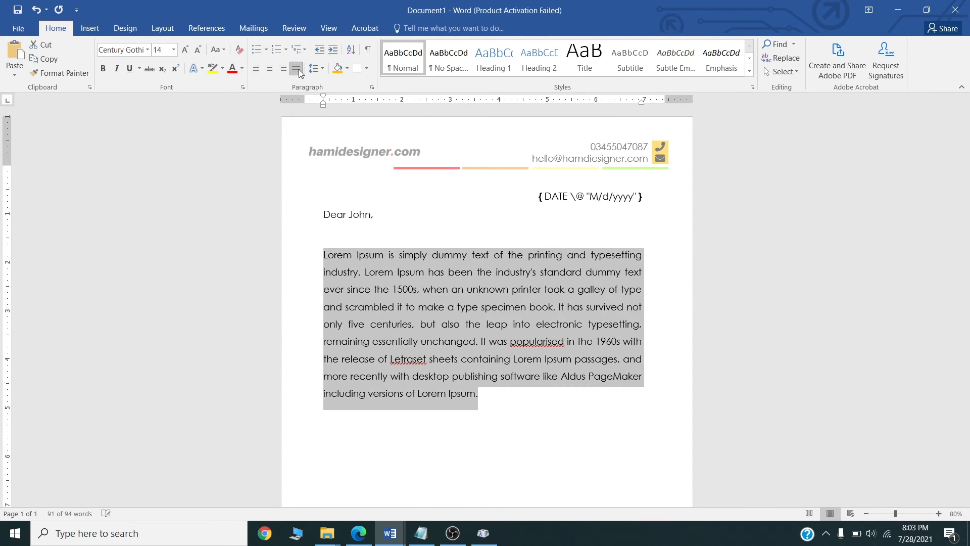
# Duplicate the paragraph's first five lines as a second paragraph on the empty line below.
pyautogui.click(516, 379)
pyautogui.scroll(-3, 498, 369)
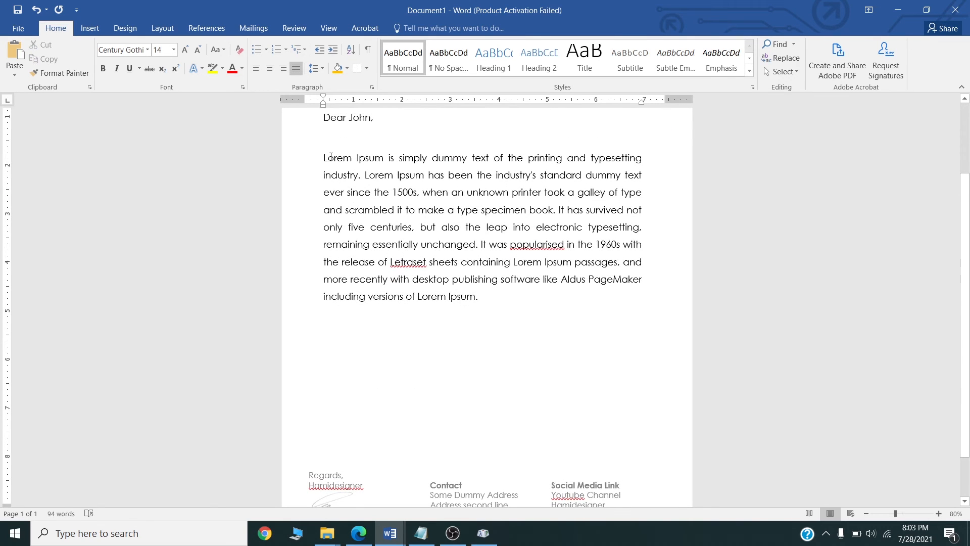
pyautogui.moveTo(323, 157); pyautogui.dragTo(582, 227)
pyautogui.hotkey('ctrl', 'c')
pyautogui.click(506, 313)
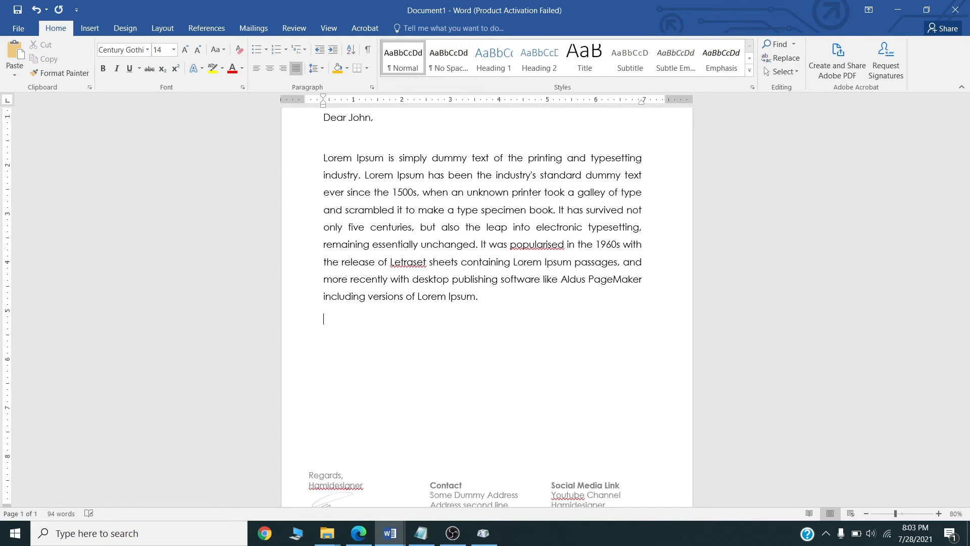
pyautogui.hotkey('ctrl', 'v')
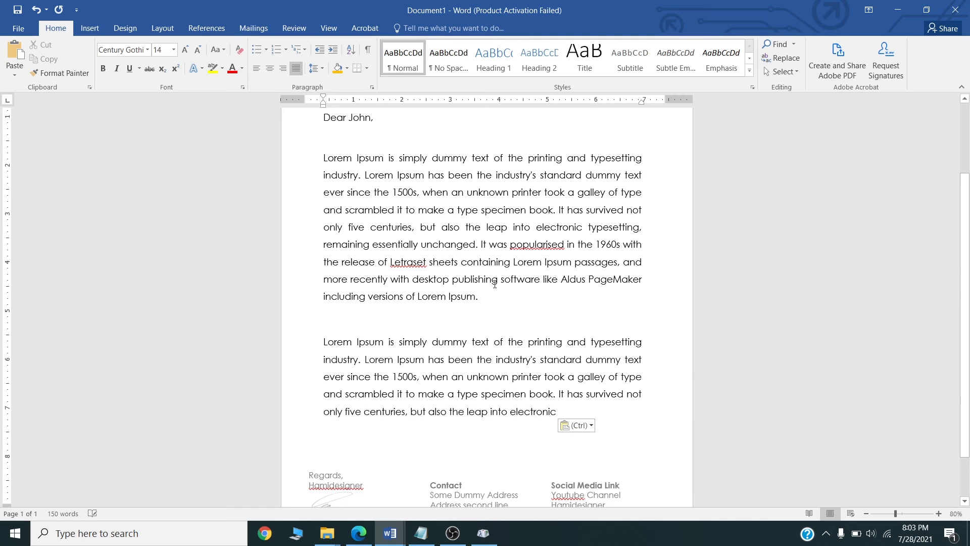
pyautogui.scroll(2, 529, 306)
pyautogui.scroll(-3, 486, 292)
pyautogui.scroll(-2, 485, 292)
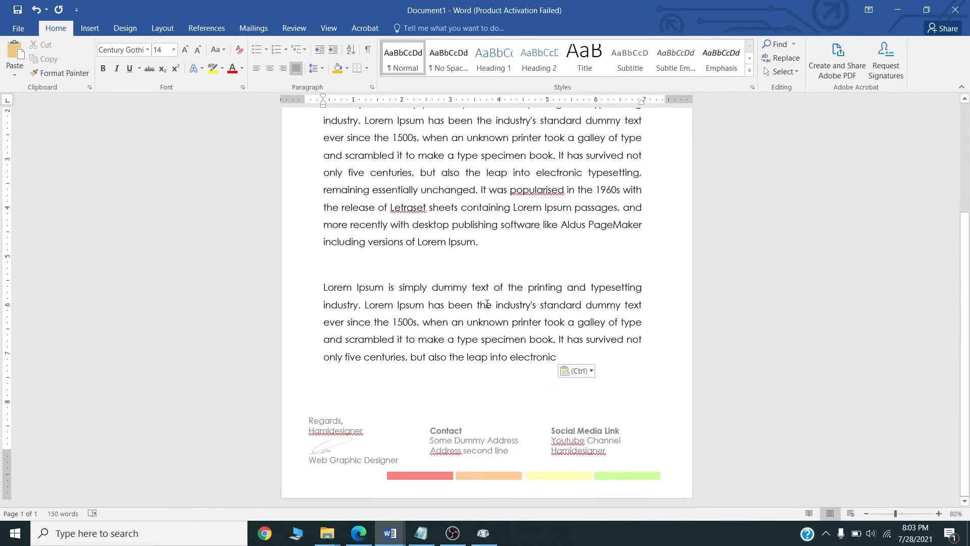
pyautogui.scroll(3, 487, 303)
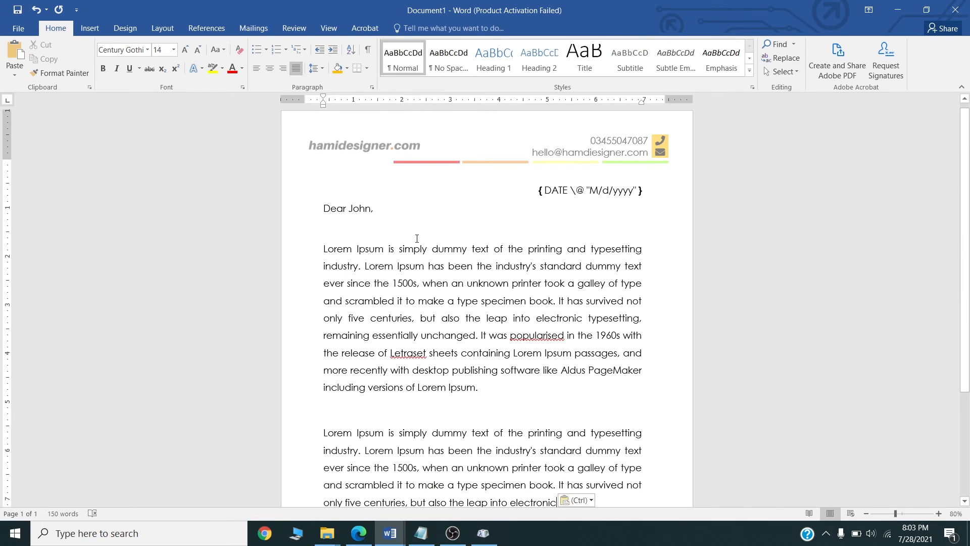
pyautogui.scroll(-3, 485, 283)
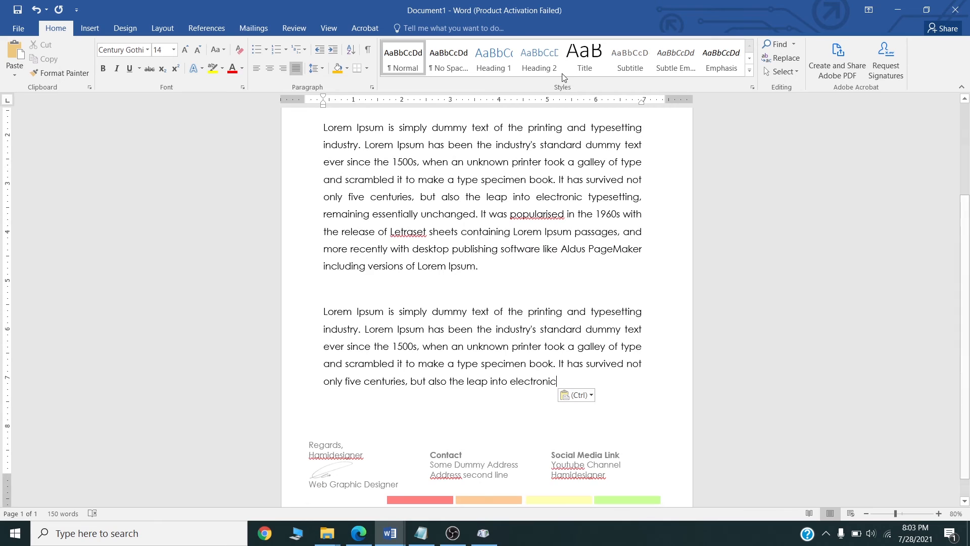
pyautogui.scroll(1, 591, 276)
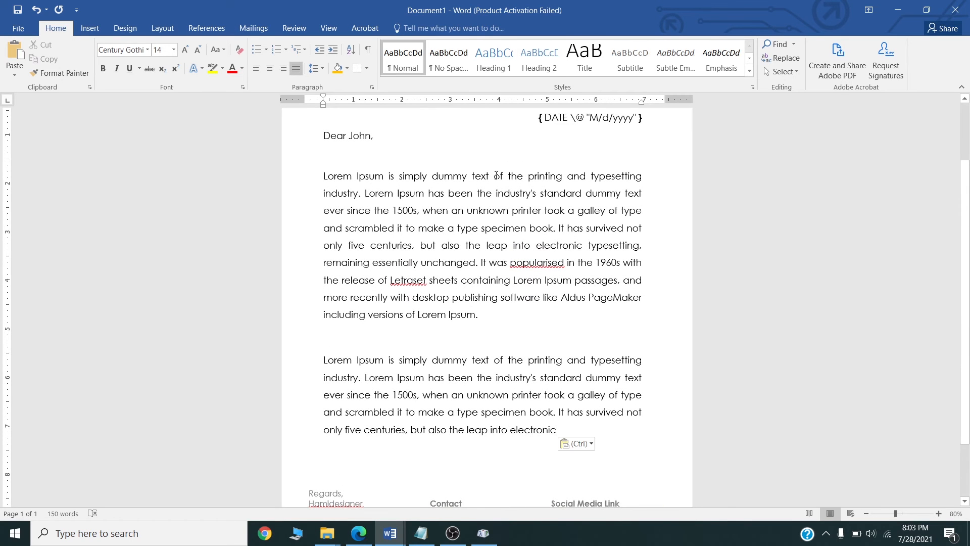
# Add watermark.png from the assets folder as a washed-out custom picture watermark.
pyautogui.click(125, 28)
pyautogui.click(839, 73)
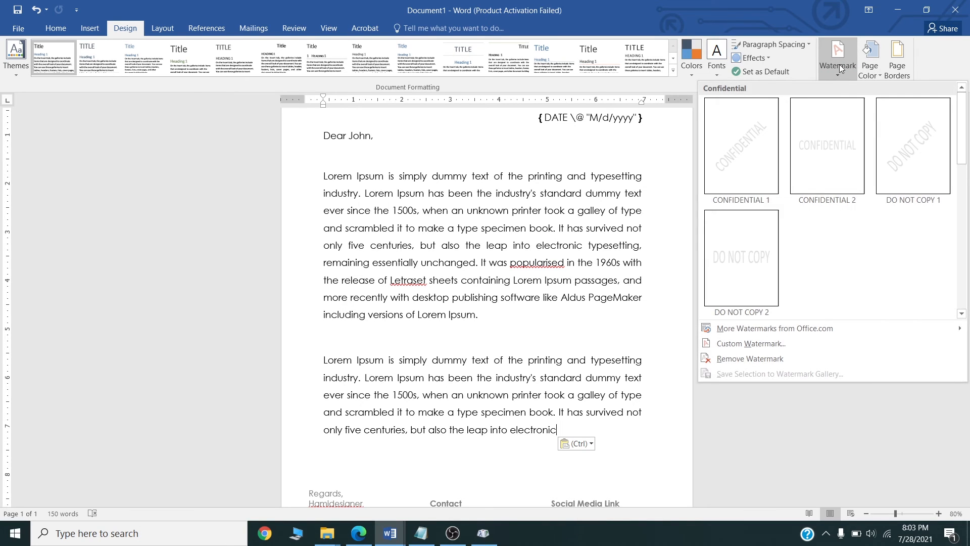
pyautogui.click(744, 344)
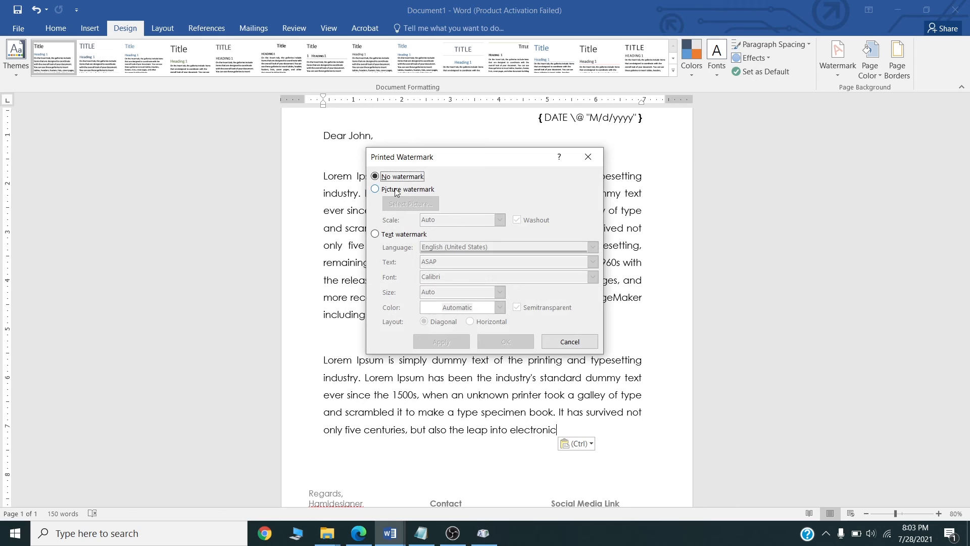
pyautogui.click(397, 190)
pyautogui.click(403, 204)
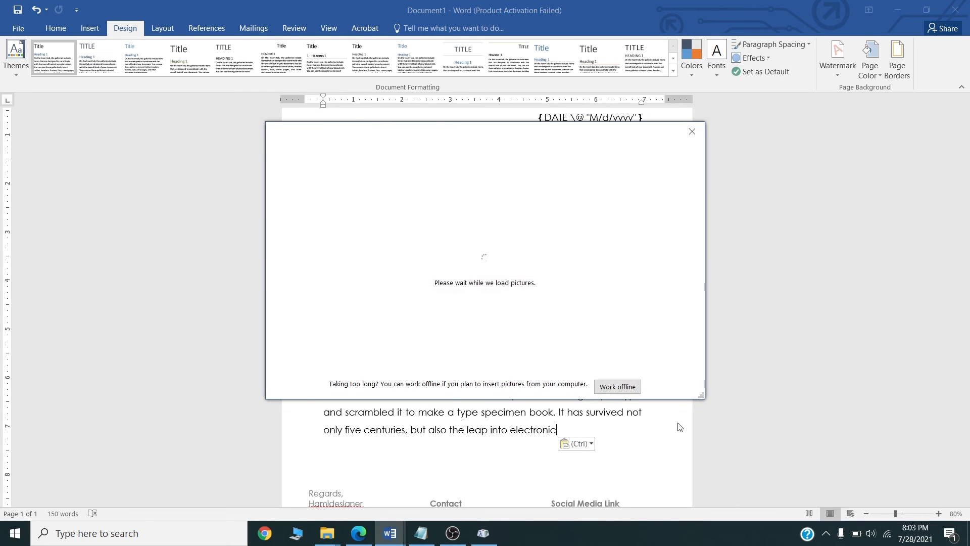
pyautogui.click(617, 388)
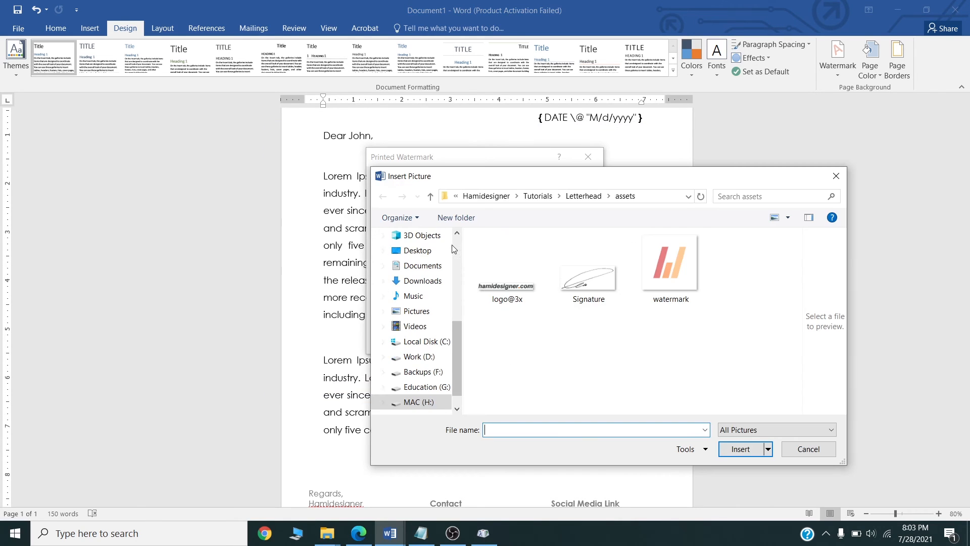
pyautogui.doubleClick(668, 272)
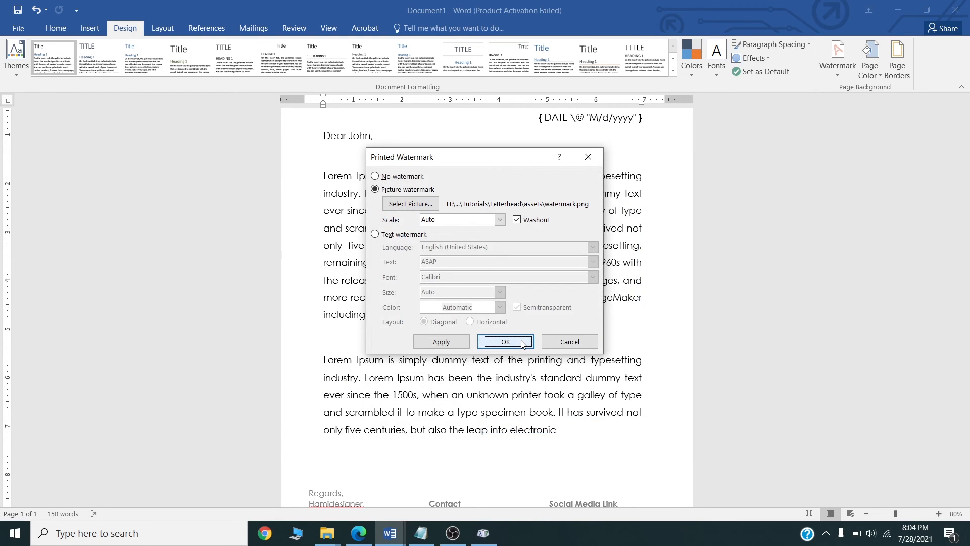
pyautogui.click(506, 341)
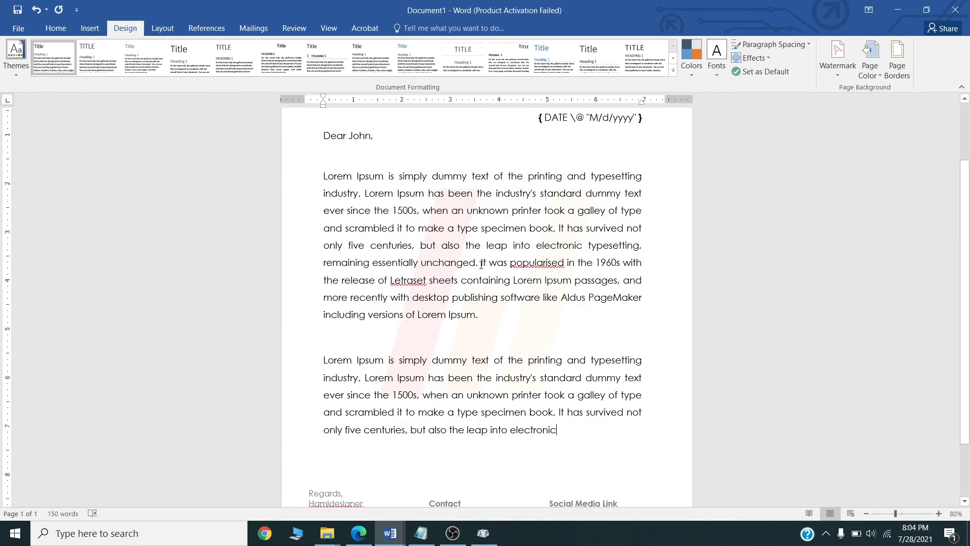
pyautogui.scroll(-3, 331, 320)
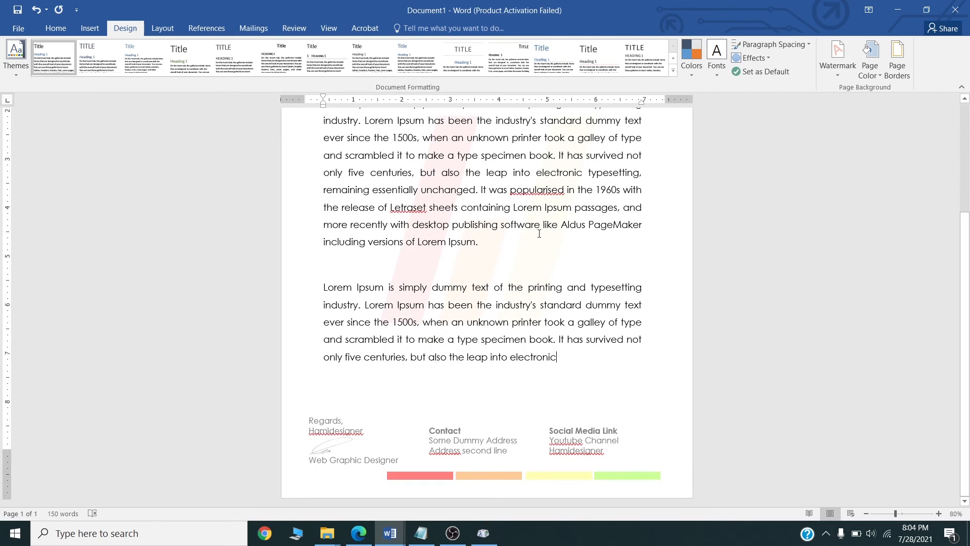
pyautogui.scroll(4, 539, 234)
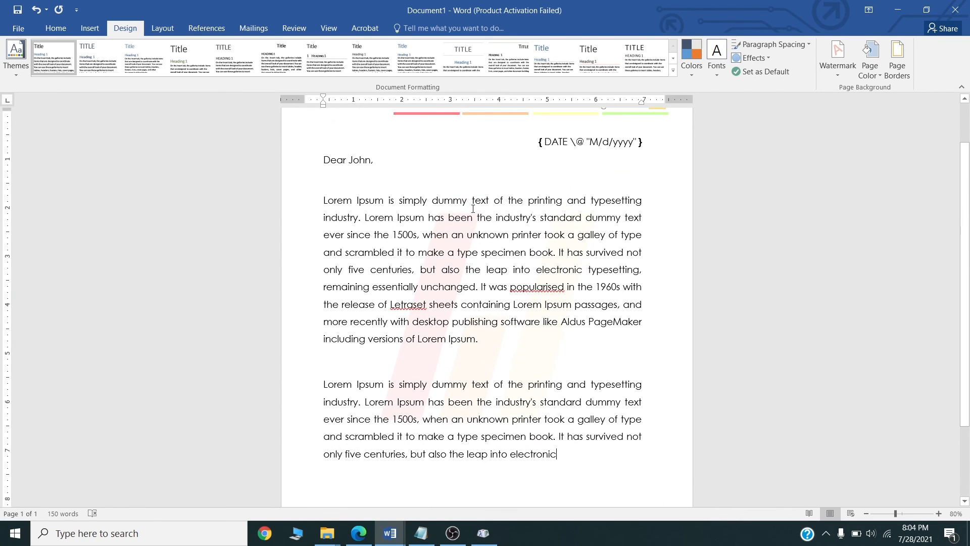
pyautogui.scroll(-2, 456, 339)
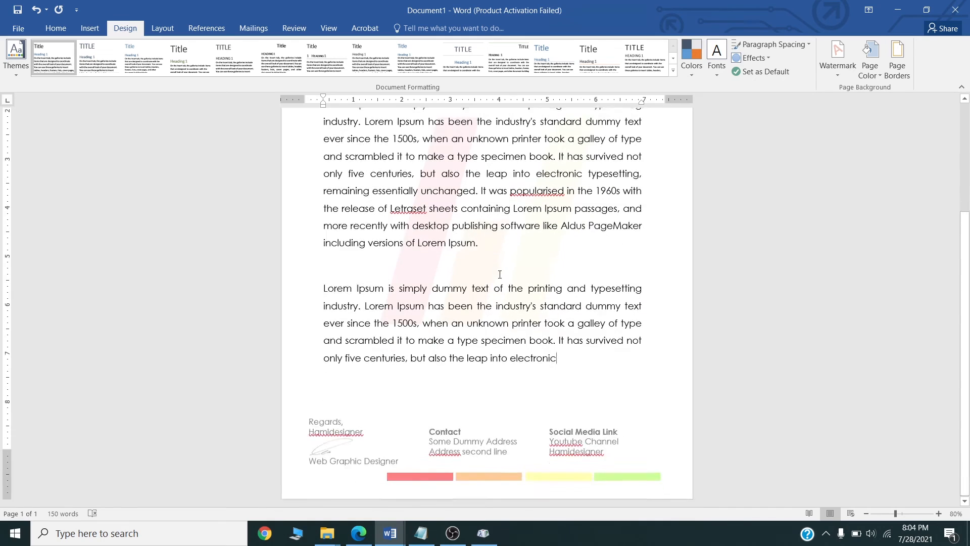
# Save the letter as a Word document named Letterhead_2 in the Letterhead folder.
pyautogui.scroll(5, 456, 339)
pyautogui.click(18, 28)
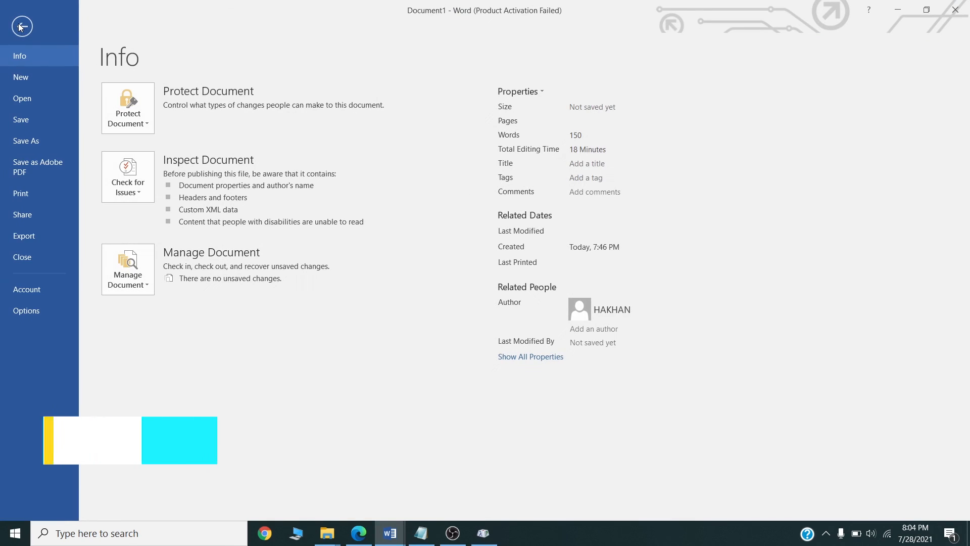
pyautogui.click(35, 122)
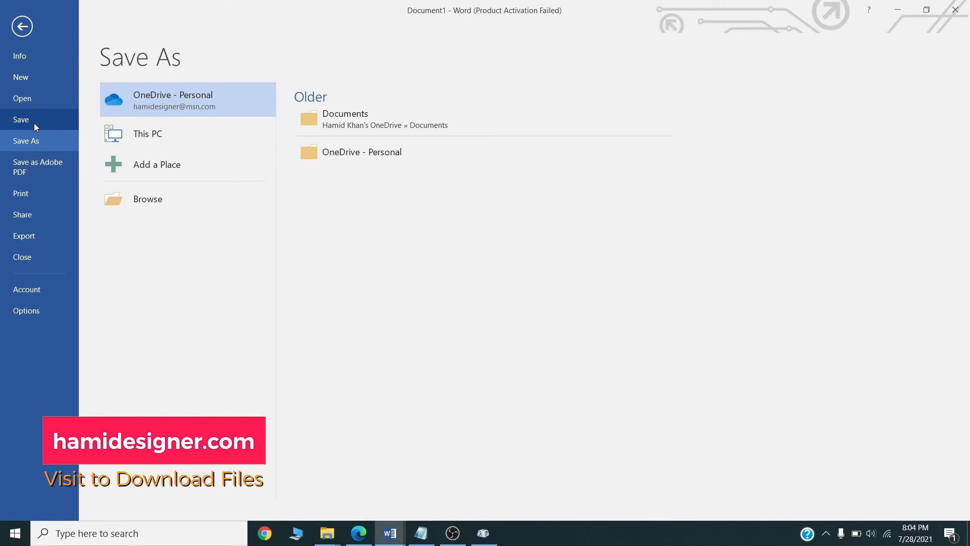
pyautogui.click(153, 133)
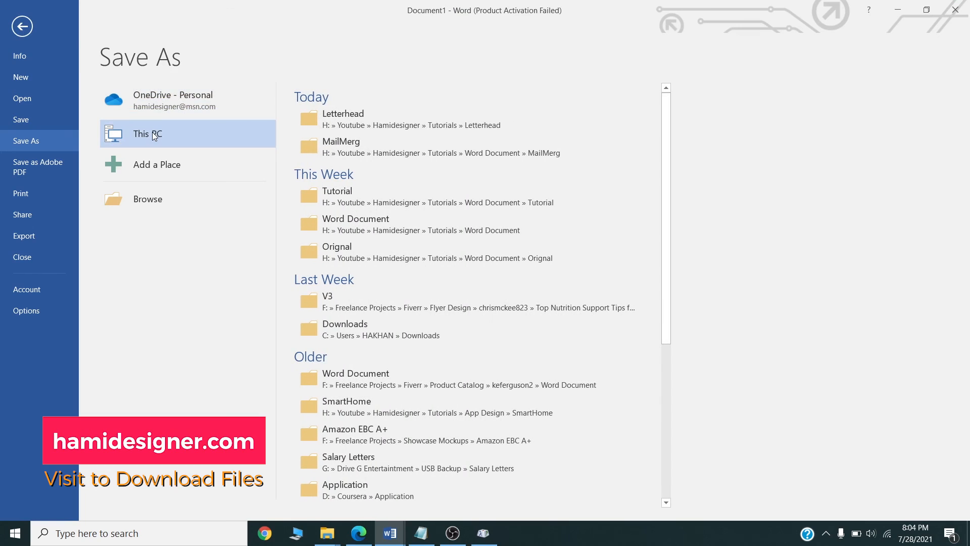
pyautogui.click(389, 116)
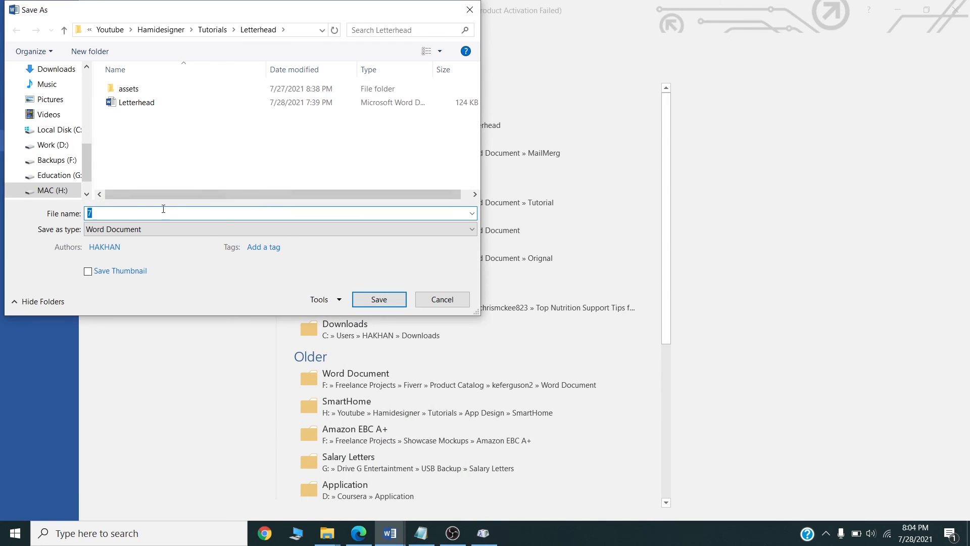
pyautogui.click(129, 103)
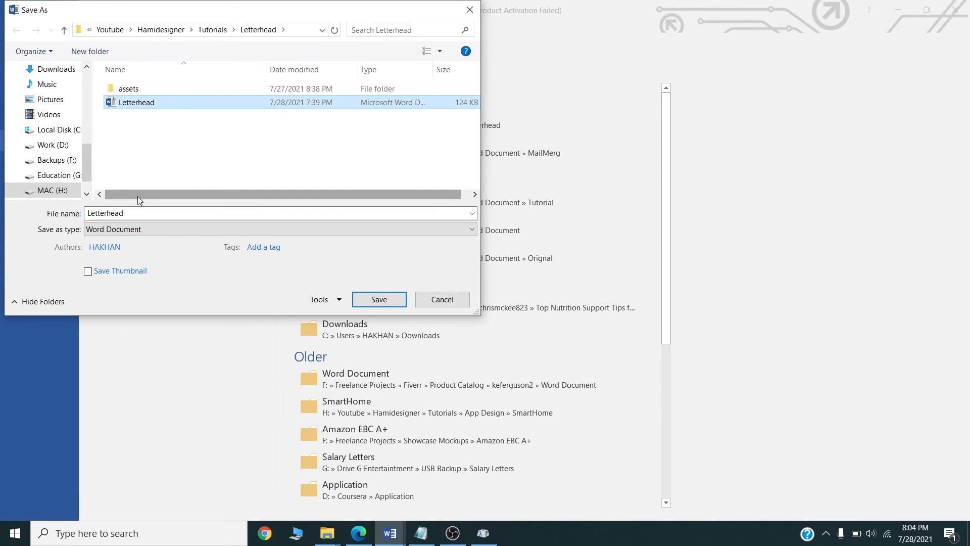
pyautogui.click(150, 210)
pyautogui.click(149, 209)
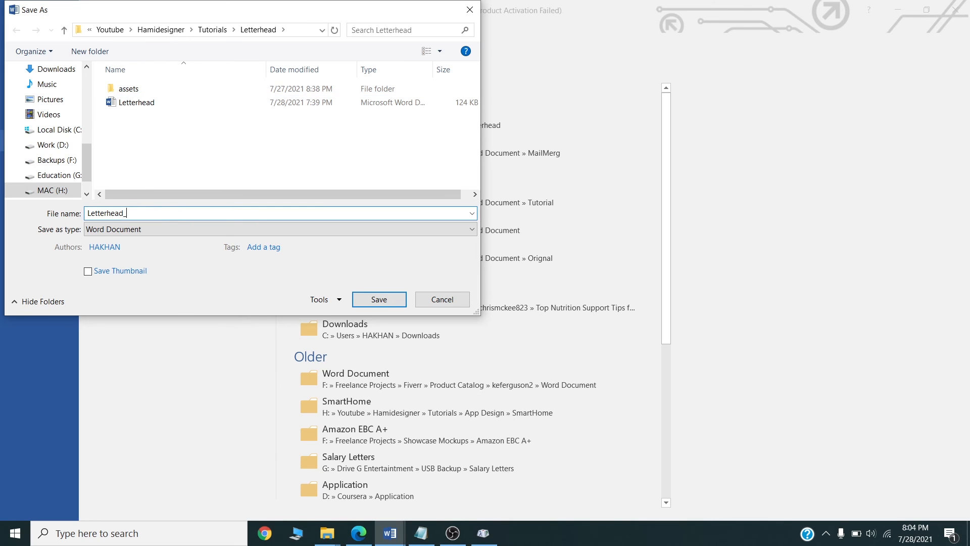
pyautogui.press('Return')
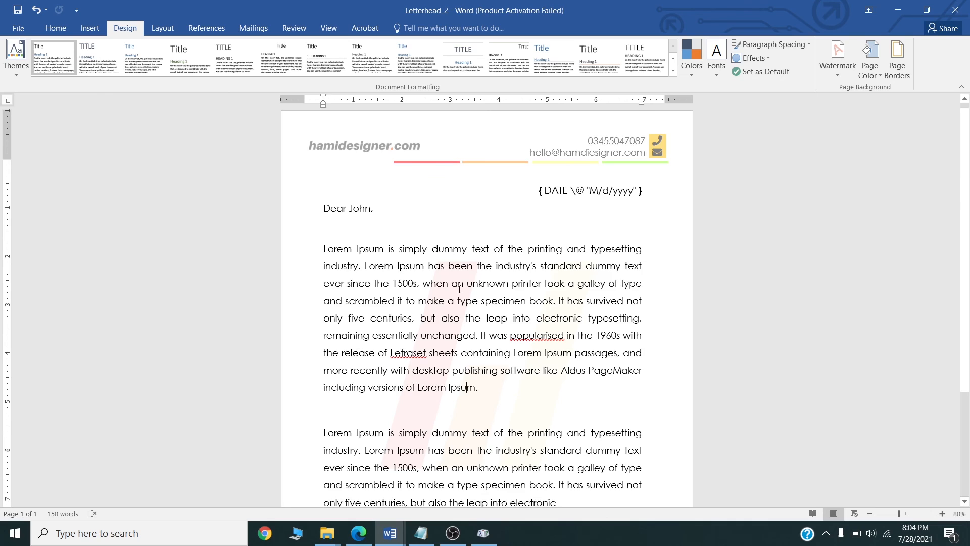
# Save a copy of the letter as a PDF in the Letterhead folder.
pyautogui.scroll(-5, 459, 289)
pyautogui.click(18, 28)
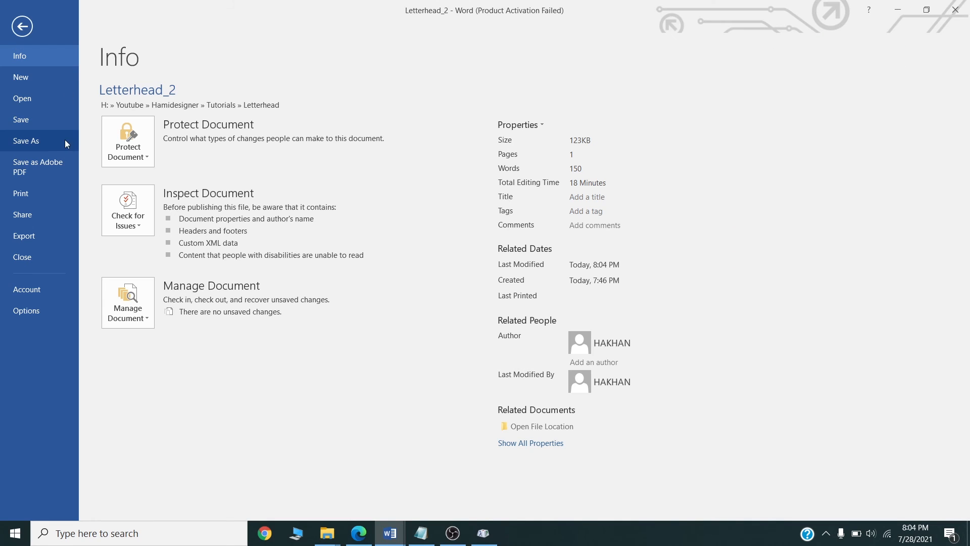
pyautogui.click(47, 137)
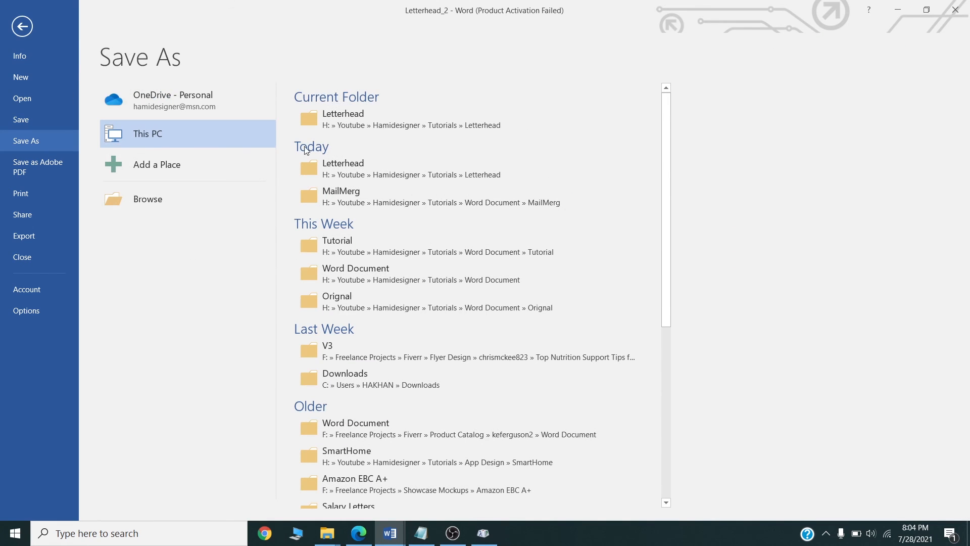
pyautogui.click(340, 126)
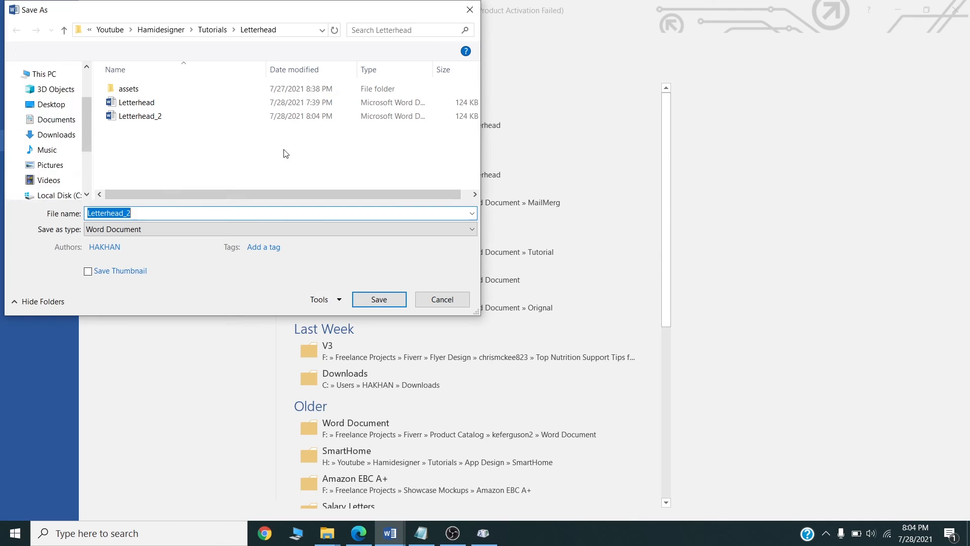
pyautogui.click(148, 225)
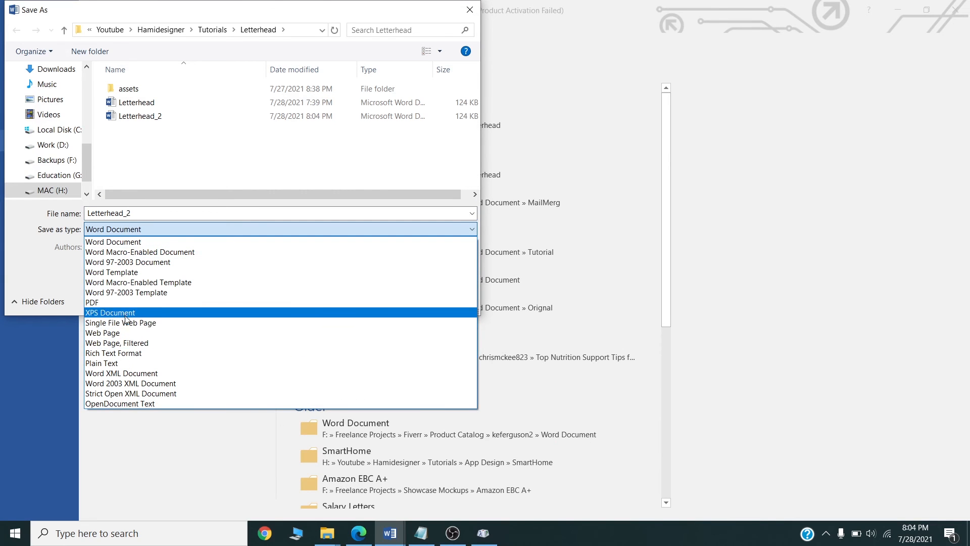
pyautogui.click(124, 304)
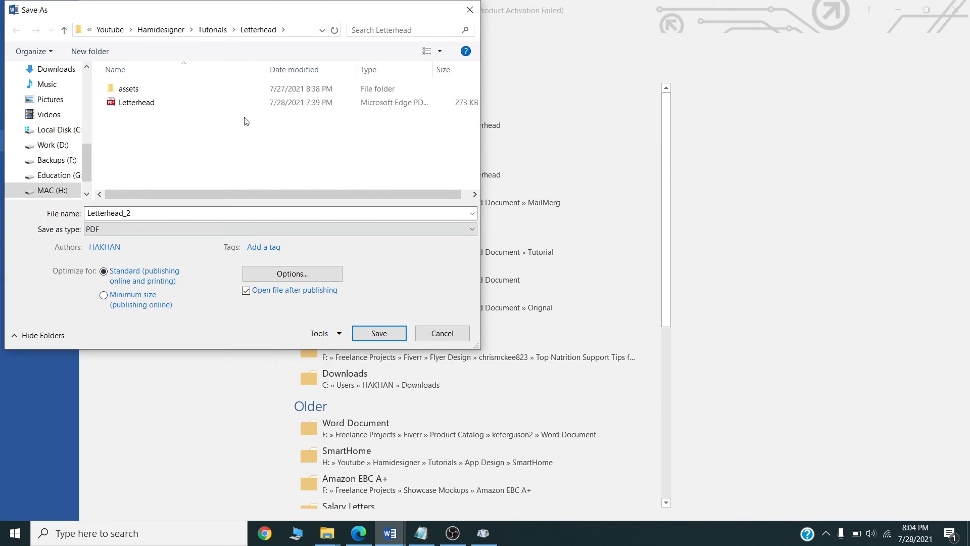
pyautogui.click(392, 332)
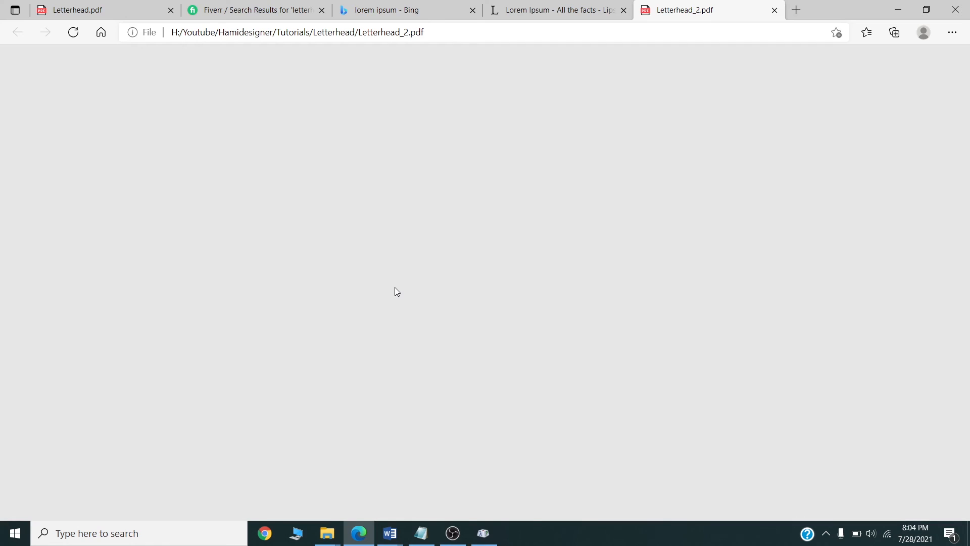
# Check the Letterhead_2 PDF by selecting its date text, then return to the Letterhead_2 Word document.
pyautogui.keyDown('ctrl'); pyautogui.scroll(-3, 382, 292); pyautogui.keyUp('ctrl')
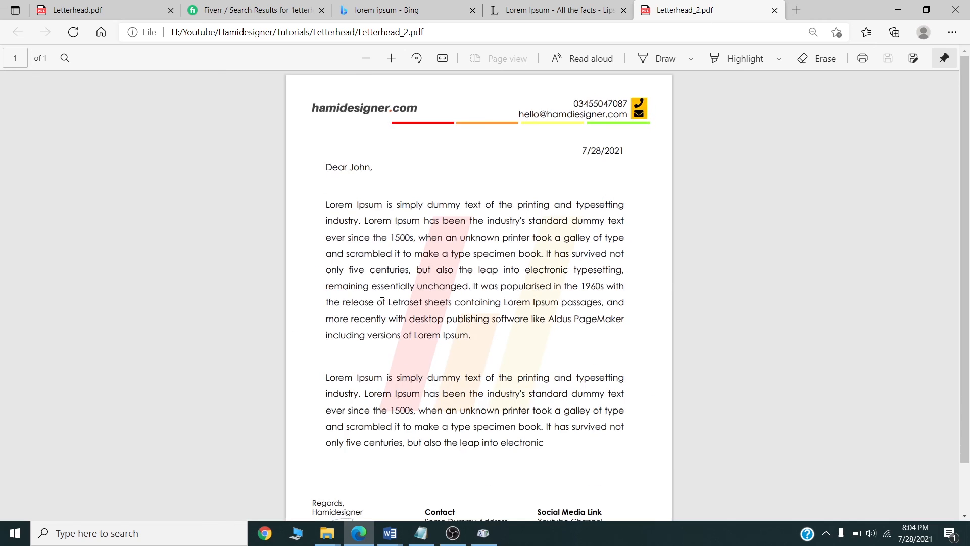
pyautogui.keyDown('ctrl'); pyautogui.scroll(1, 499, 322); pyautogui.keyUp('ctrl')
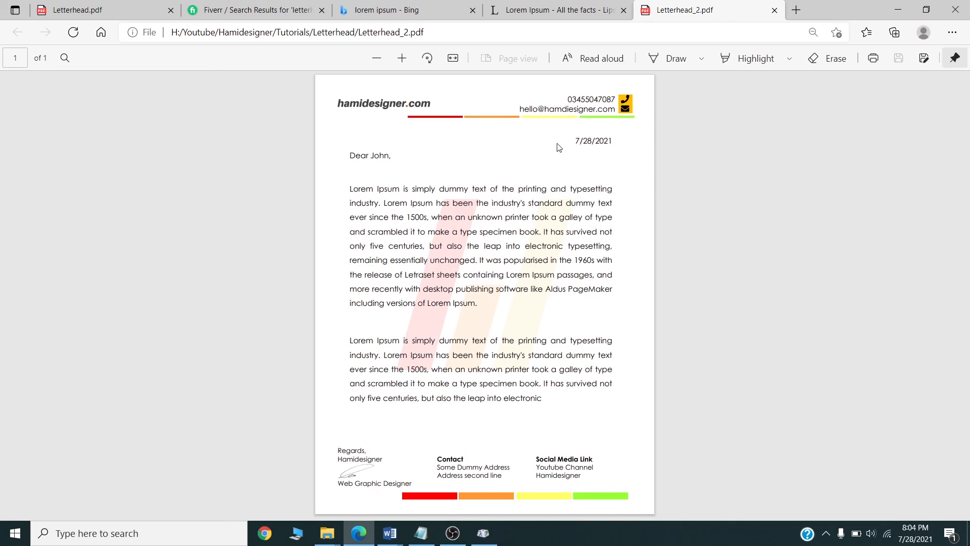
pyautogui.moveTo(576, 140); pyautogui.dragTo(615, 140)
pyautogui.moveTo(589, 188); pyautogui.dragTo(583, 185)
pyautogui.moveTo(580, 144); pyautogui.dragTo(575, 142)
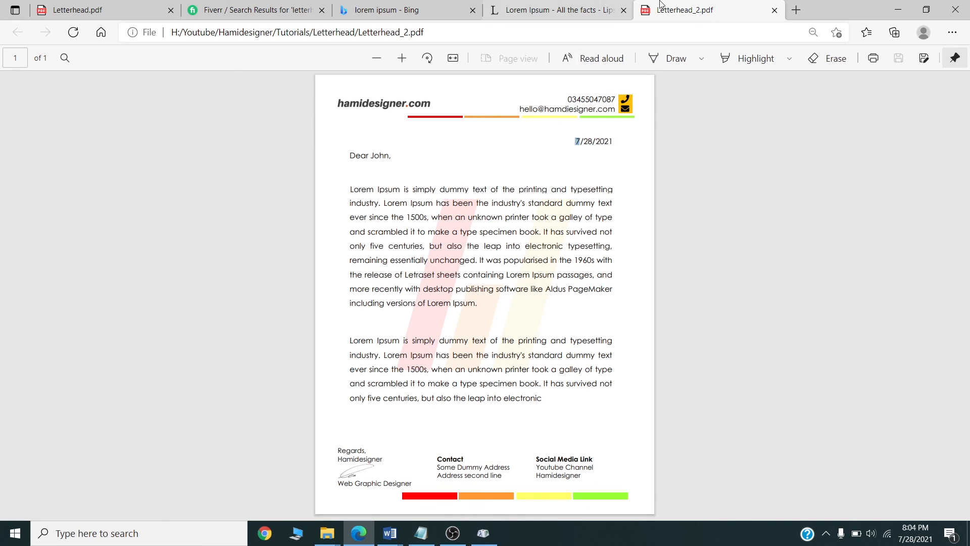
pyautogui.click(390, 533)
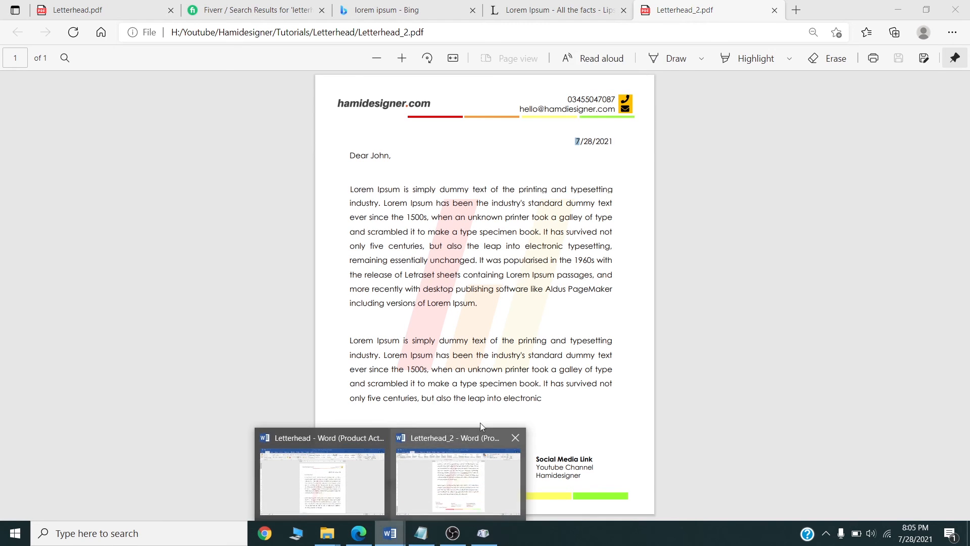
pyautogui.click(456, 514)
pyautogui.scroll(3, 494, 241)
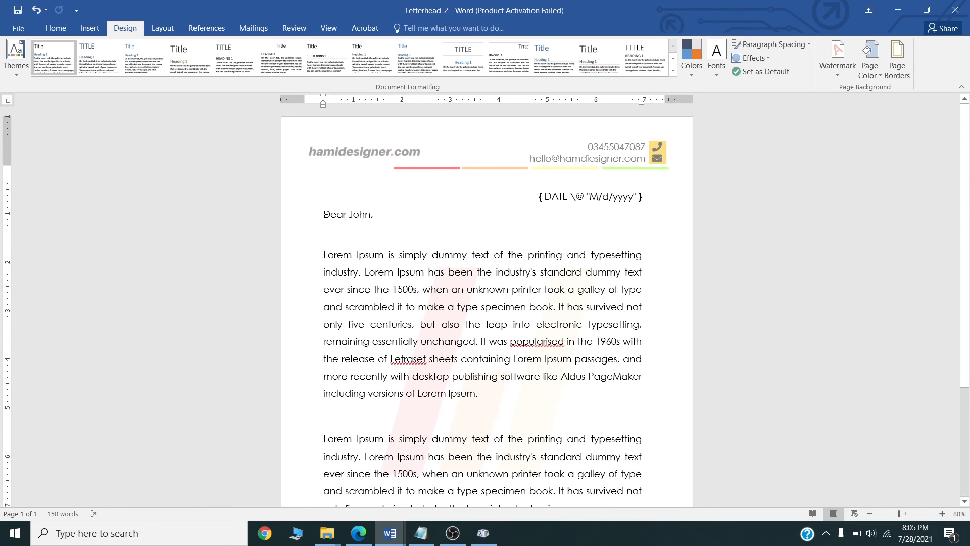
pyautogui.moveTo(326, 211); pyautogui.dragTo(469, 407)
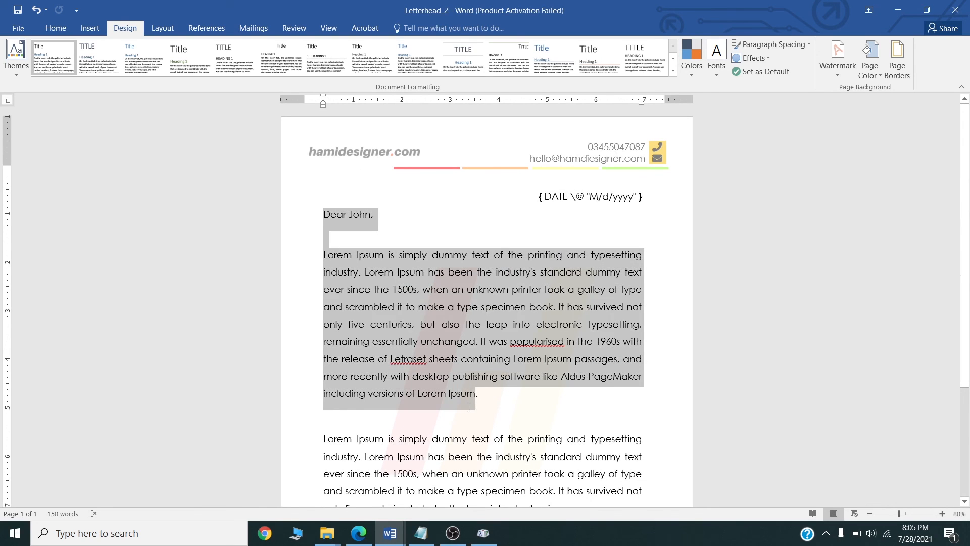
pyautogui.scroll(-2, 389, 273)
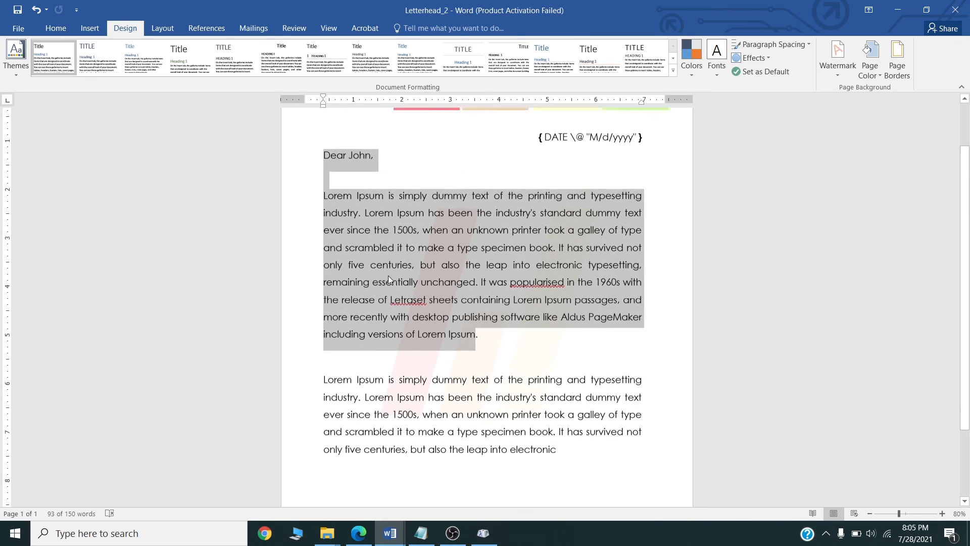
pyautogui.click(364, 218)
pyautogui.moveTo(324, 141); pyautogui.dragTo(566, 432)
pyautogui.scroll(-2, 383, 363)
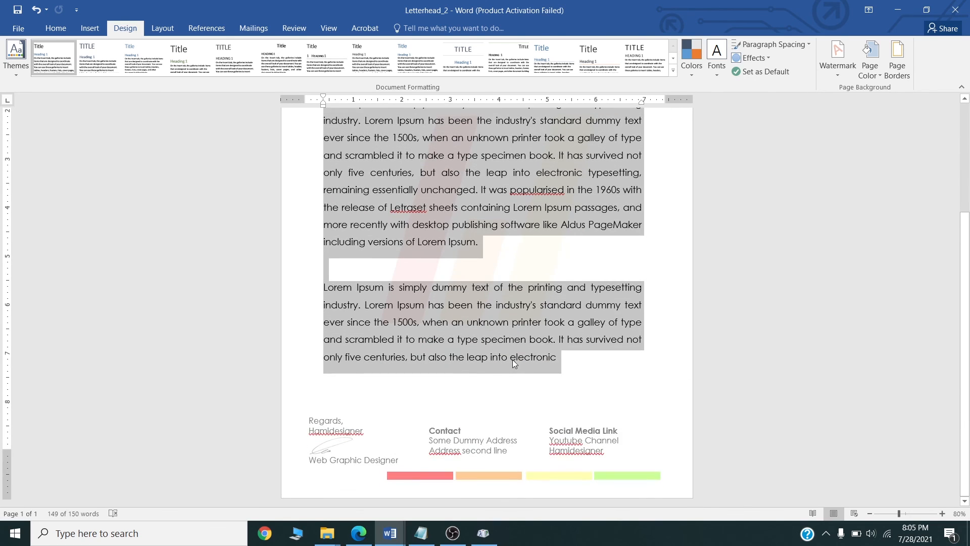
pyautogui.scroll(2, 511, 359)
pyautogui.scroll(2, 440, 289)
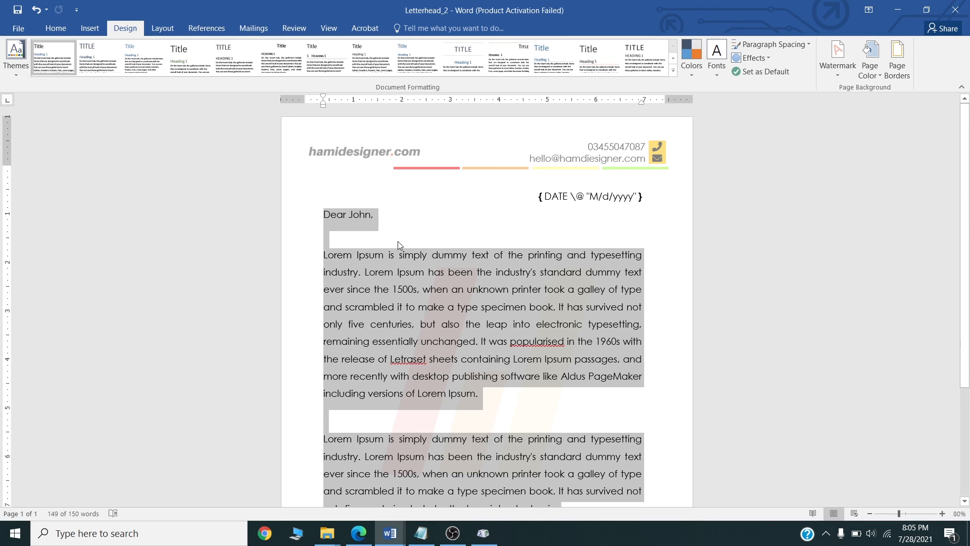
pyautogui.press('Delete')
pyautogui.scroll(-2, 460, 251)
pyautogui.scroll(-1, 520, 276)
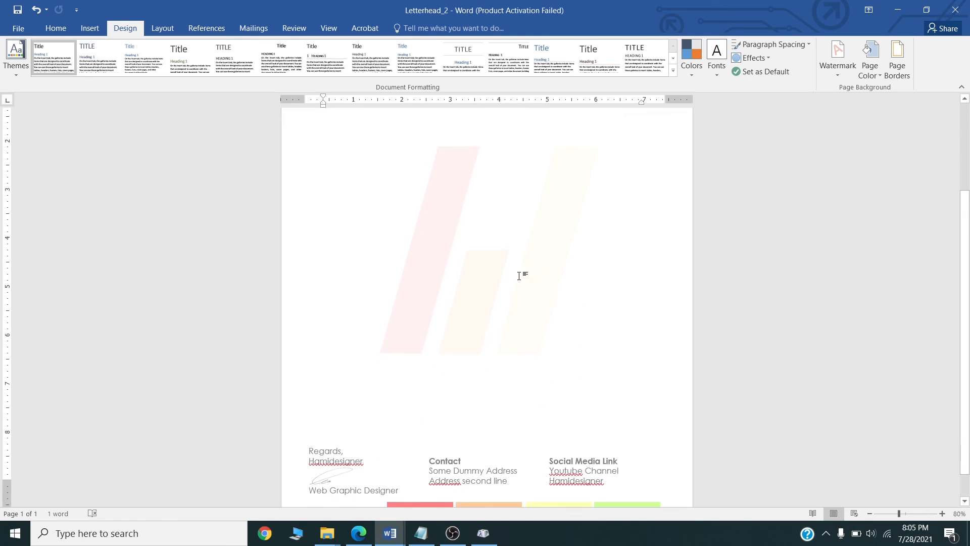
pyautogui.scroll(3, 331, 274)
pyautogui.scroll(-4, 589, 342)
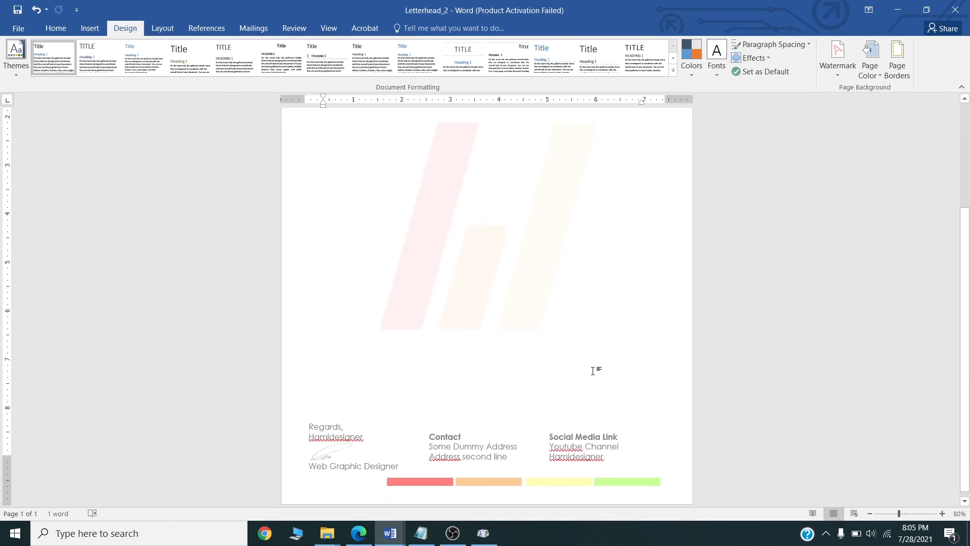
pyautogui.scroll(3, 476, 227)
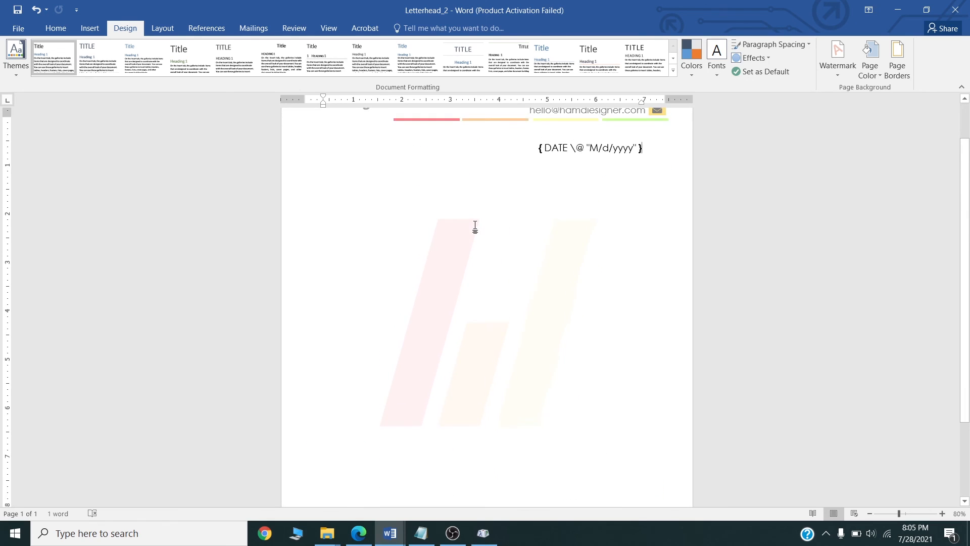
pyautogui.scroll(1, 475, 227)
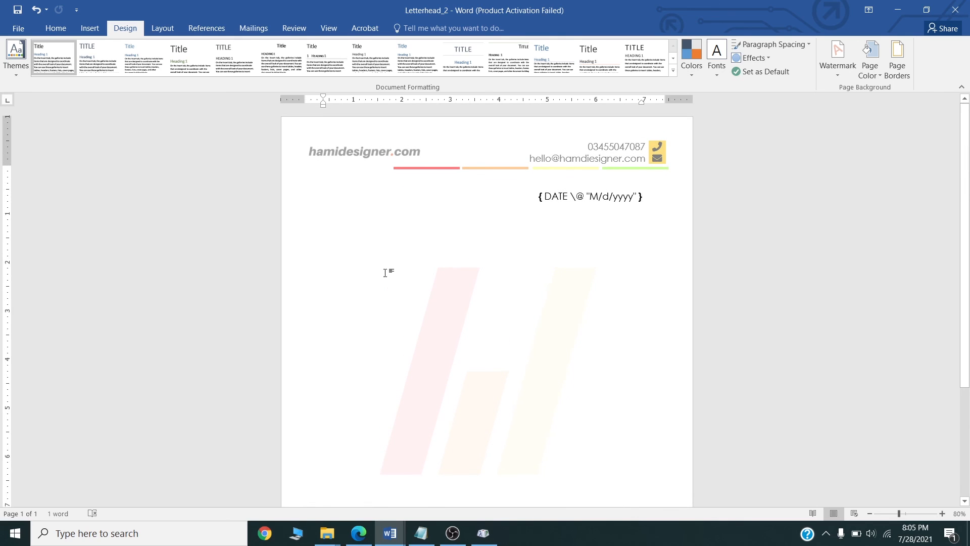
pyautogui.scroll(-1, 495, 309)
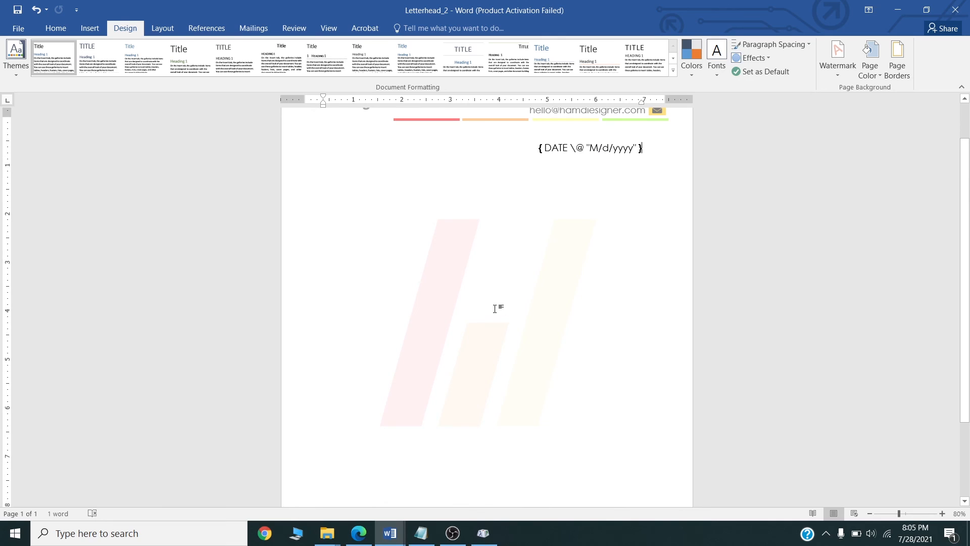
pyautogui.hotkey('ctrl', 'z')
pyautogui.click(456, 194)
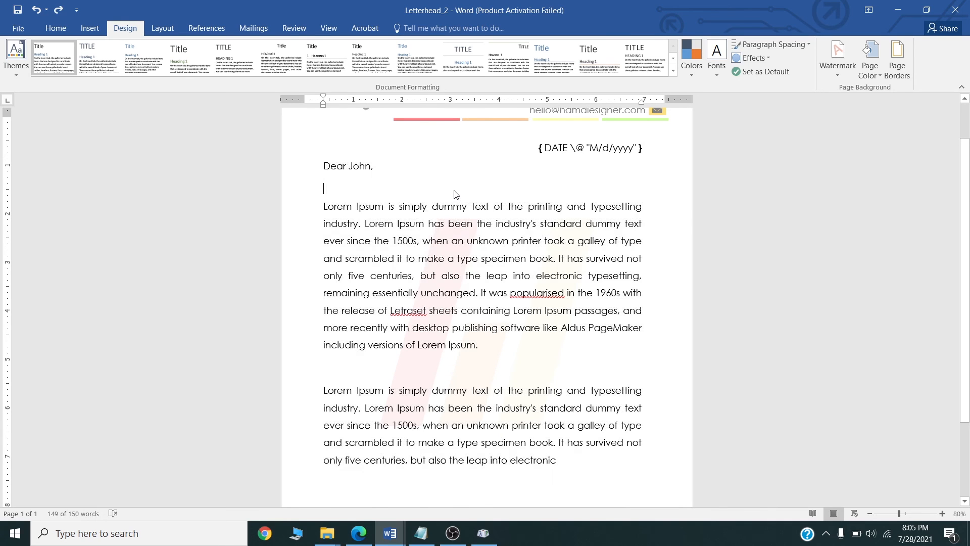
pyautogui.scroll(1, 497, 318)
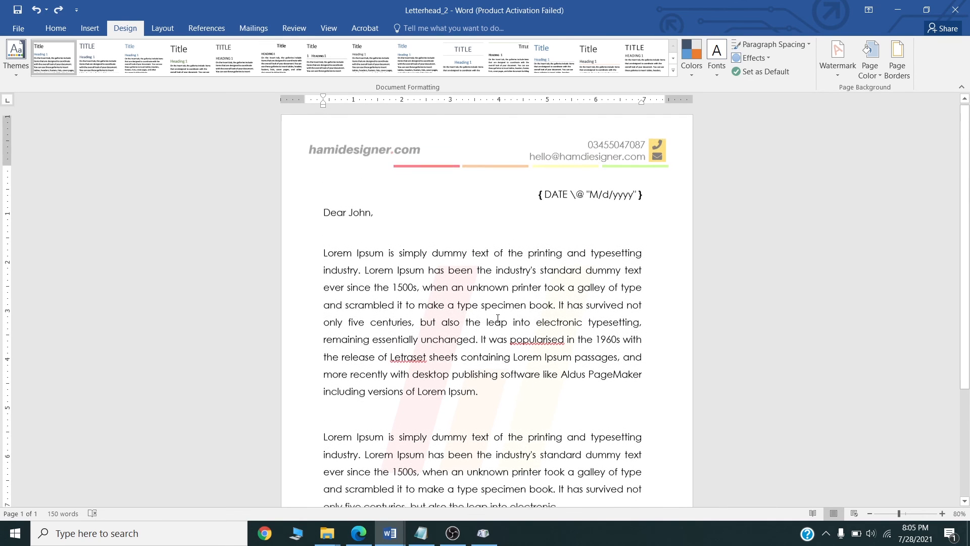
# In Edge, compare the Fiverr letterhead search results with Letterhead_2.pdf, ending on the PDF tab.
pyautogui.click(359, 533)
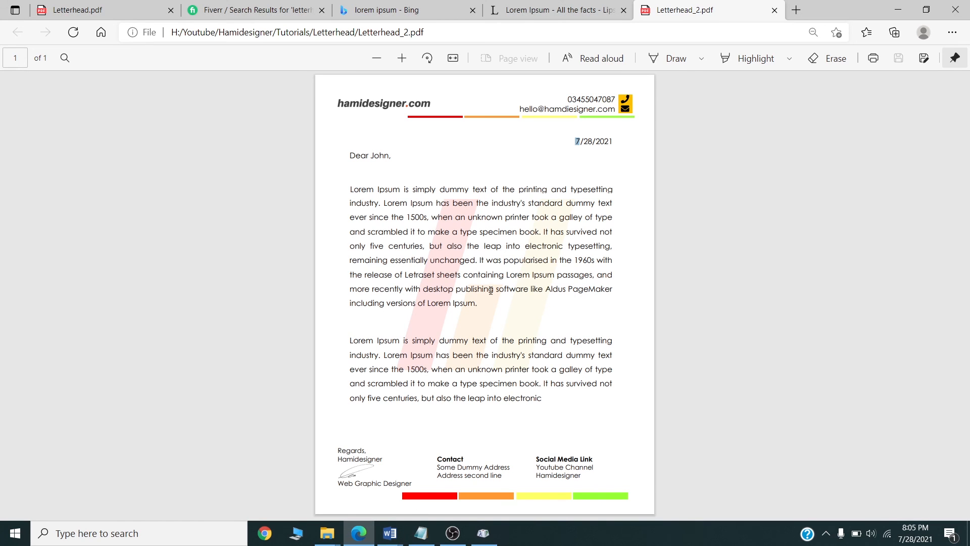
pyautogui.click(222, 9)
pyautogui.scroll(8, 315, 118)
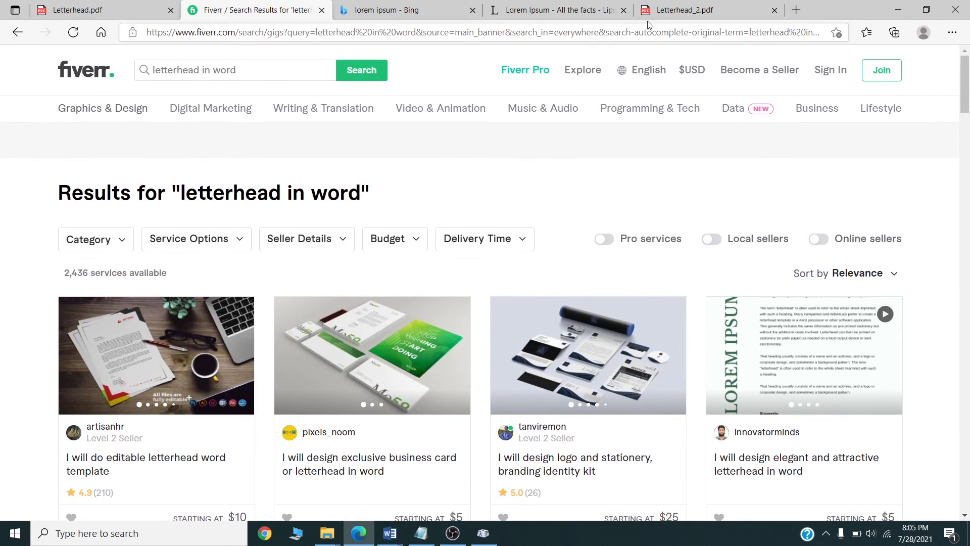
pyautogui.click(681, 10)
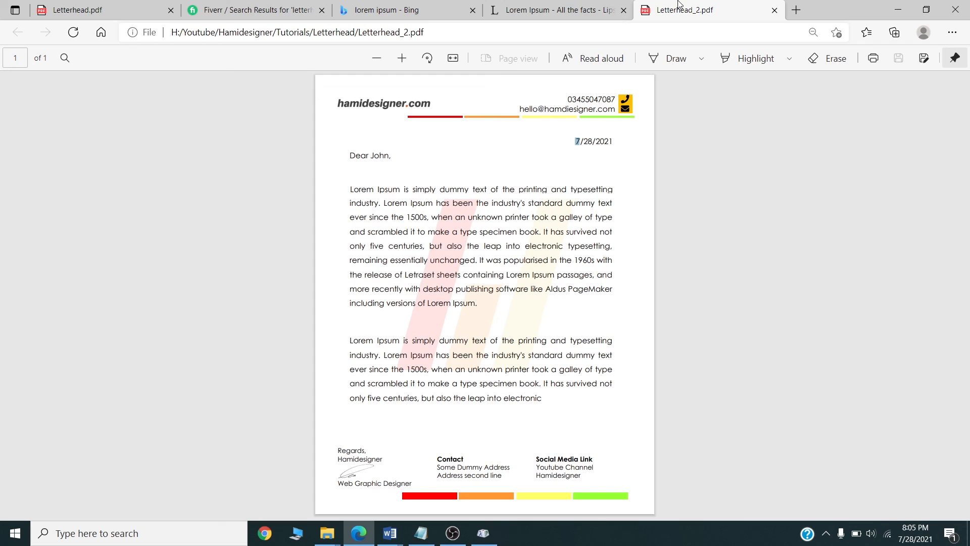
pyautogui.click(291, 9)
pyautogui.scroll(-3, 262, 302)
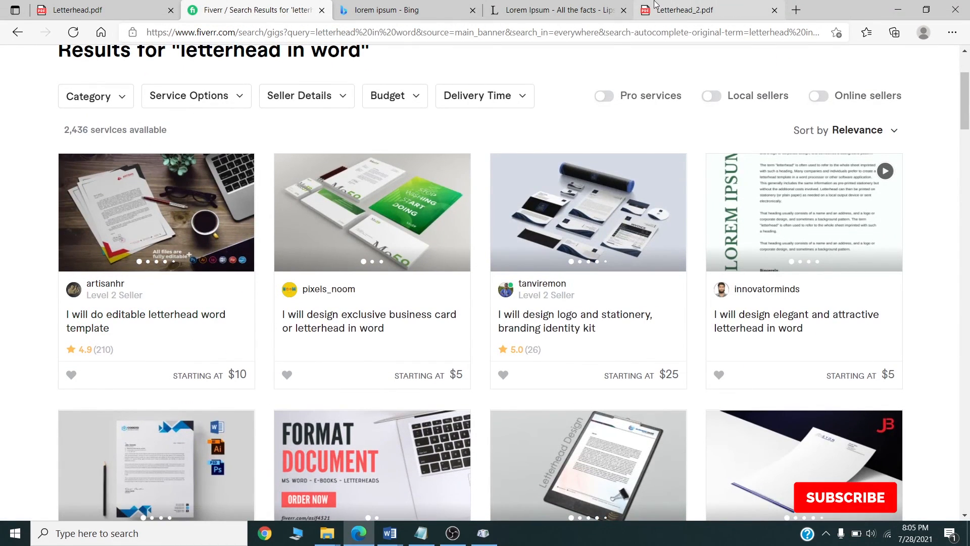
pyautogui.click(702, 5)
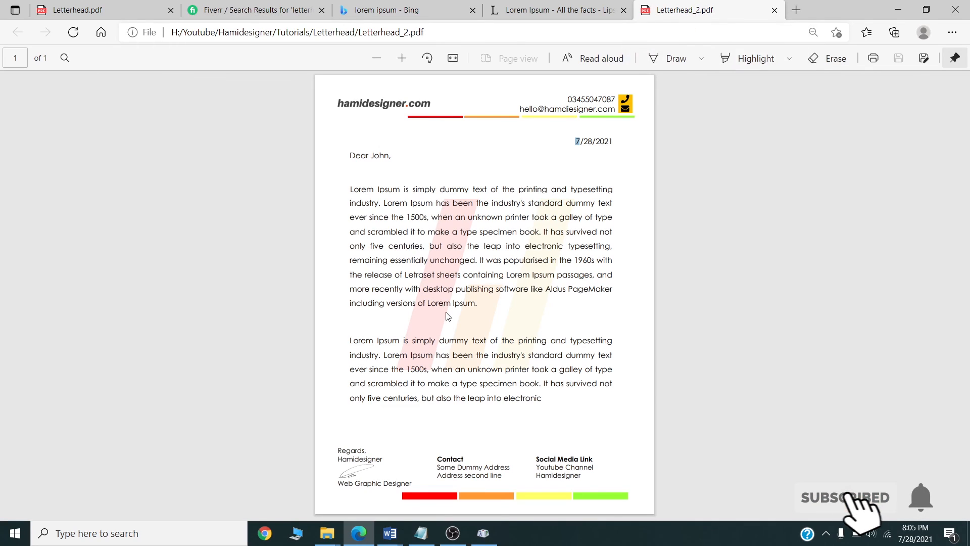